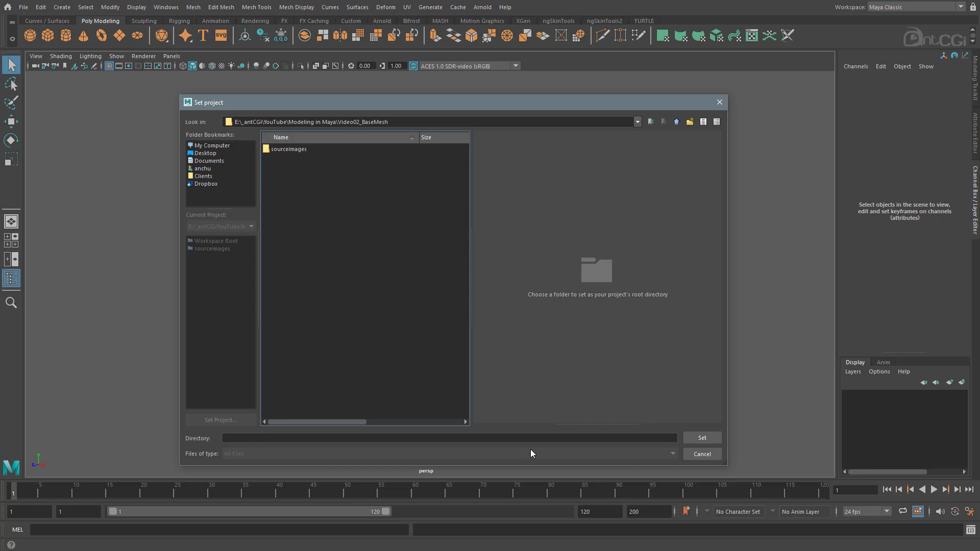
# Set the Video02_BaseMesh folder as the project and create a default workspace in it.
pyautogui.click(702, 438)
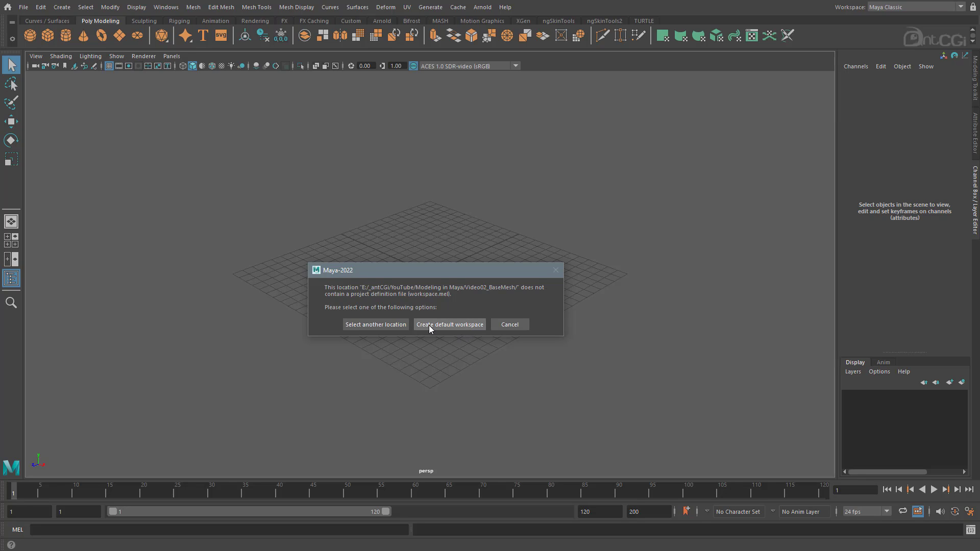
pyautogui.click(475, 325)
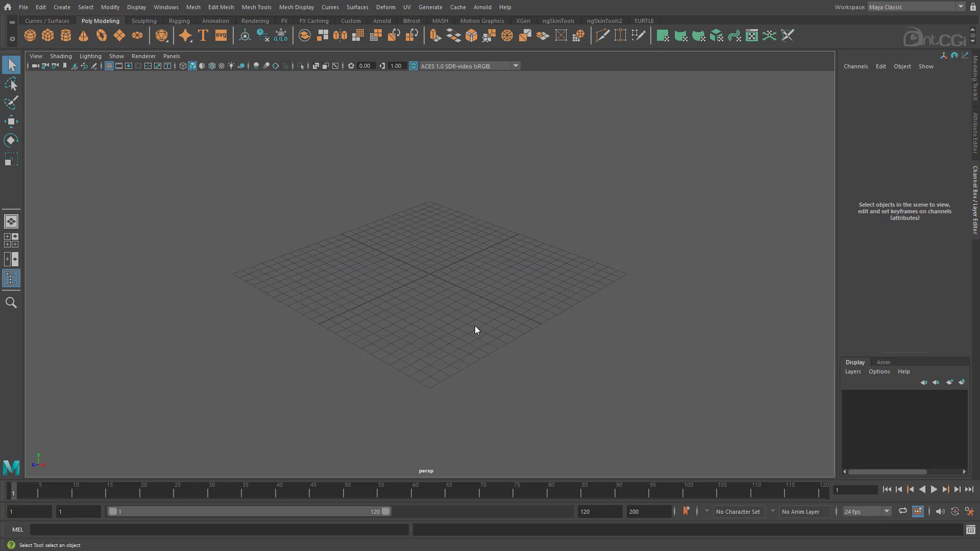
# Switch to File Explorer and check the Video02_BaseMesh folder for the workspace.mel file, then return to Maya.
pyautogui.hotkey('alt', 'Tab')
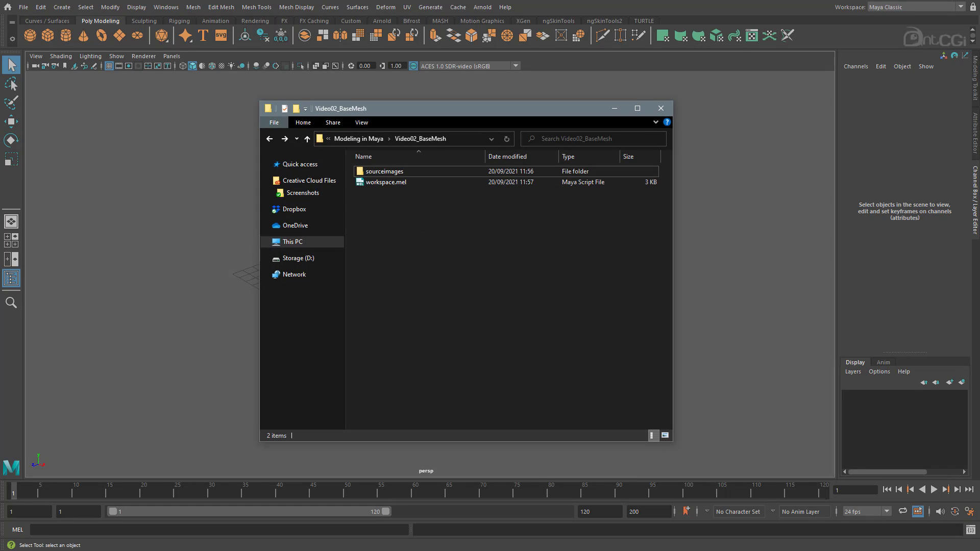
pyautogui.click(382, 182)
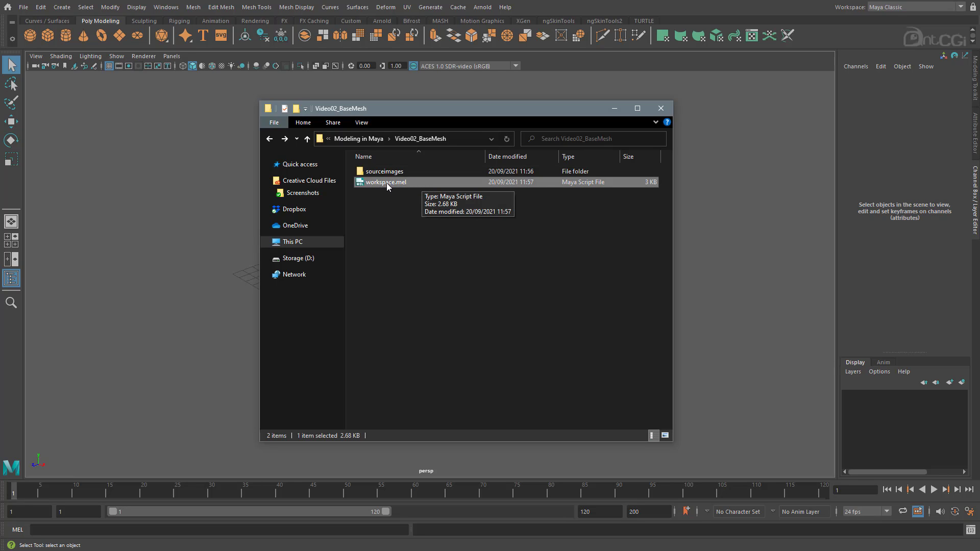
pyautogui.click(443, 301)
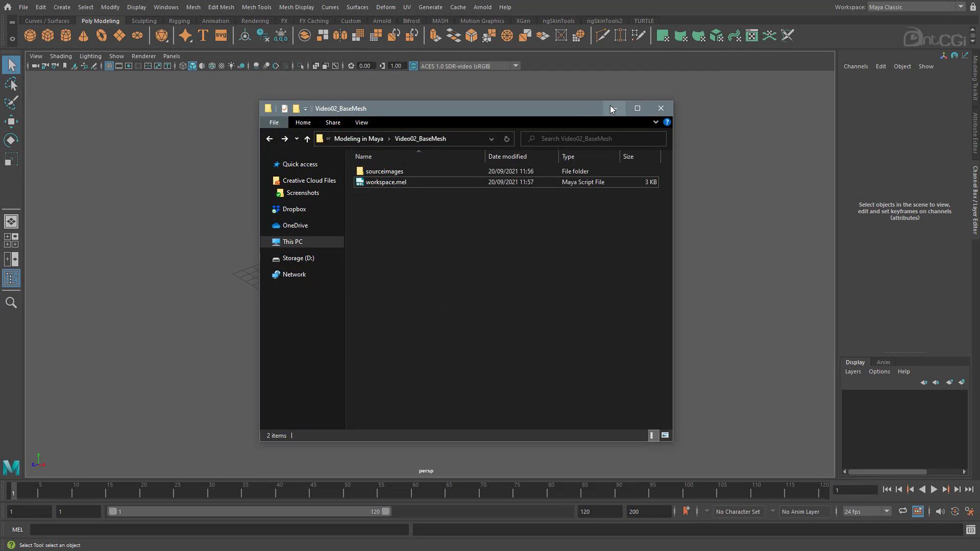
pyautogui.click(612, 108)
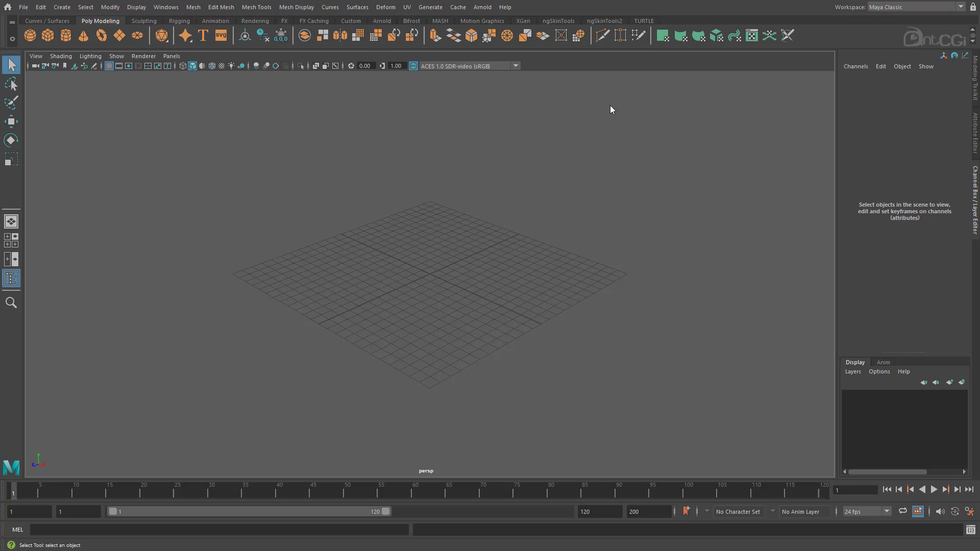
# Open the Project Window and examine the secondary, translator and custom data locations of the project.
pyautogui.click(23, 7)
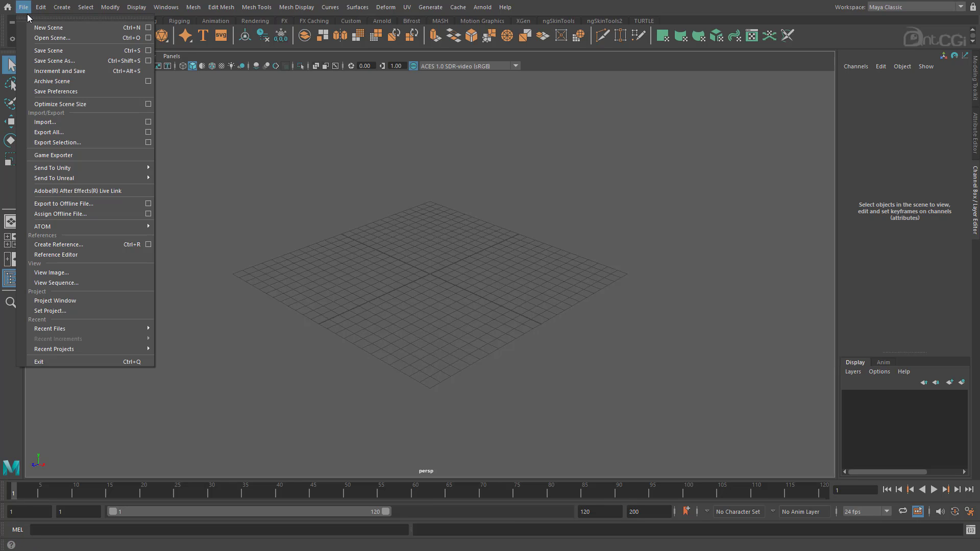
pyautogui.click(69, 302)
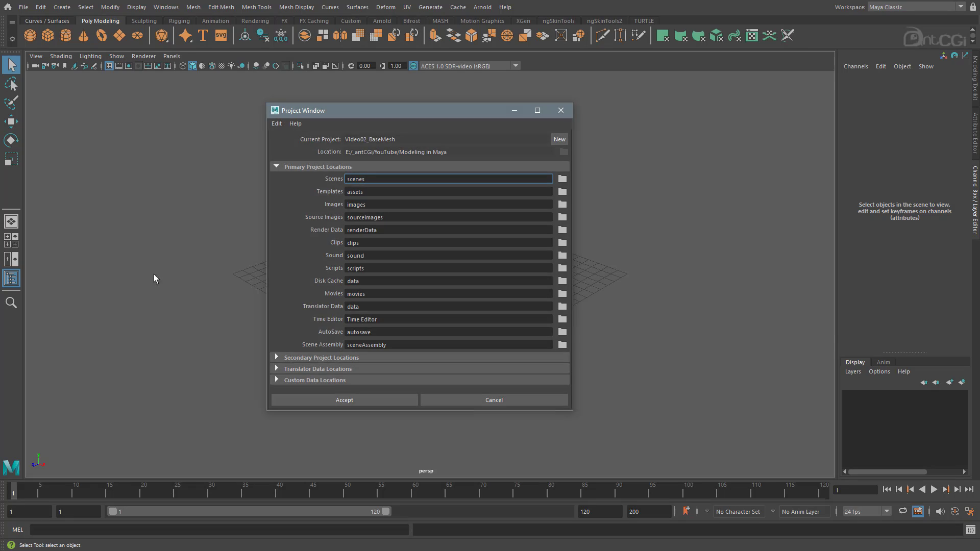
pyautogui.moveTo(408, 112); pyautogui.dragTo(428, 113)
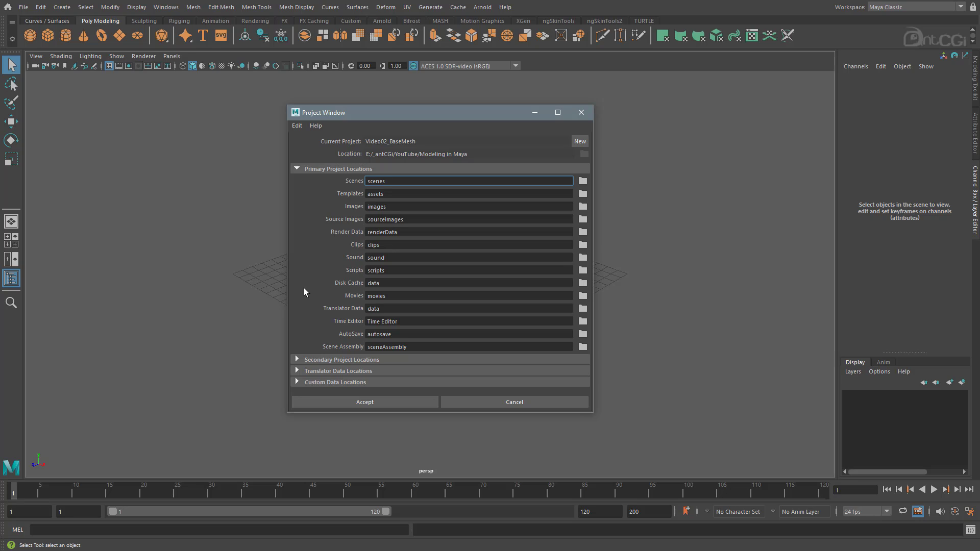
pyautogui.click(297, 360)
pyautogui.scroll(-3, 313, 299)
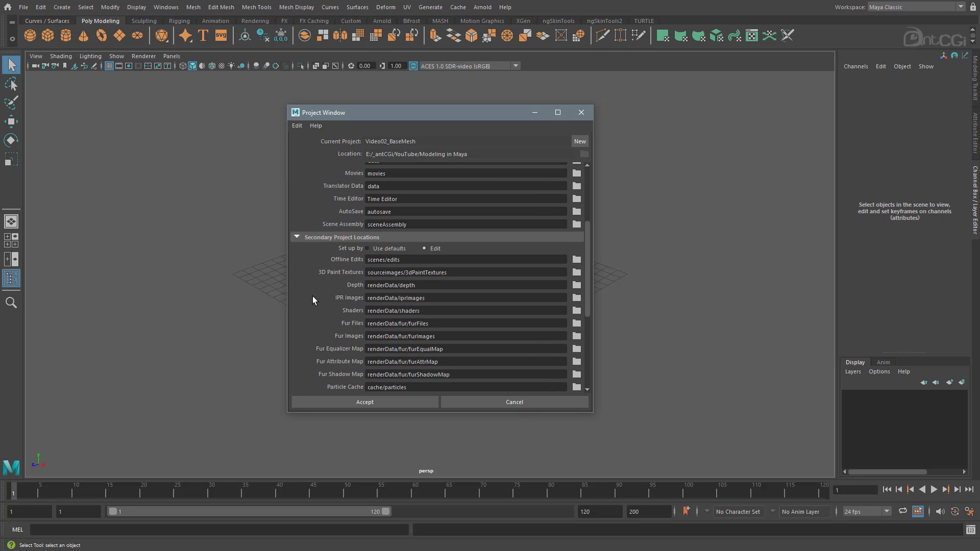
pyautogui.scroll(-2, 316, 293)
pyautogui.scroll(-2, 401, 337)
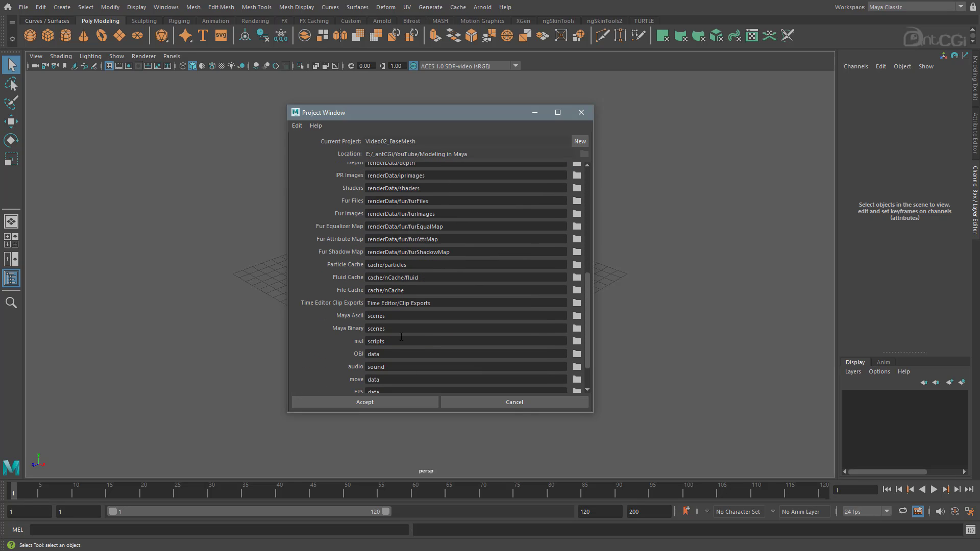
pyautogui.scroll(-2, 401, 336)
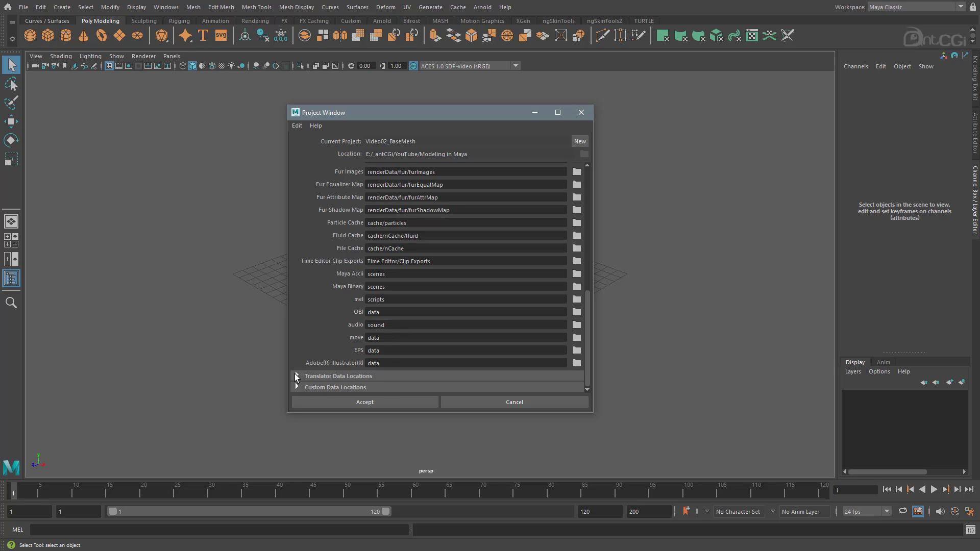
pyautogui.click(296, 376)
pyautogui.scroll(-3, 316, 346)
pyautogui.scroll(-3, 317, 343)
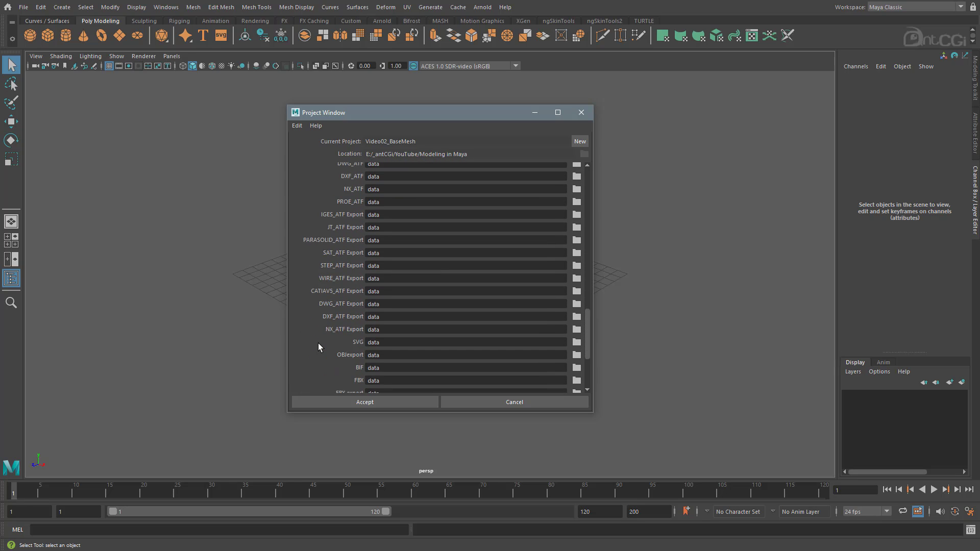
pyautogui.scroll(-3, 318, 342)
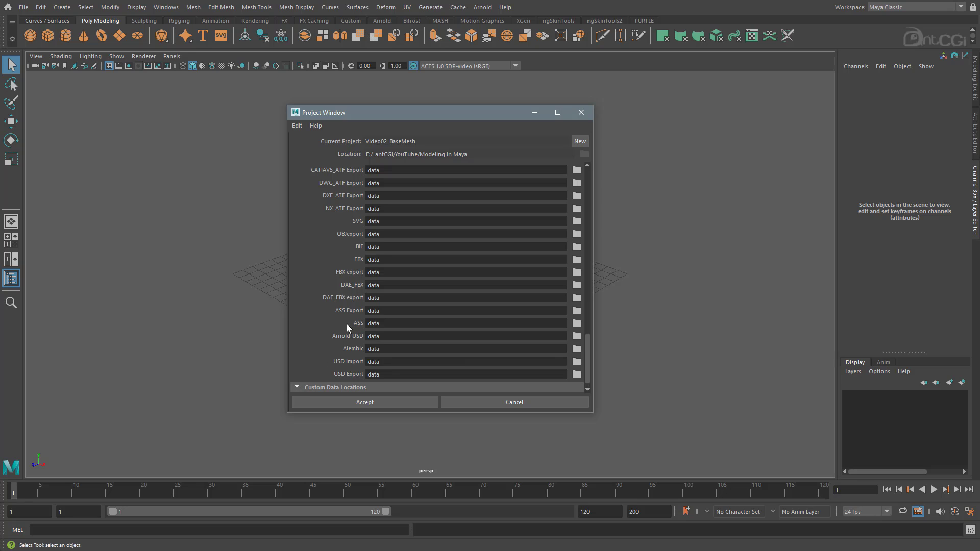
pyautogui.click(297, 387)
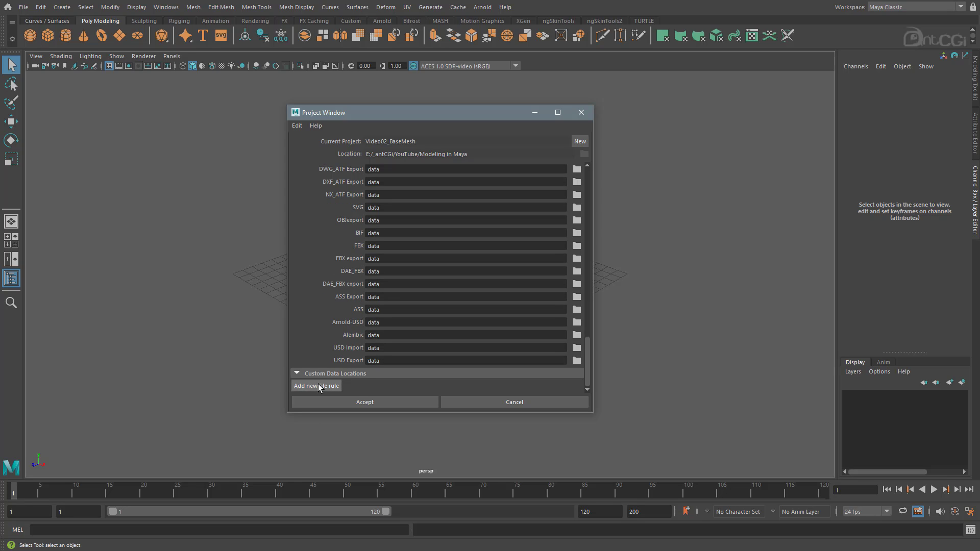
# Collapse the custom, translator and secondary location sections and accept the default project folder locations.
pyautogui.click(296, 373)
pyautogui.scroll(8, 301, 302)
pyautogui.click(297, 255)
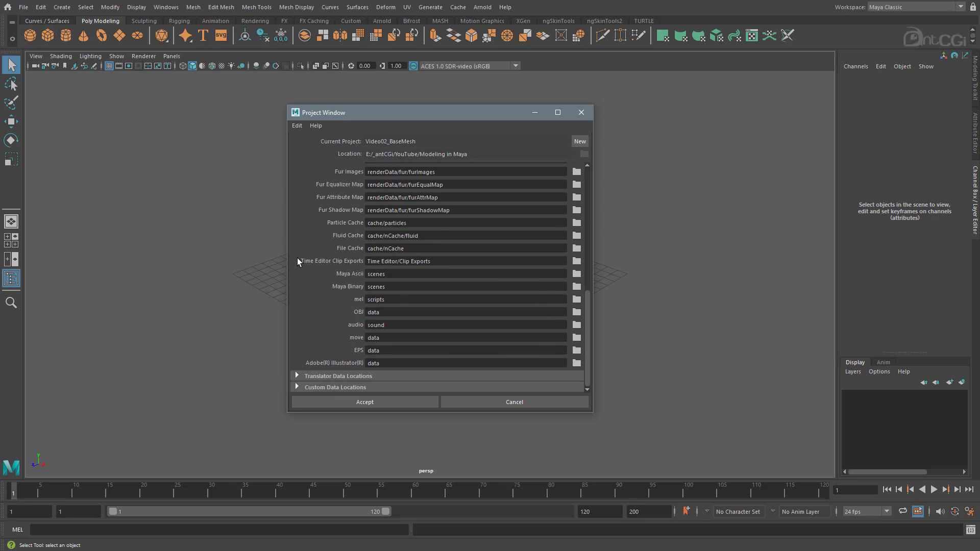
pyautogui.scroll(5, 297, 258)
pyautogui.click(296, 225)
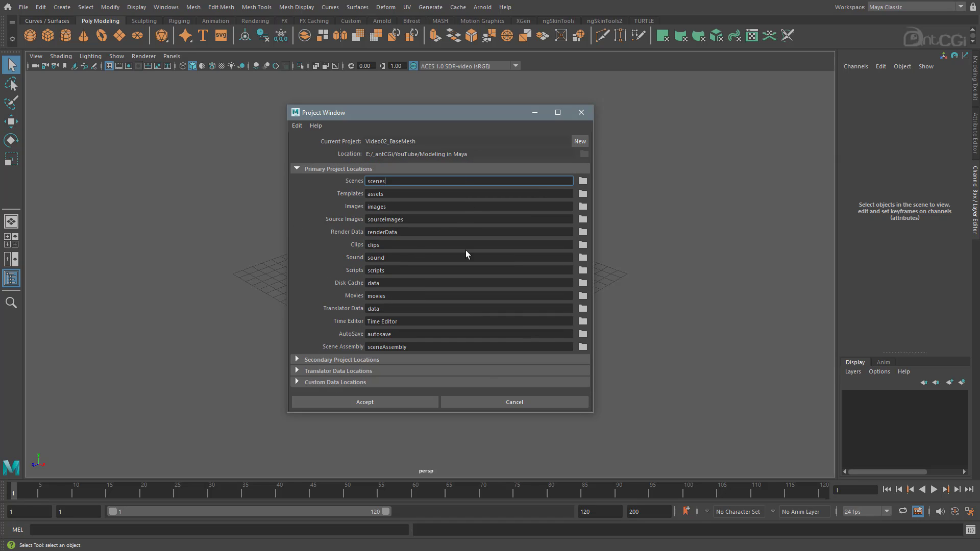
pyautogui.click(404, 402)
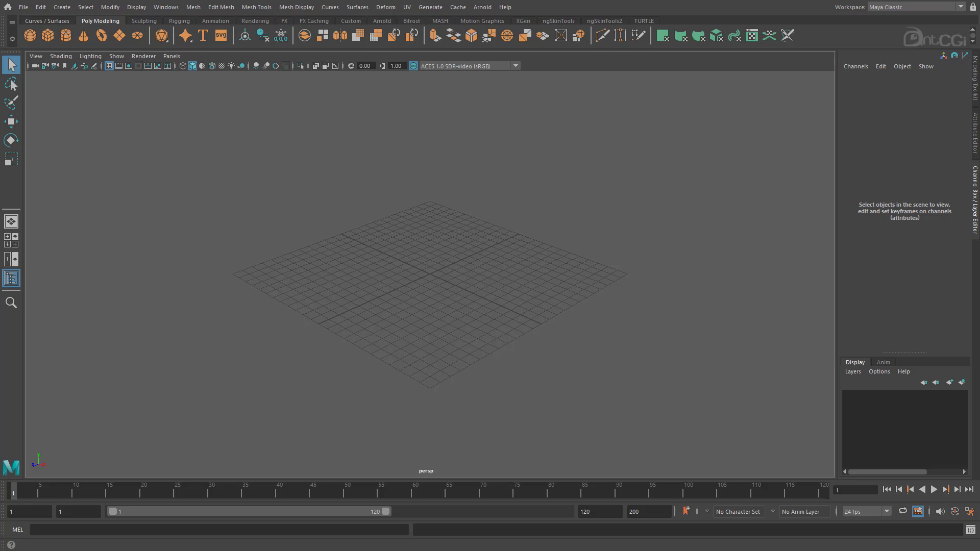
# Switch to File Explorer and inspect the generated project subfolders, including the contents of the scripts folder.
pyautogui.hotkey('alt', 'Tab')
pyautogui.click(388, 170)
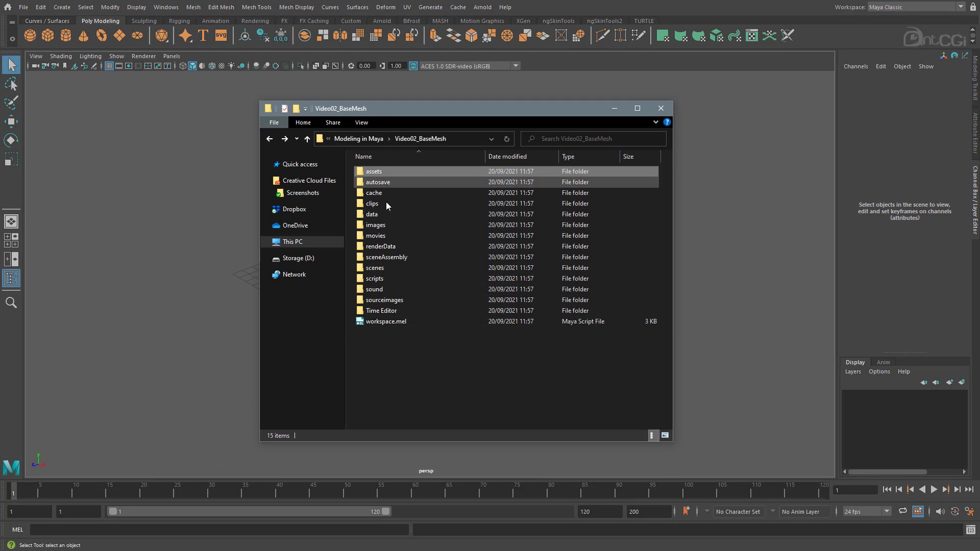
pyautogui.keyDown('shift'); pyautogui.click(381, 311); pyautogui.keyUp('shift')
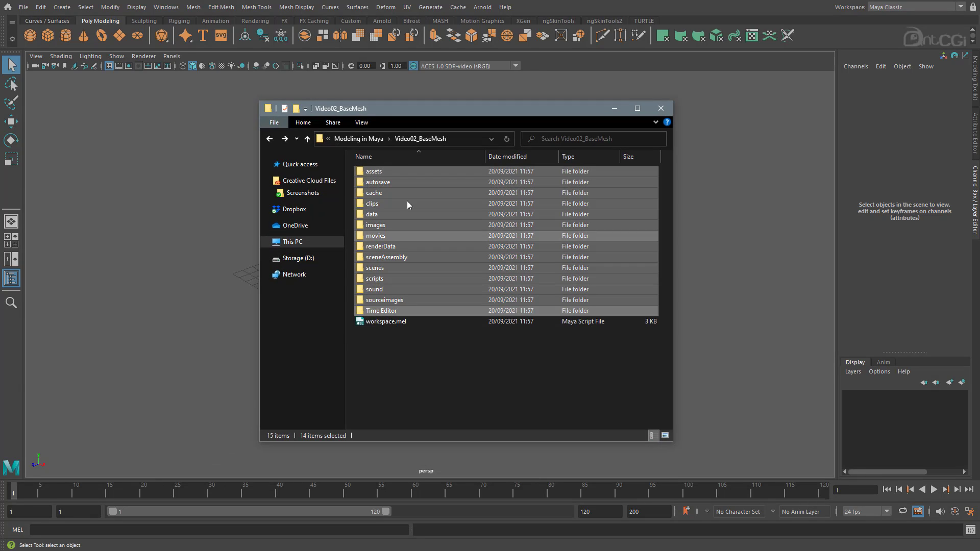
pyautogui.click(404, 364)
pyautogui.doubleClick(382, 279)
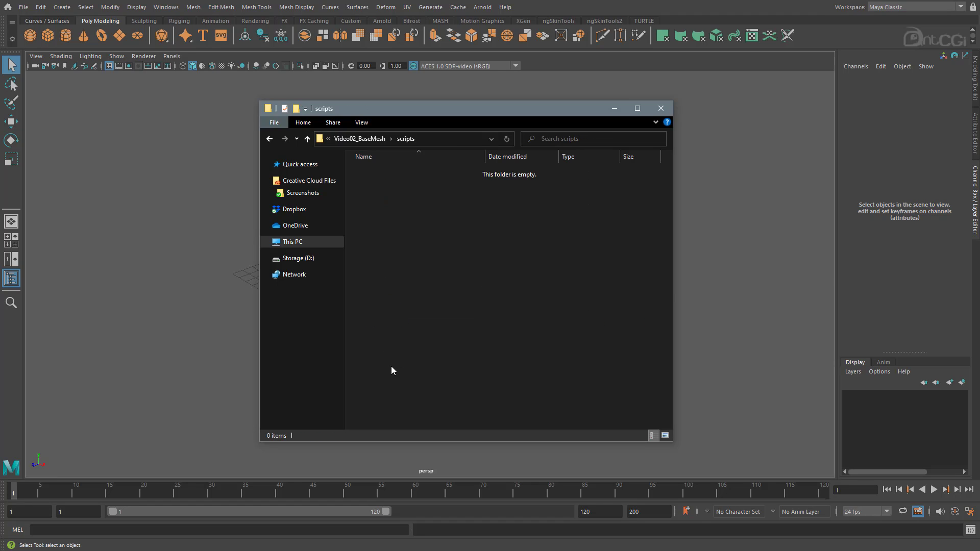
pyautogui.click(268, 138)
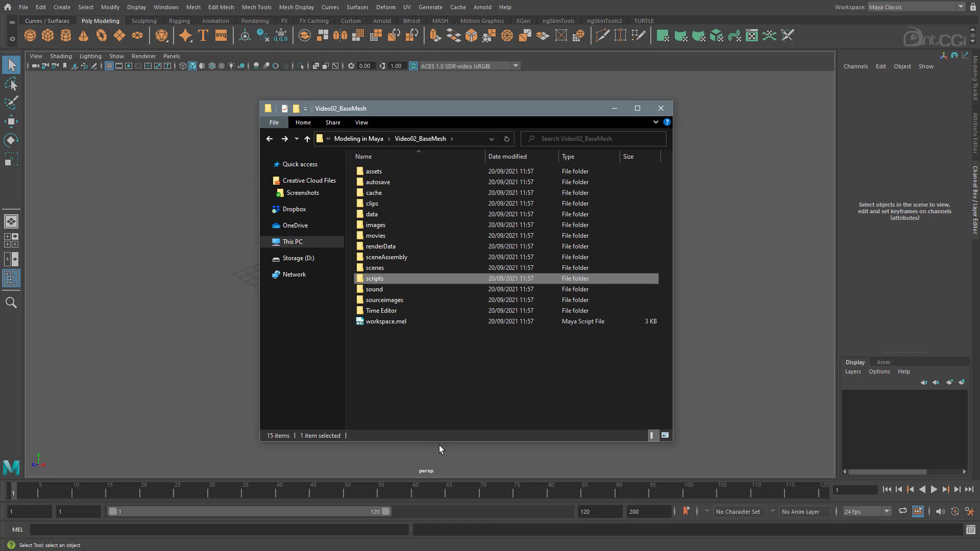
pyautogui.click(401, 383)
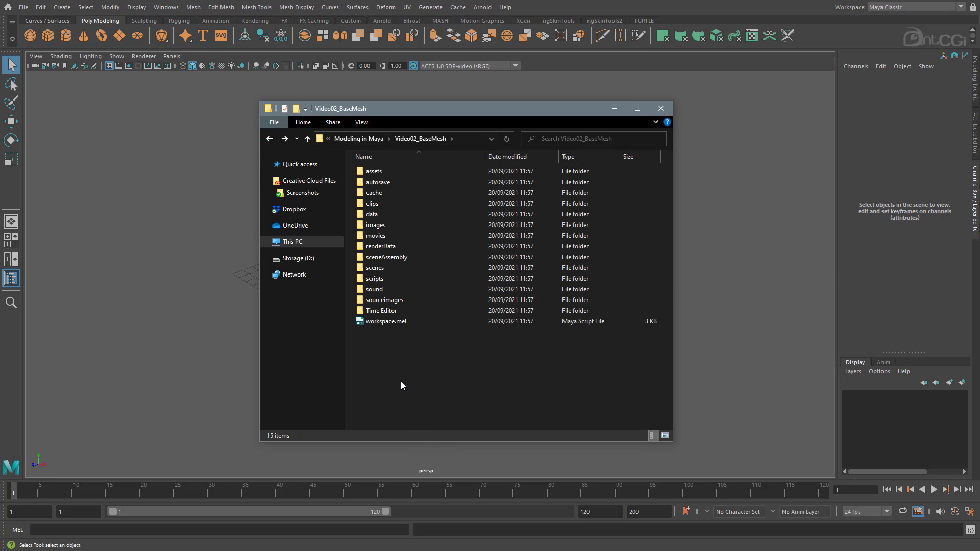
# Open the sourceimages folder and look over the BaseMesh front, rear and side reference images.
pyautogui.doubleClick(408, 300)
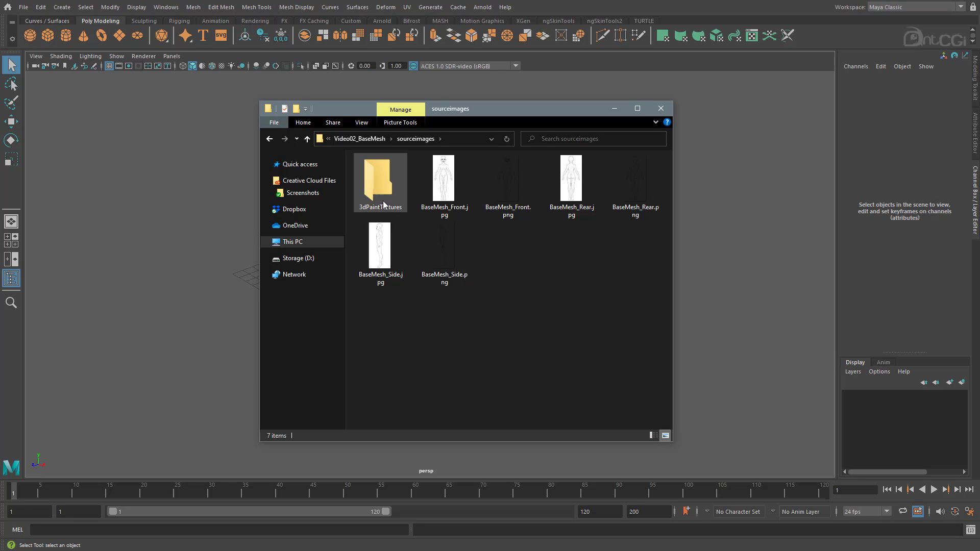
pyautogui.click(381, 185)
pyautogui.click(448, 192)
pyautogui.keyDown('shift'); pyautogui.click(452, 255); pyautogui.keyUp('shift')
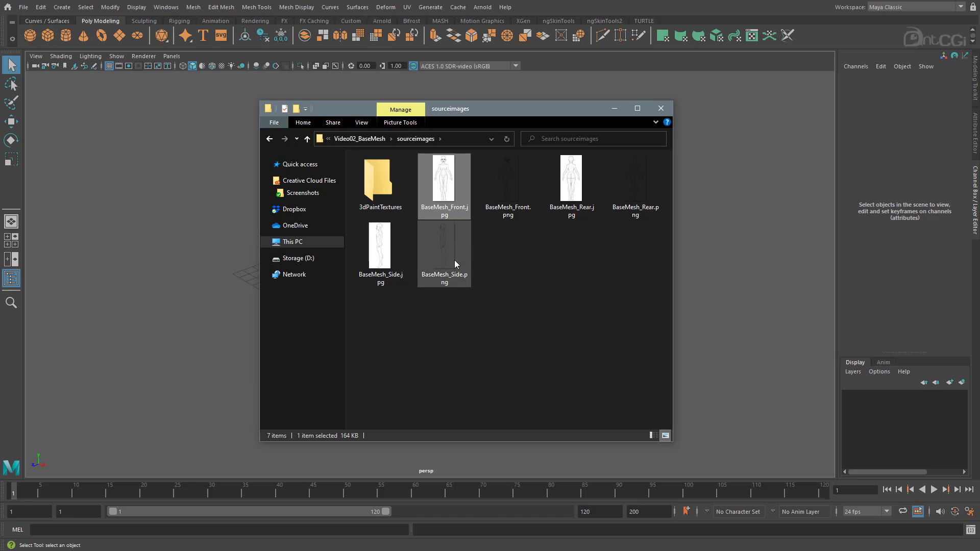
pyautogui.click(545, 388)
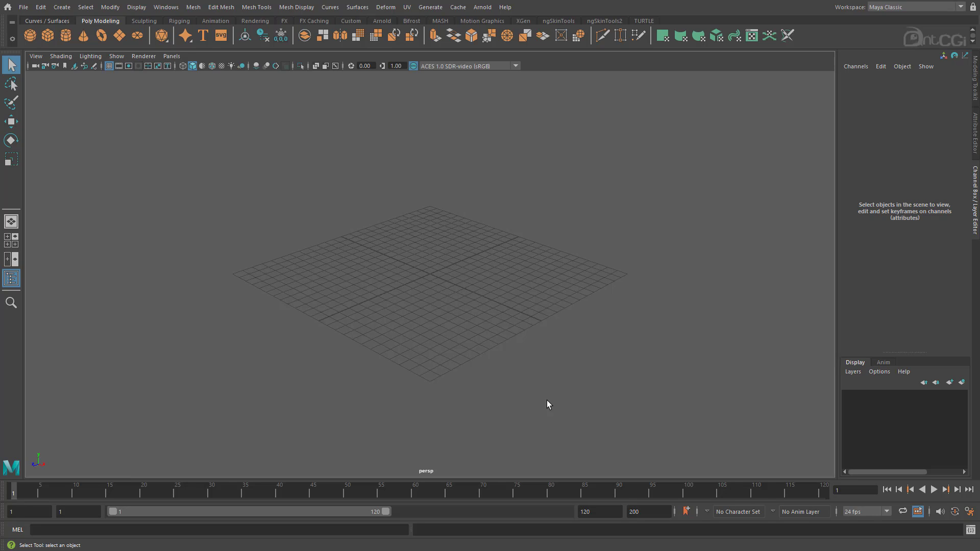
# Set the linear working unit to centimeter in Maya's general application settings and save the preferences.
pyautogui.click(160, 8)
pyautogui.moveTo(198, 133)
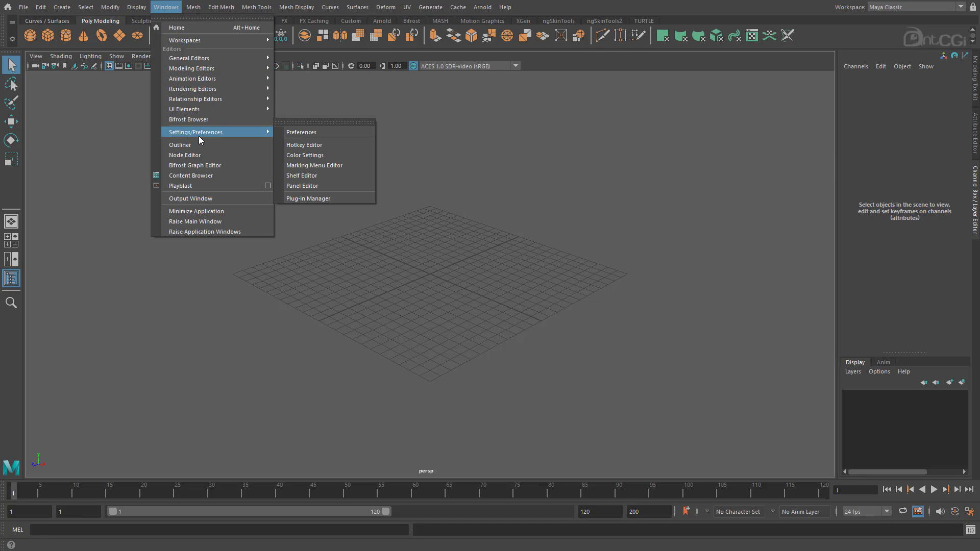
pyautogui.click(296, 133)
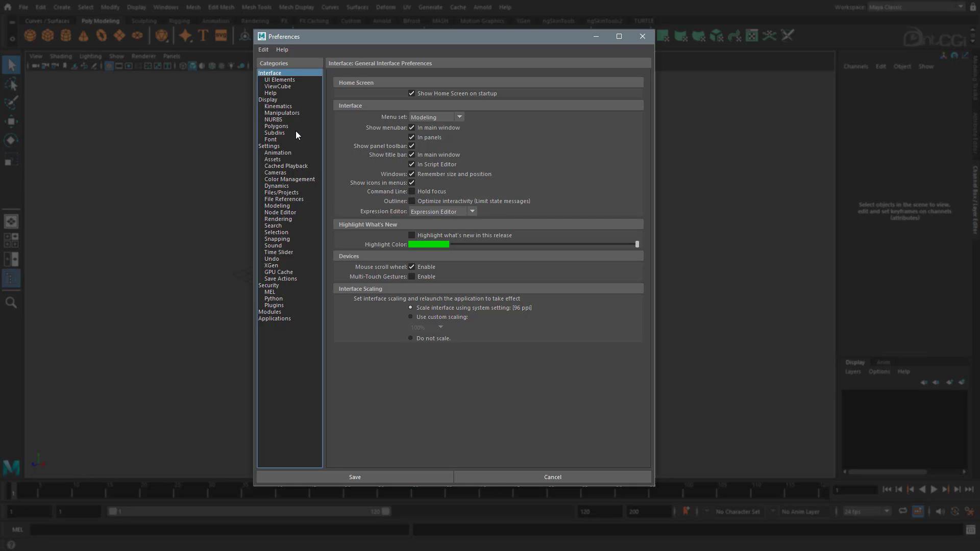
pyautogui.click(269, 146)
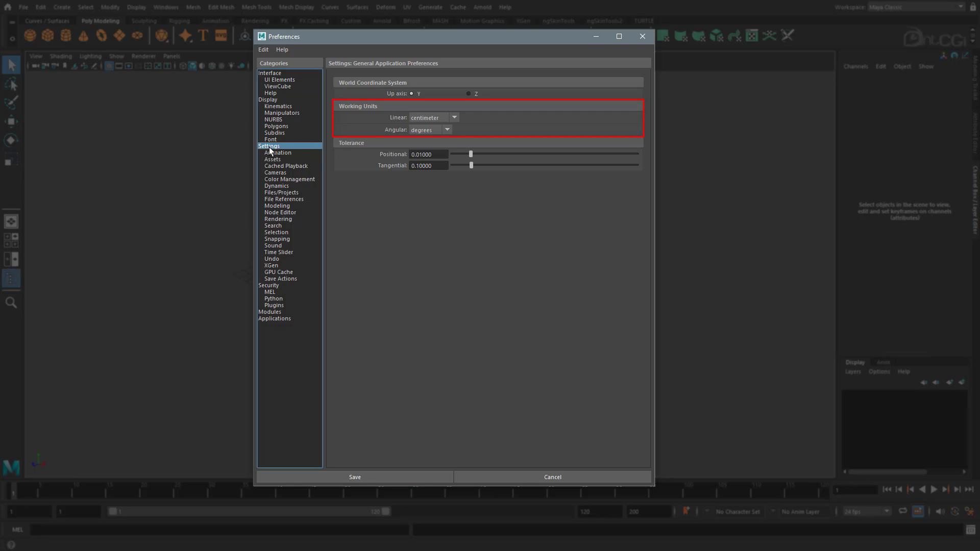
pyautogui.click(438, 118)
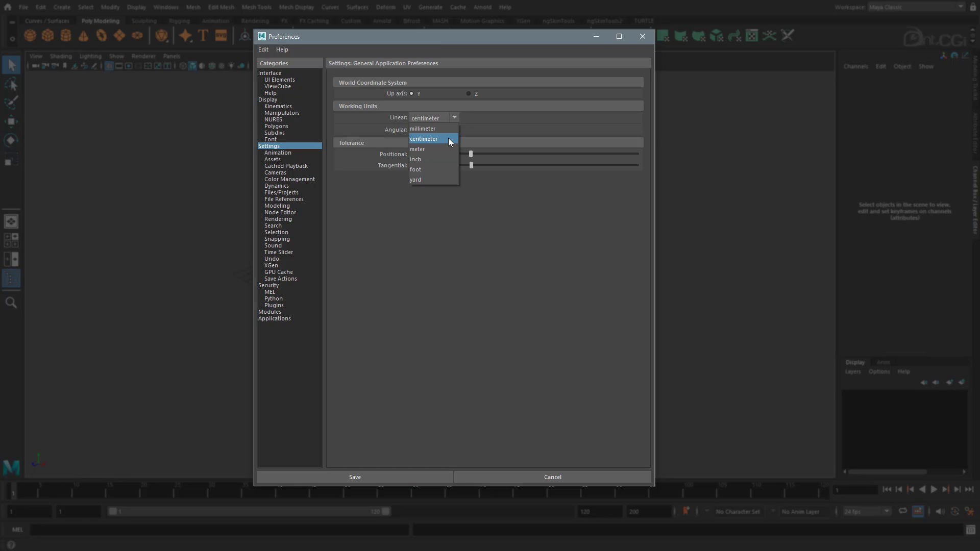
pyautogui.click(448, 137)
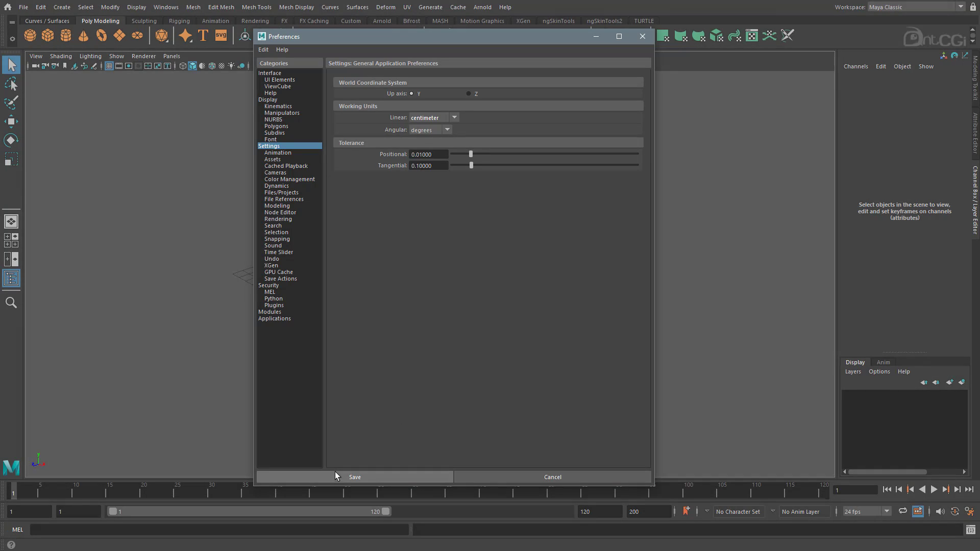
pyautogui.click(366, 475)
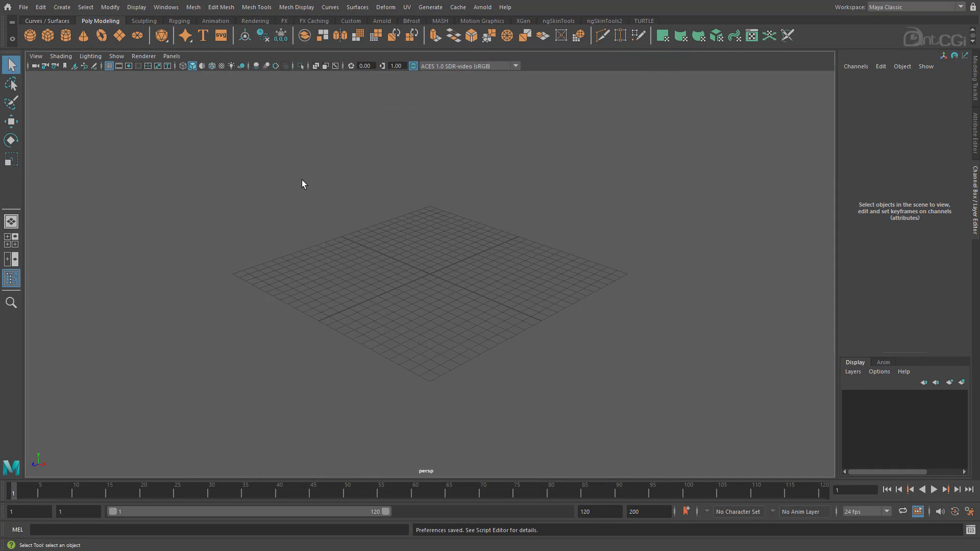
# Switch to the four-view layout and open the grid options, resizing the dialog to show all display settings.
pyautogui.click(15, 240)
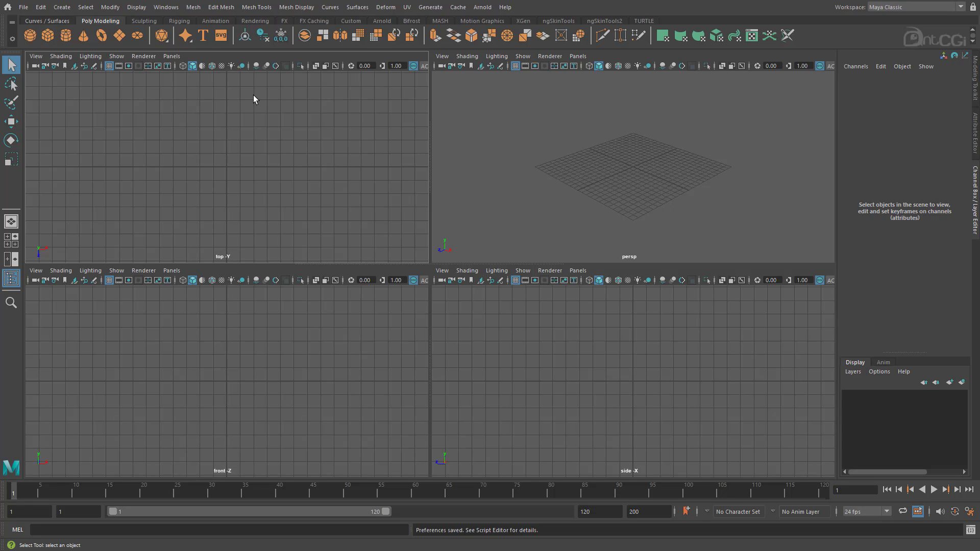
pyautogui.click(142, 9)
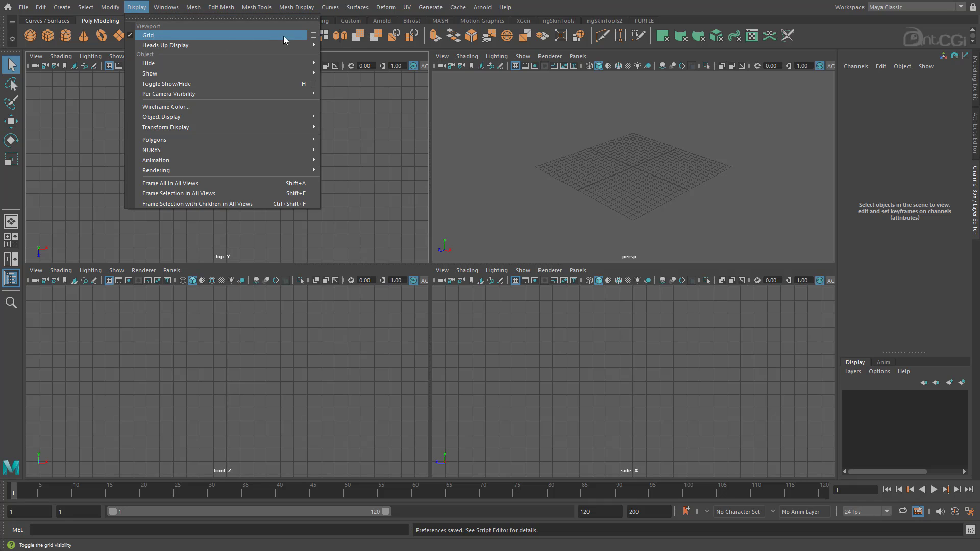
pyautogui.click(313, 34)
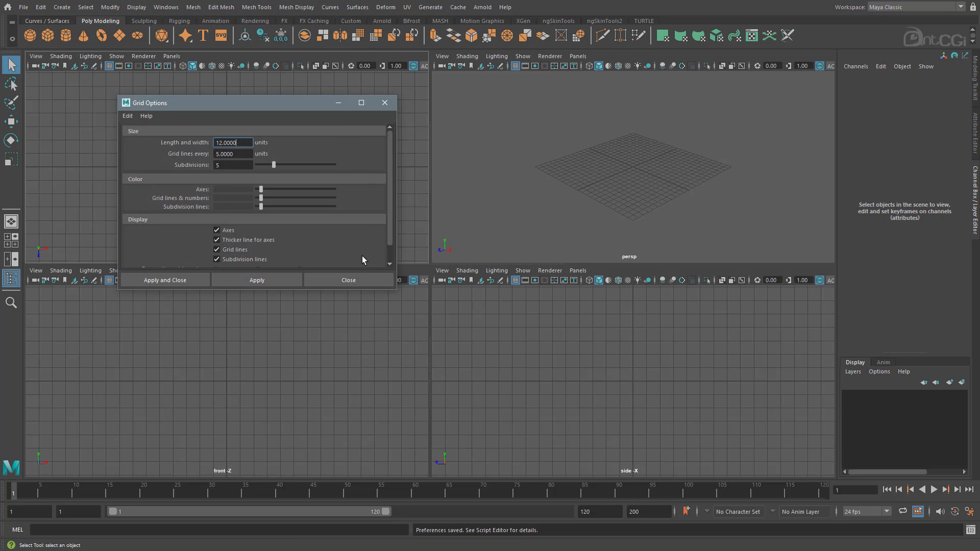
pyautogui.moveTo(392, 291); pyautogui.dragTo(377, 343)
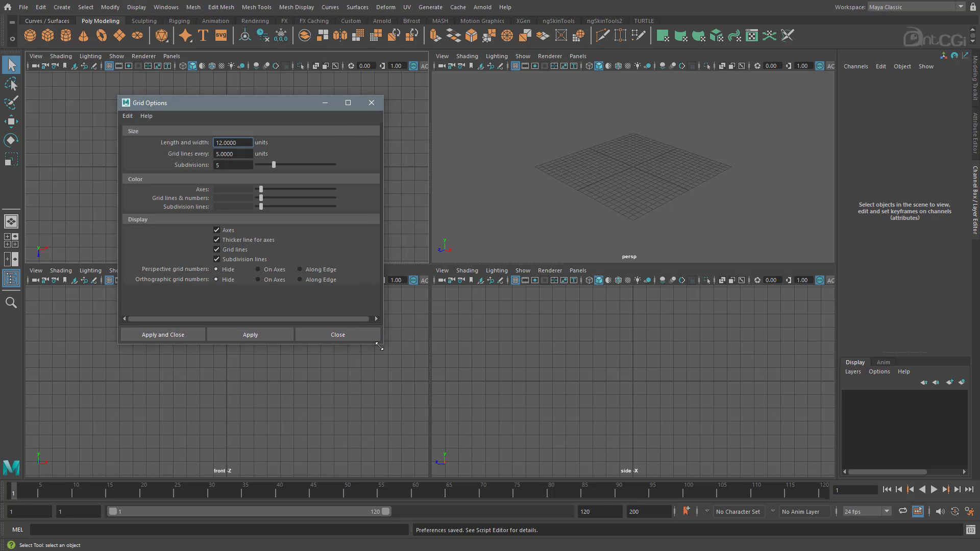
pyautogui.moveTo(378, 343); pyautogui.dragTo(377, 329)
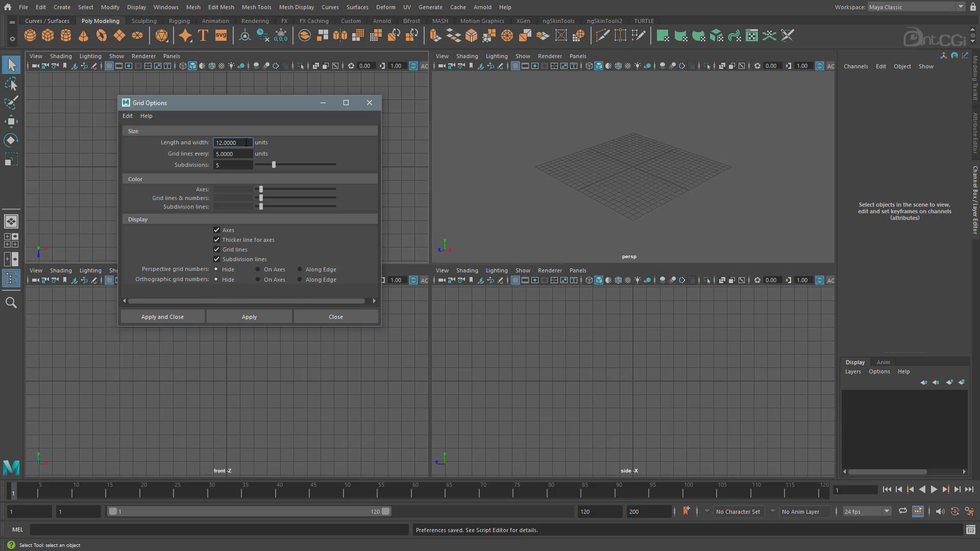
# Set the grid's length and width to 1 unit, grid lines every 1 unit and subdivisions to 1, and apply.
pyautogui.doubleClick(247, 143)
pyautogui.write('1')
pyautogui.press('Tab')
pyautogui.write('1')
pyautogui.moveTo(278, 167); pyautogui.dragTo(257, 165)
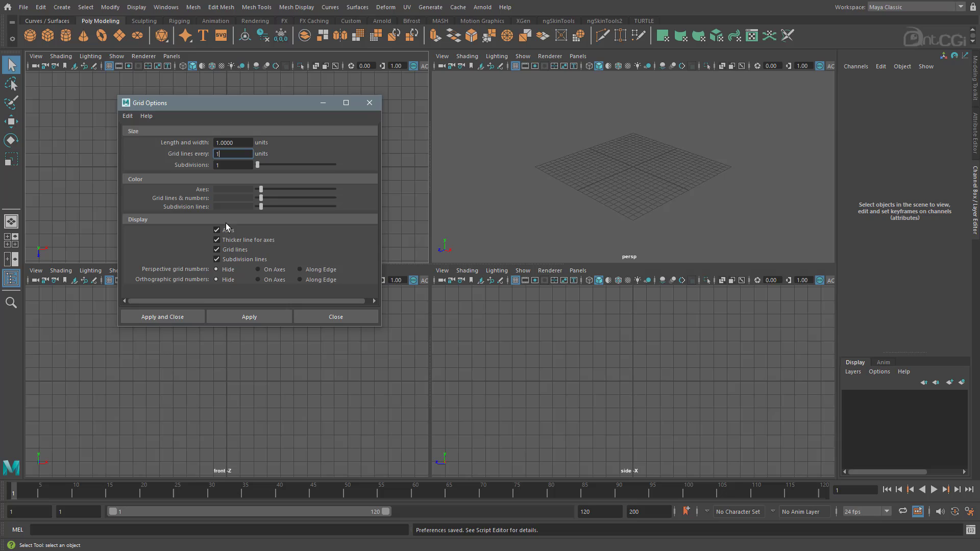
pyautogui.click(238, 318)
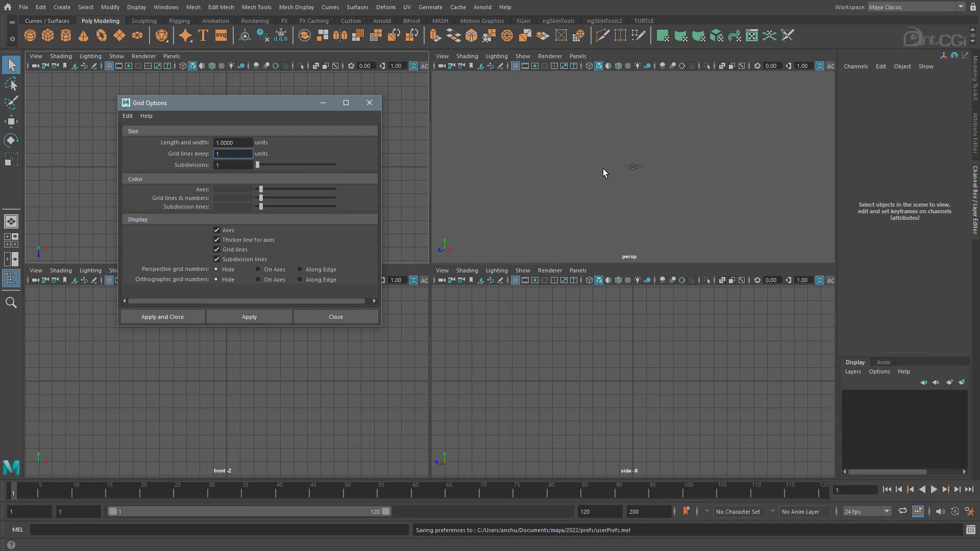
pyautogui.keyDown('alt'); pyautogui.moveTo(600, 162); pyautogui.dragTo(978, 164, button='right'); pyautogui.keyUp('alt')
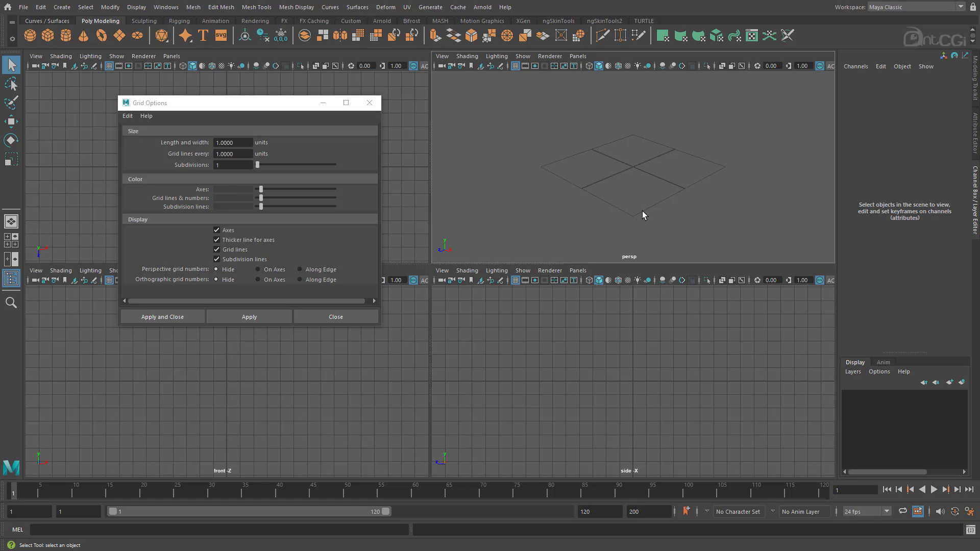
# Set the grid's length and width to 100 units, apply it and check the grid extent in the perspective view.
pyautogui.moveTo(219, 146); pyautogui.dragTo(246, 144)
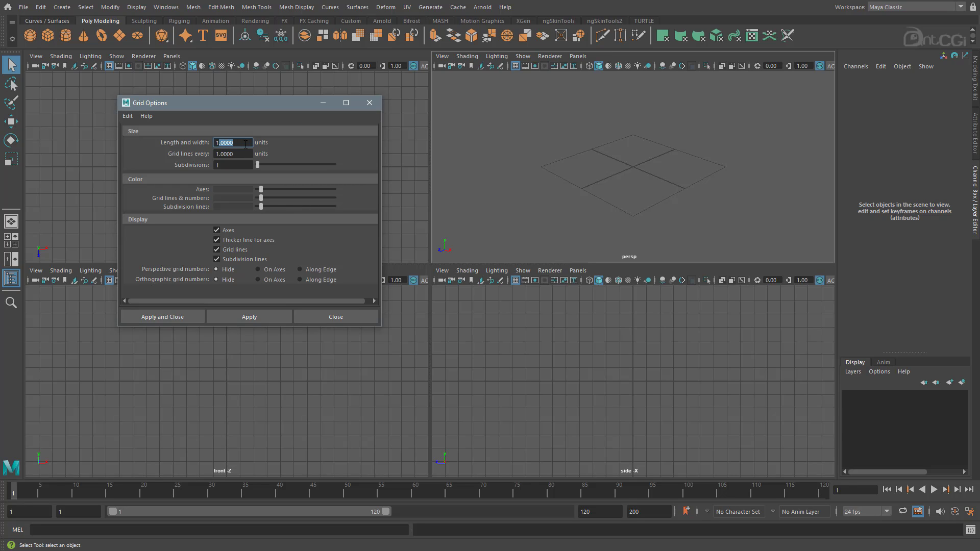
pyautogui.write('0')
pyautogui.press('Return')
pyautogui.click(243, 311)
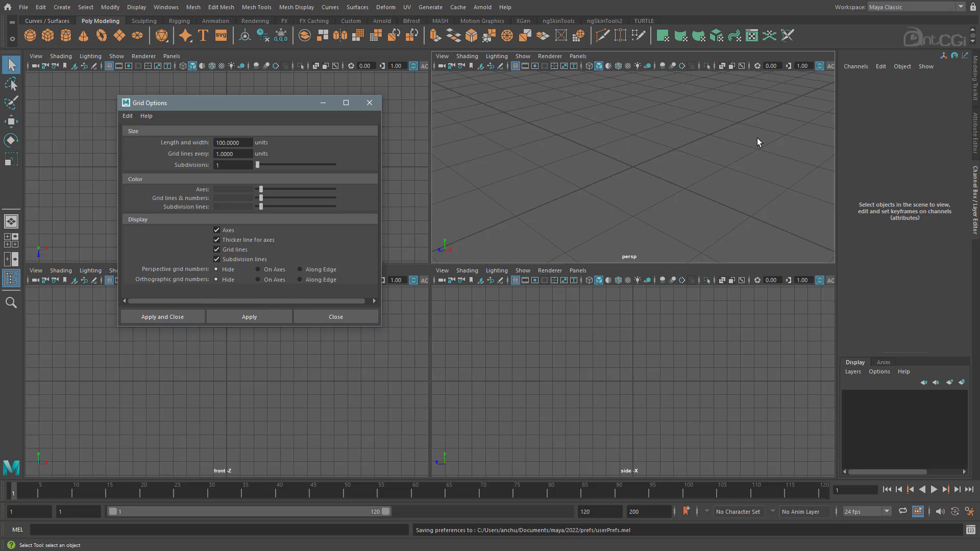
pyautogui.keyDown('alt'); pyautogui.moveTo(757, 137); pyautogui.dragTo(365, 132, button='right'); pyautogui.keyUp('alt')
pyautogui.keyDown('alt'); pyautogui.moveTo(755, 155); pyautogui.dragTo(357, 143, button='right'); pyautogui.keyUp('alt')
pyautogui.keyDown('alt'); pyautogui.moveTo(674, 181); pyautogui.dragTo(621, 181, button='right'); pyautogui.keyUp('alt')
pyautogui.moveTo(621, 181)
pyautogui.keyDown('alt'); pyautogui.mouseDown()
pyautogui.moveTo(623, 220)
pyautogui.moveTo(631, 173)
pyautogui.mouseUp(); pyautogui.keyUp('alt')
pyautogui.keyDown('alt'); pyautogui.moveTo(632, 173); pyautogui.dragTo(770, 179, button='right'); pyautogui.keyUp('alt')
pyautogui.keyDown('alt'); pyautogui.moveTo(694, 160); pyautogui.dragTo(695, 177); pyautogui.keyUp('alt')
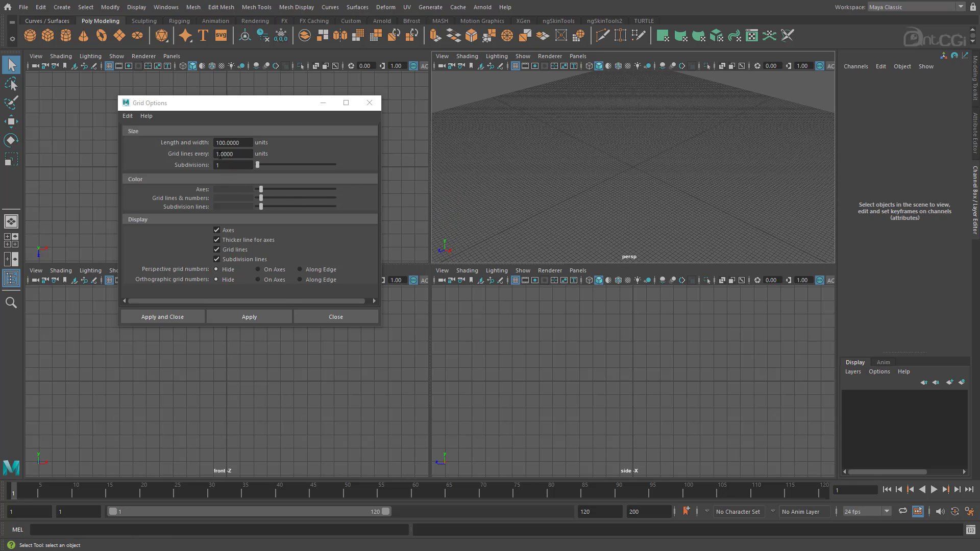
# Set the grid line spacing to every 100 units and apply it, checking the grid in the perspective view.
pyautogui.moveTo(219, 154); pyautogui.dragTo(241, 154)
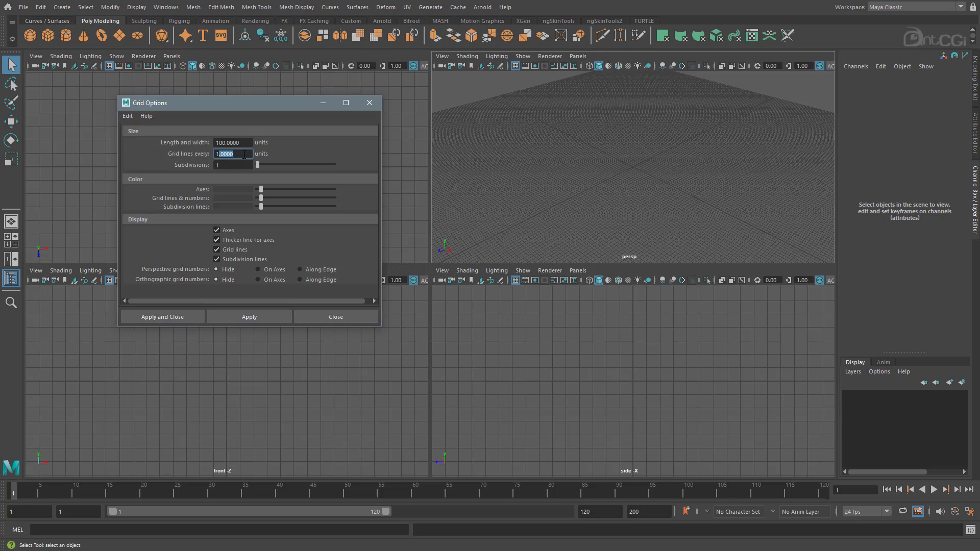
pyautogui.write('00')
pyautogui.press('Return')
pyautogui.click(252, 317)
pyautogui.keyDown('alt'); pyautogui.moveTo(700, 187); pyautogui.dragTo(504, 170, button='right'); pyautogui.keyUp('alt')
pyautogui.keyDown('alt'); pyautogui.moveTo(654, 196); pyautogui.dragTo(654, 180, button='middle'); pyautogui.keyUp('alt')
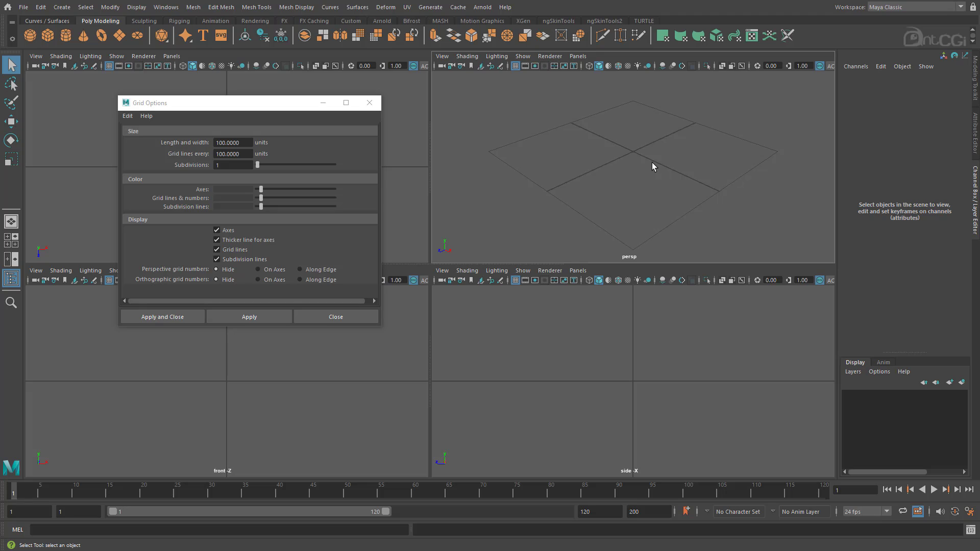
# Set the grid subdivisions to 2, apply the change and check the subdivided grid in the perspective view.
pyautogui.moveTo(257, 166); pyautogui.dragTo(261, 166)
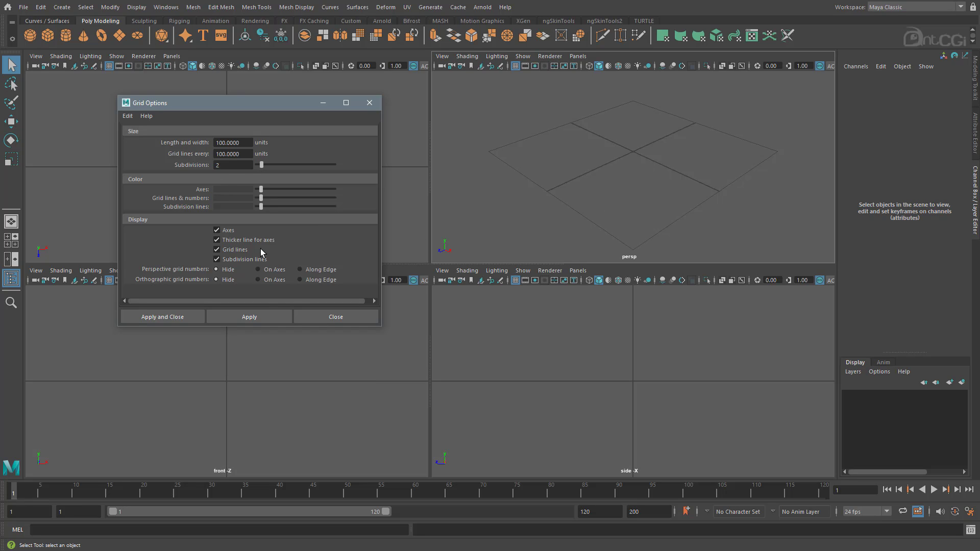
pyautogui.click(266, 313)
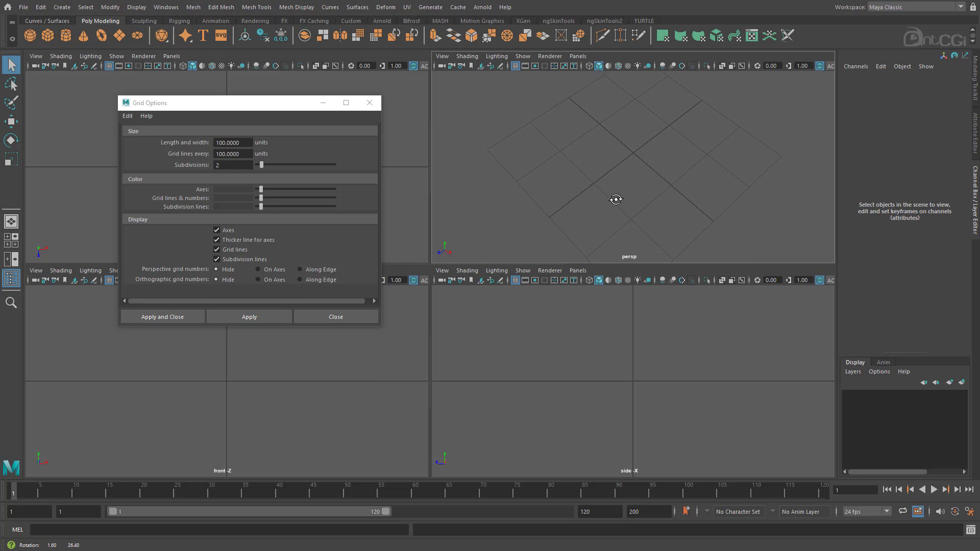
pyautogui.keyDown('alt'); pyautogui.moveTo(616, 185); pyautogui.dragTo(695, 203); pyautogui.keyUp('alt')
pyautogui.moveTo(262, 165); pyautogui.dragTo(265, 164)
pyautogui.click(259, 317)
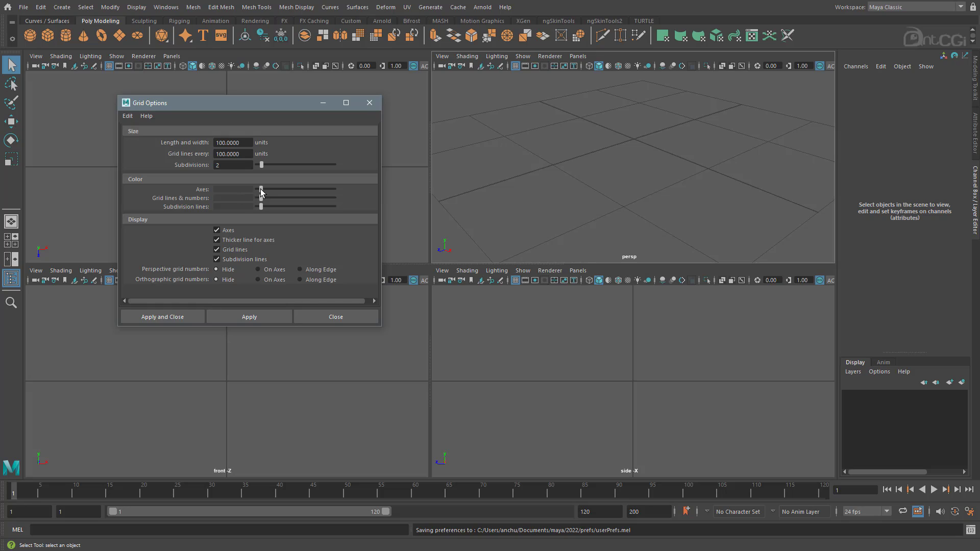
# Change the grid axes color to dark red and apply it to the viewports.
pyautogui.moveTo(261, 191); pyautogui.dragTo(268, 191)
pyautogui.click(255, 314)
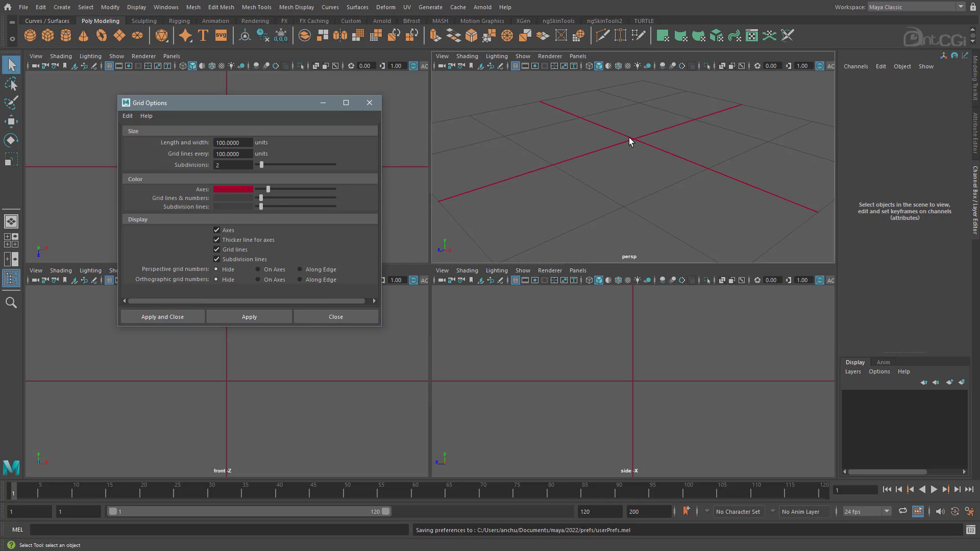
pyautogui.keyDown('alt'); pyautogui.moveTo(610, 161); pyautogui.dragTo(591, 182); pyautogui.keyUp('alt')
# Set the grid axes color to black, apply it and close the grid options.
pyautogui.moveTo(268, 190); pyautogui.dragTo(258, 193)
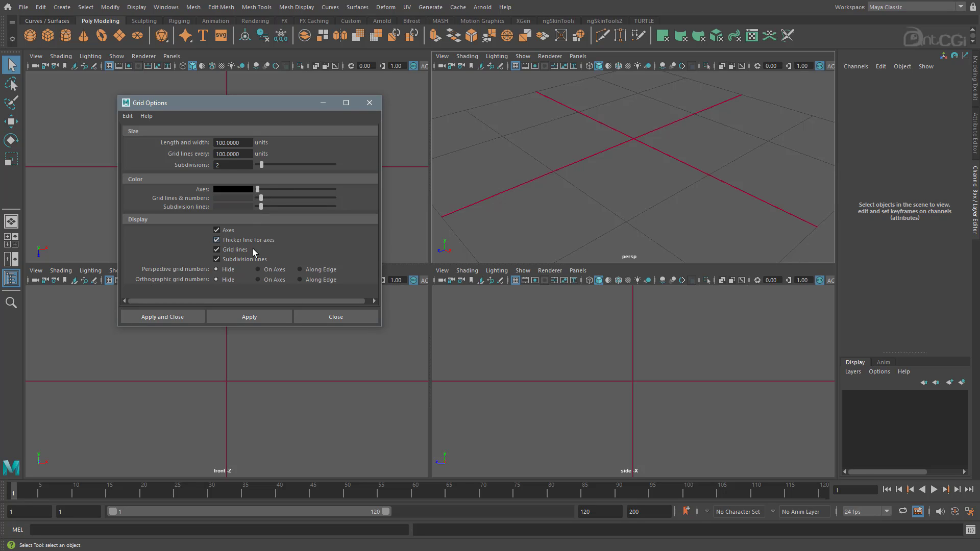
pyautogui.click(250, 315)
pyautogui.keyDown('alt'); pyautogui.moveTo(685, 187); pyautogui.dragTo(688, 169); pyautogui.keyUp('alt')
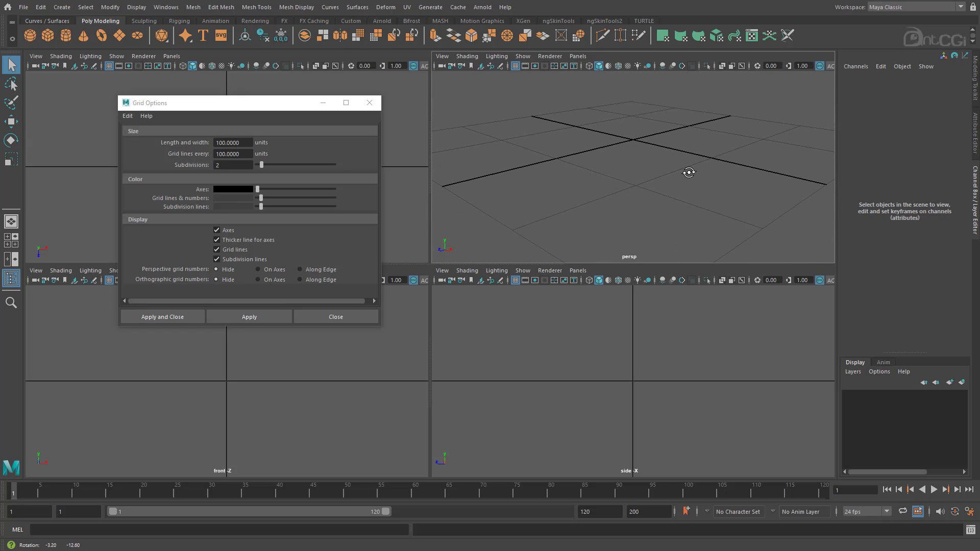
pyautogui.click(369, 104)
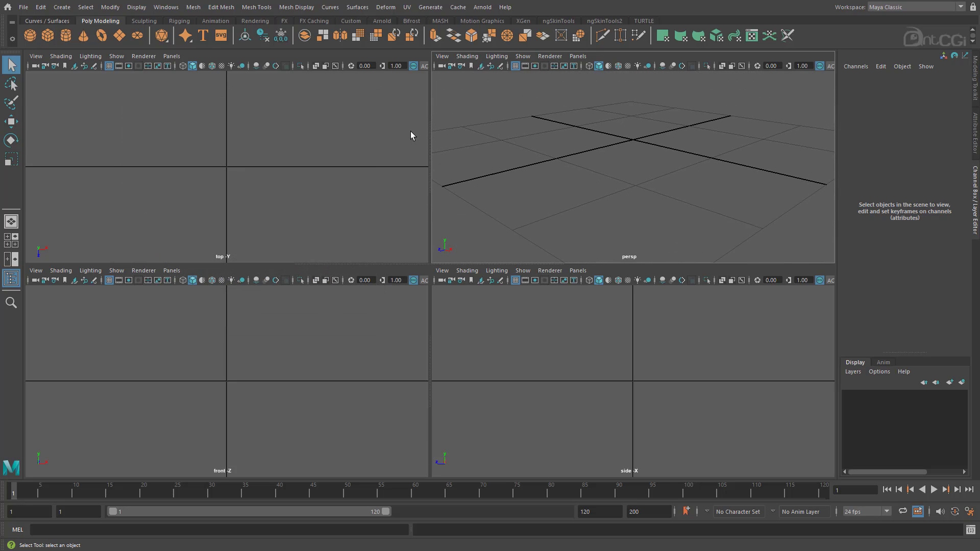
# Maximize the perspective view from the four-view layout and examine the whole reconfigured grid.
pyautogui.moveTo(732, 123)
pyautogui.keyDown('alt'); pyautogui.mouseDown()
pyautogui.moveTo(743, 136)
pyautogui.moveTo(724, 135)
pyautogui.mouseUp(); pyautogui.keyUp('alt')
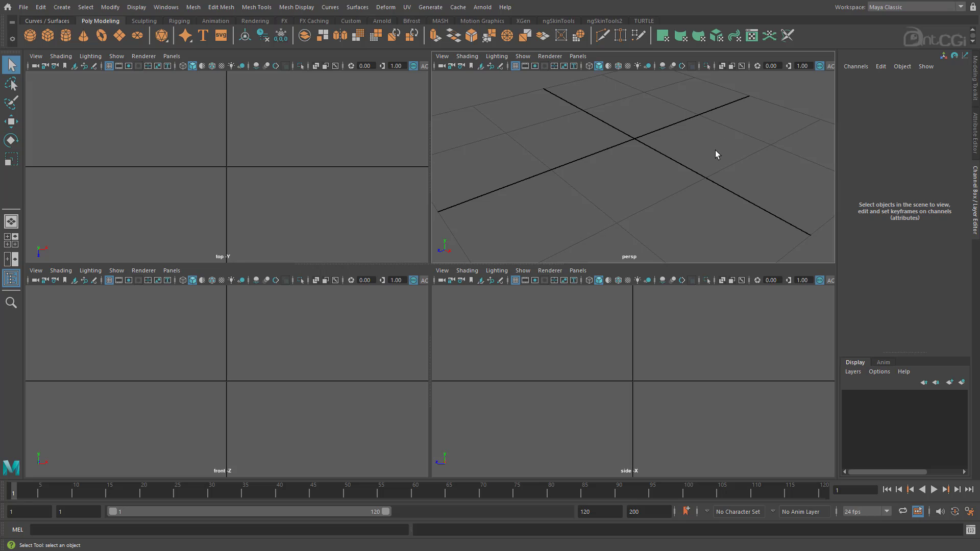
pyautogui.press('space')
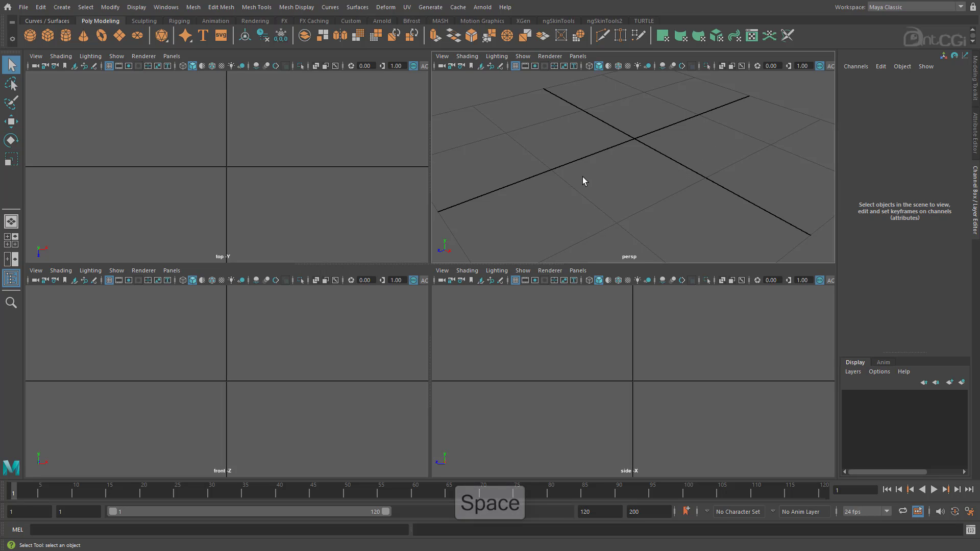
pyautogui.press('space')
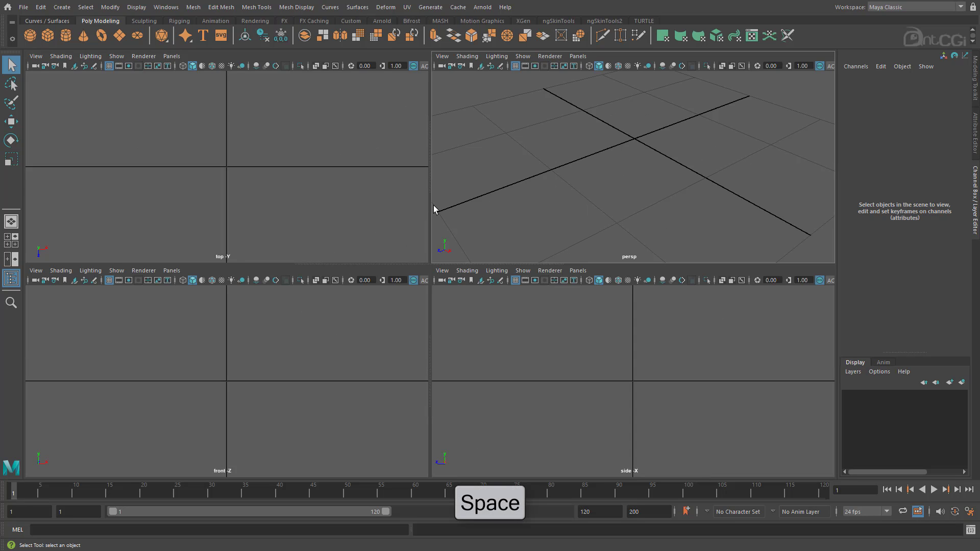
pyautogui.press('space')
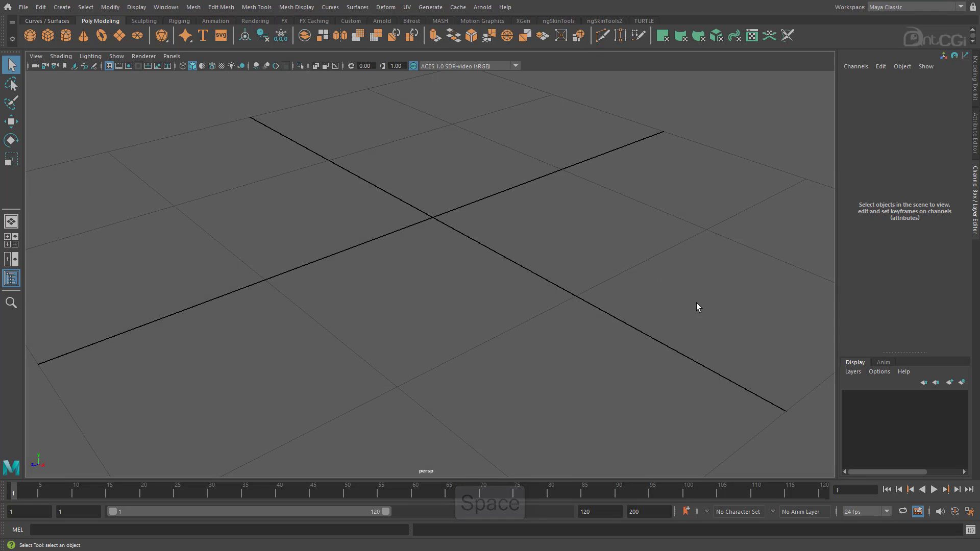
pyautogui.keyDown('alt'); pyautogui.moveTo(696, 306); pyautogui.dragTo(312, 259, button='right'); pyautogui.keyUp('alt')
pyautogui.keyDown('alt'); pyautogui.moveTo(312, 259); pyautogui.dragTo(465, 245); pyautogui.keyUp('alt')
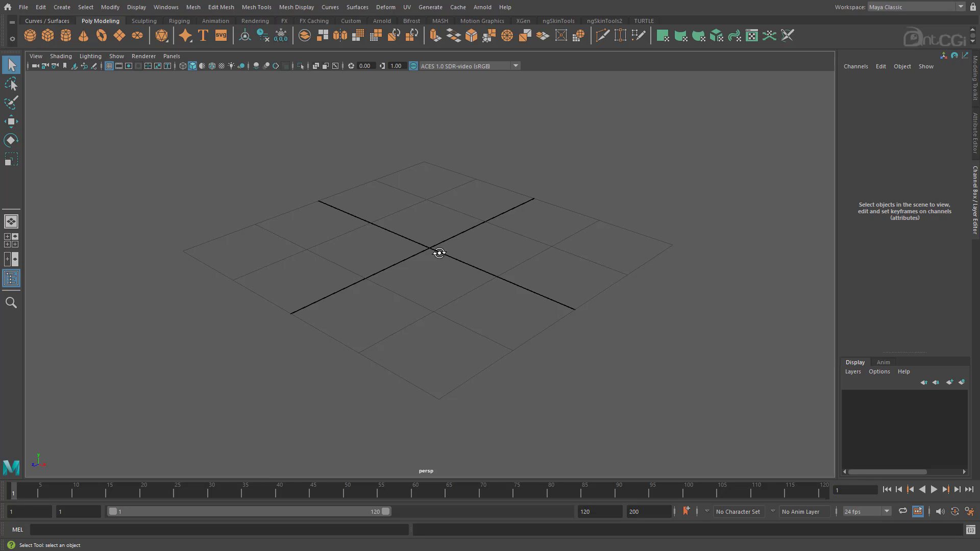
# Return to the four-view layout and import BaseMesh_Front.jpg from the sourceimages folder as an image plane in the front view.
pyautogui.press('space')
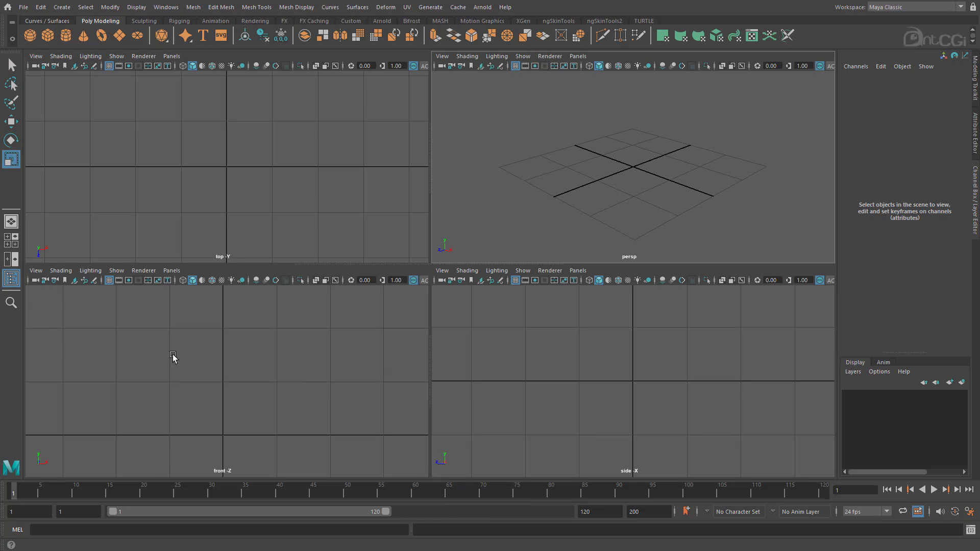
pyautogui.click(34, 272)
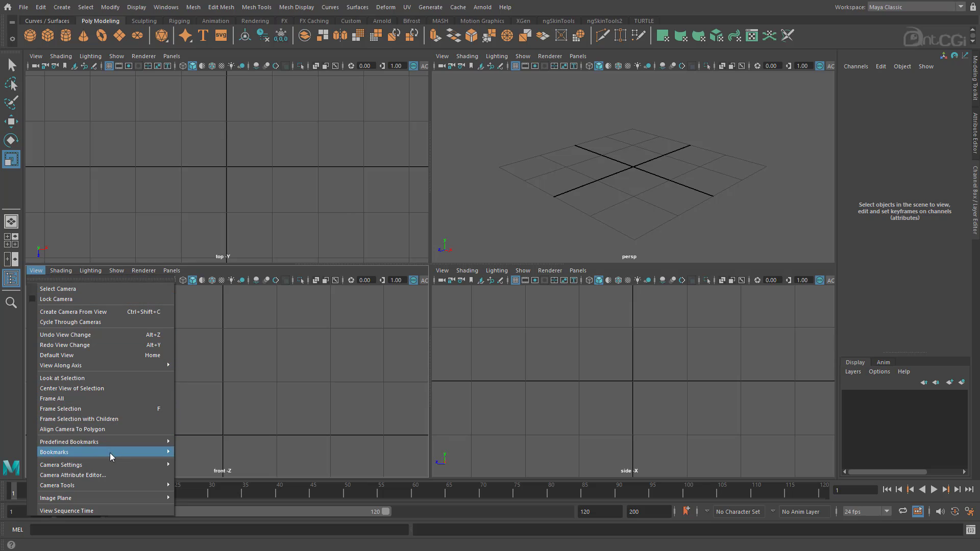
pyautogui.moveTo(116, 498)
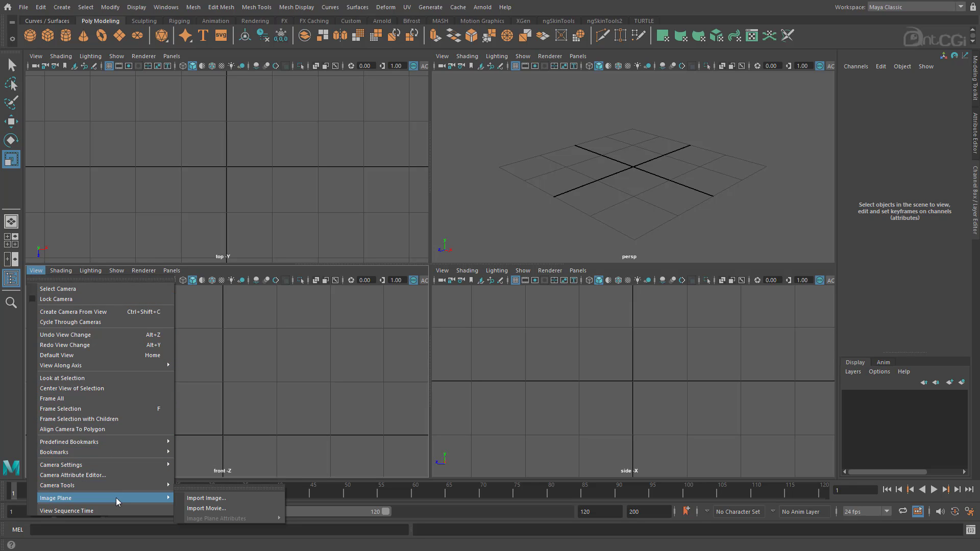
pyautogui.click(192, 499)
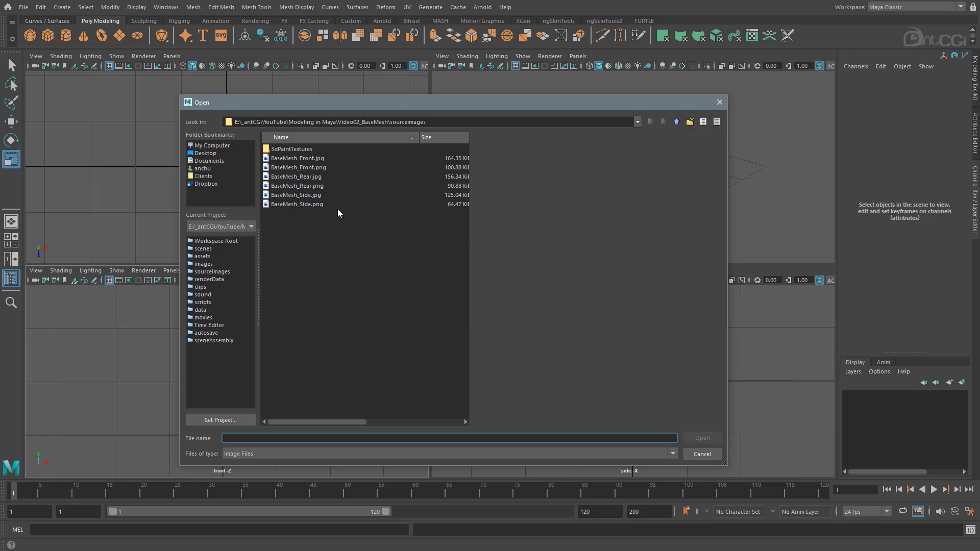
pyautogui.moveTo(427, 122); pyautogui.dragTo(391, 123)
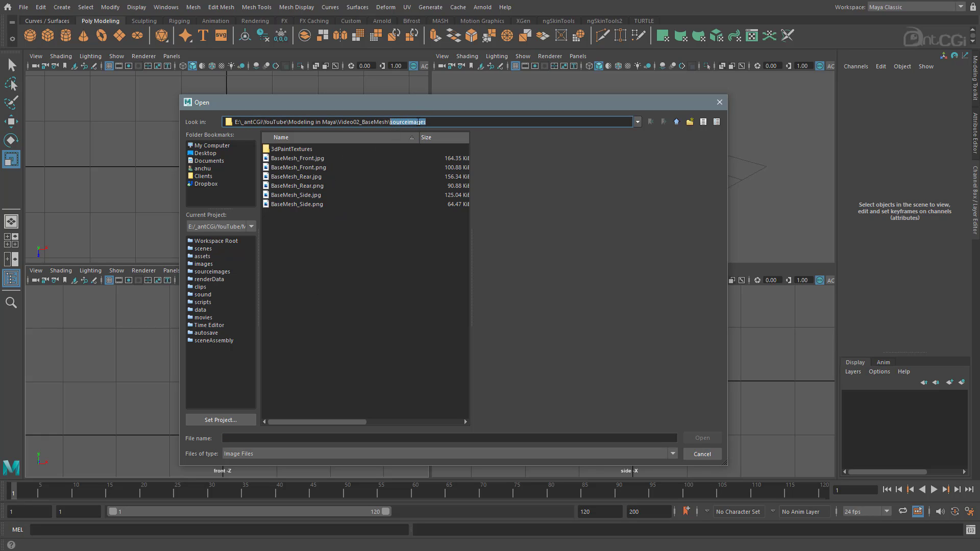
pyautogui.click(449, 123)
pyautogui.click(307, 159)
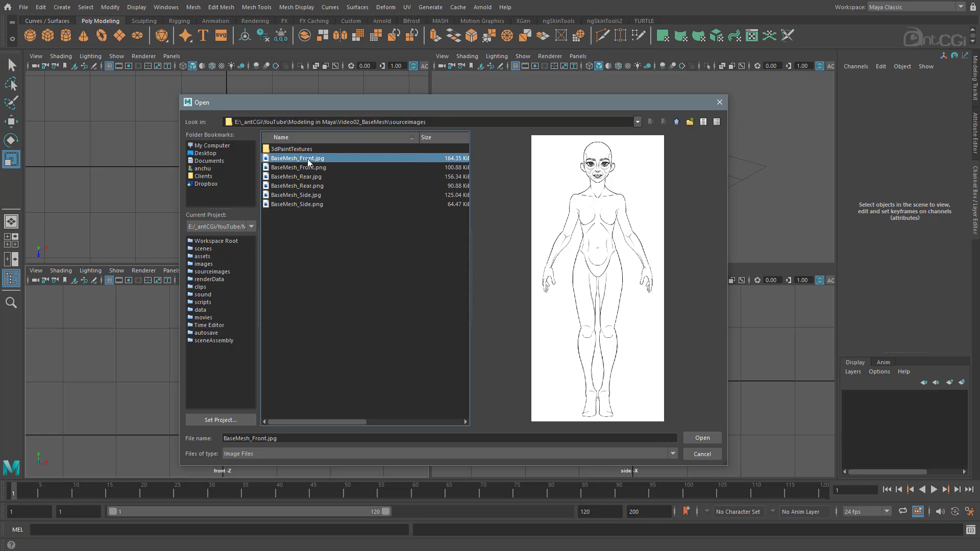
pyautogui.click(333, 168)
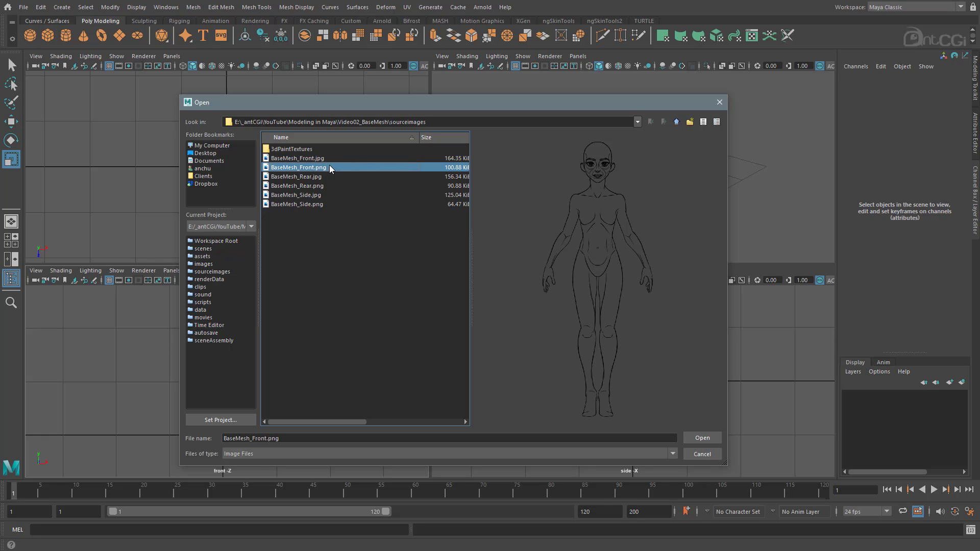
pyautogui.click(325, 158)
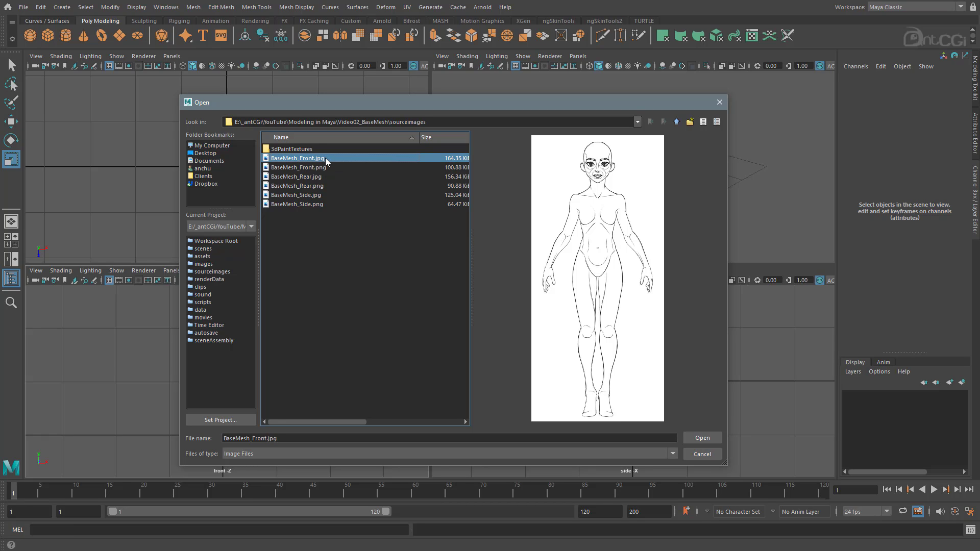
pyautogui.click(702, 438)
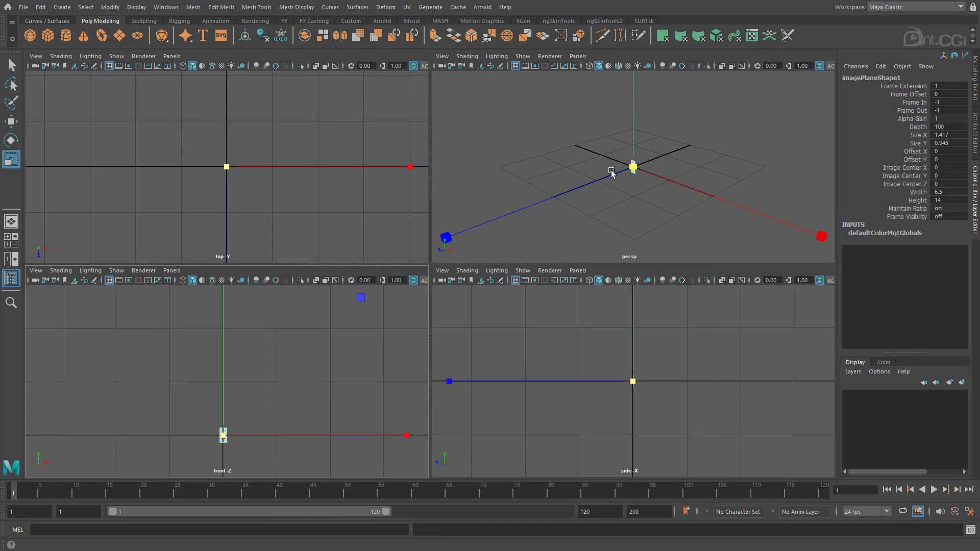
pyautogui.keyDown('alt'); pyautogui.moveTo(614, 175); pyautogui.dragTo(623, 168); pyautogui.keyUp('alt')
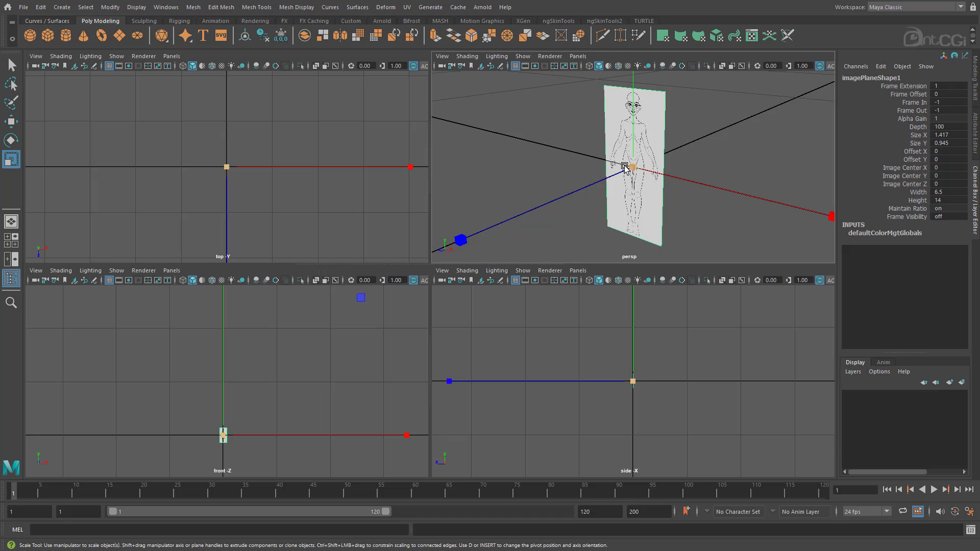
# Reduce the display size of the transform manipulator on the front image plane.
pyautogui.moveTo(690, 167)
pyautogui.keyDown('alt'); pyautogui.mouseDown()
pyautogui.moveTo(770, 157)
pyautogui.moveTo(714, 153)
pyautogui.moveTo(707, 162)
pyautogui.mouseUp(); pyautogui.keyUp('alt')
pyautogui.press('-')
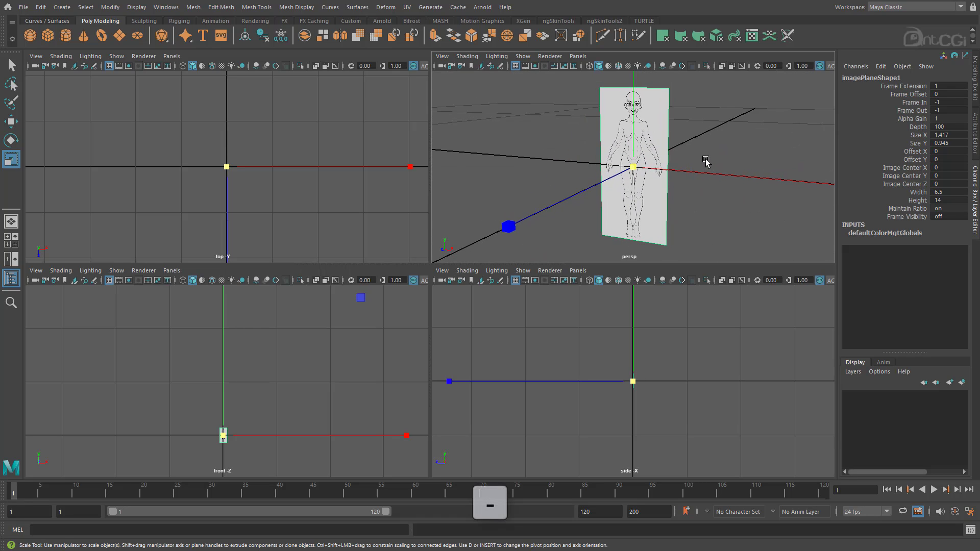
pyautogui.press('-')
pyautogui.press('-')
pyautogui.press('-')
pyautogui.press('-')
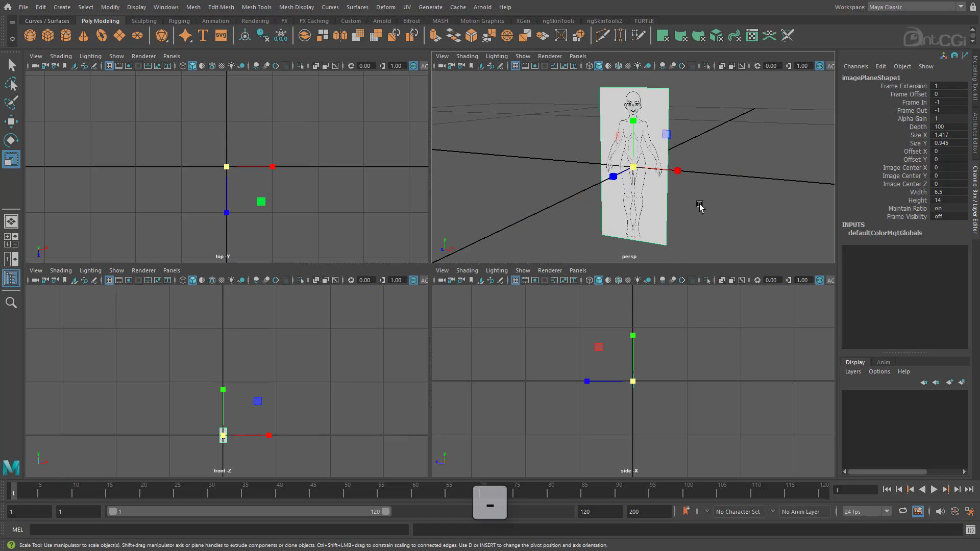
# Import BaseMesh_Side.jpg from the sourceimages folder as an image plane in the side view.
pyautogui.moveTo(637, 204)
pyautogui.keyDown('alt'); pyautogui.mouseDown()
pyautogui.moveTo(606, 203)
pyautogui.moveTo(598, 216)
pyautogui.moveTo(642, 202)
pyautogui.mouseUp(); pyautogui.keyUp('alt')
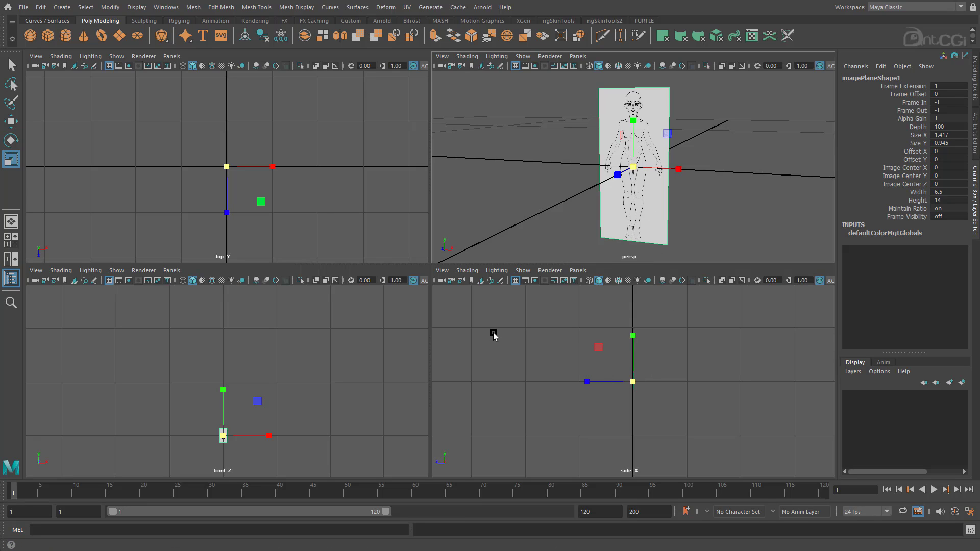
pyautogui.click(442, 270)
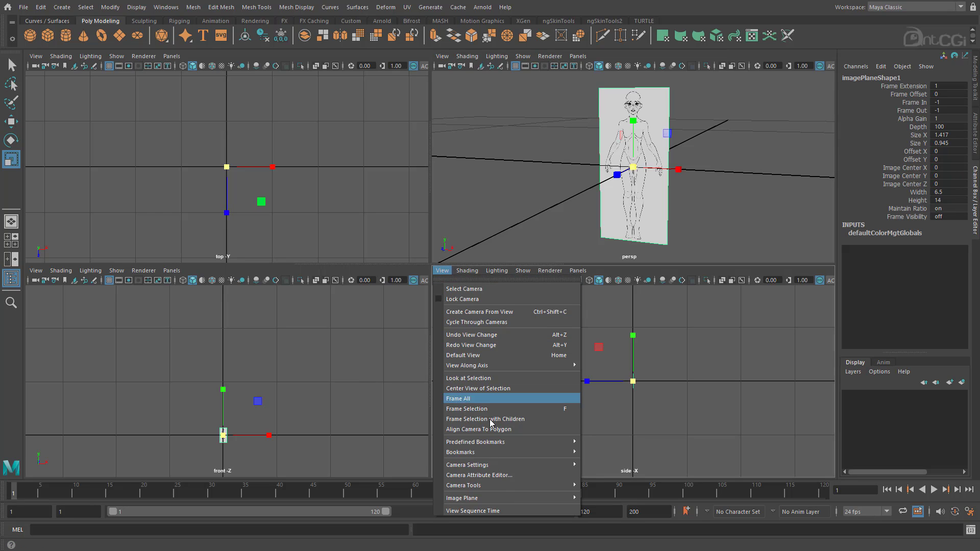
pyautogui.moveTo(513, 494)
pyautogui.click(595, 506)
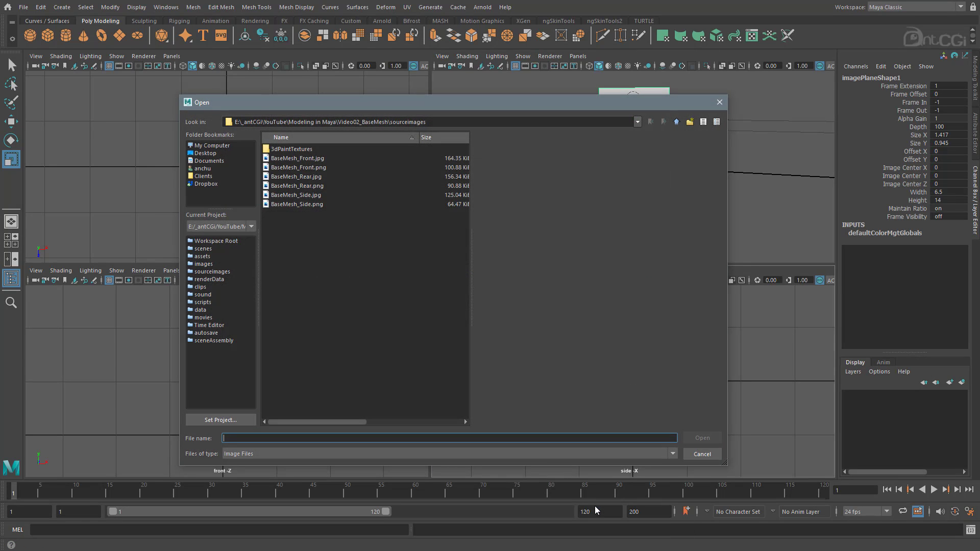
pyautogui.click(314, 195)
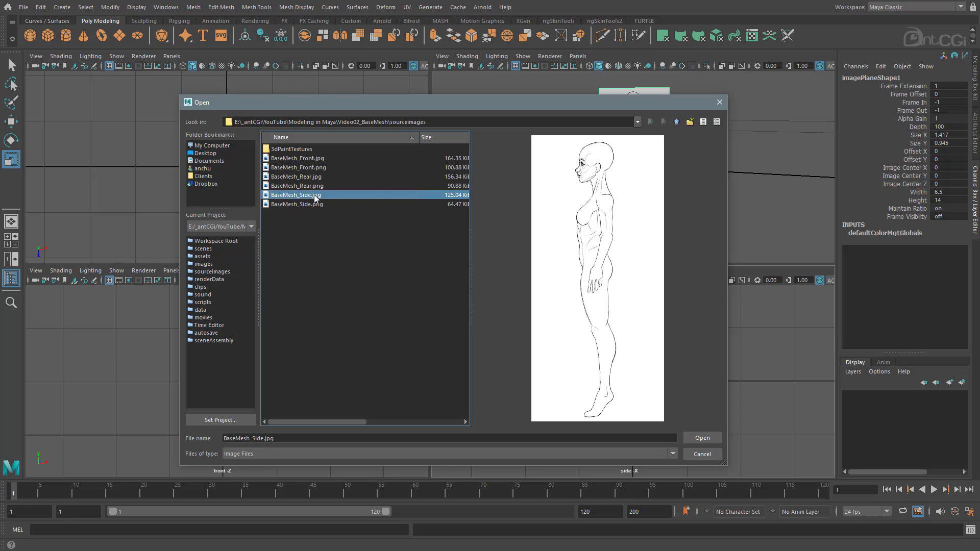
pyautogui.click(703, 437)
# Select both image planes, scale them up uniformly to about 7.121 and raise them to about 50.581 in Y.
pyautogui.keyDown('alt'); pyautogui.moveTo(715, 179); pyautogui.dragTo(682, 159); pyautogui.keyUp('alt')
pyautogui.moveTo(620, 81); pyautogui.dragTo(666, 99)
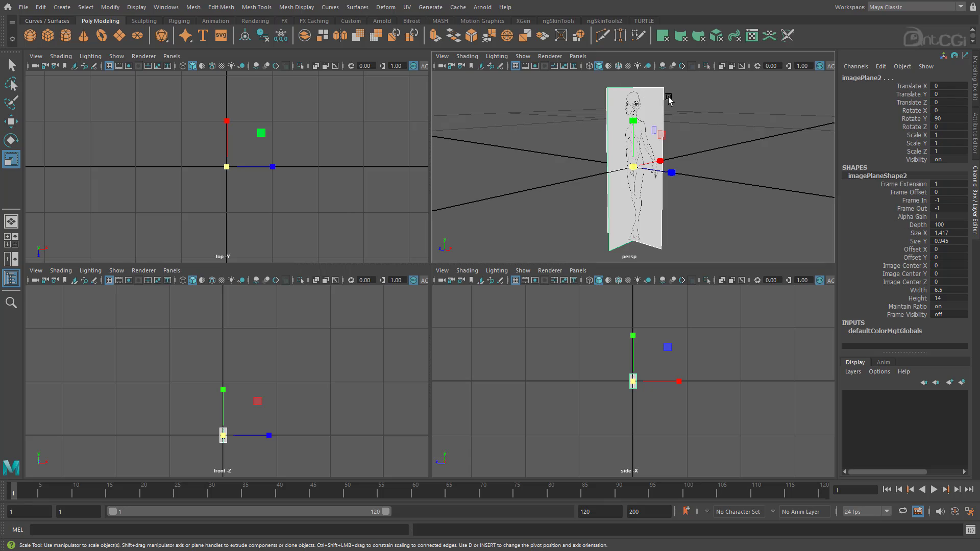
pyautogui.keyDown('alt'); pyautogui.moveTo(239, 408); pyautogui.dragTo(245, 390, button='middle'); pyautogui.keyUp('alt')
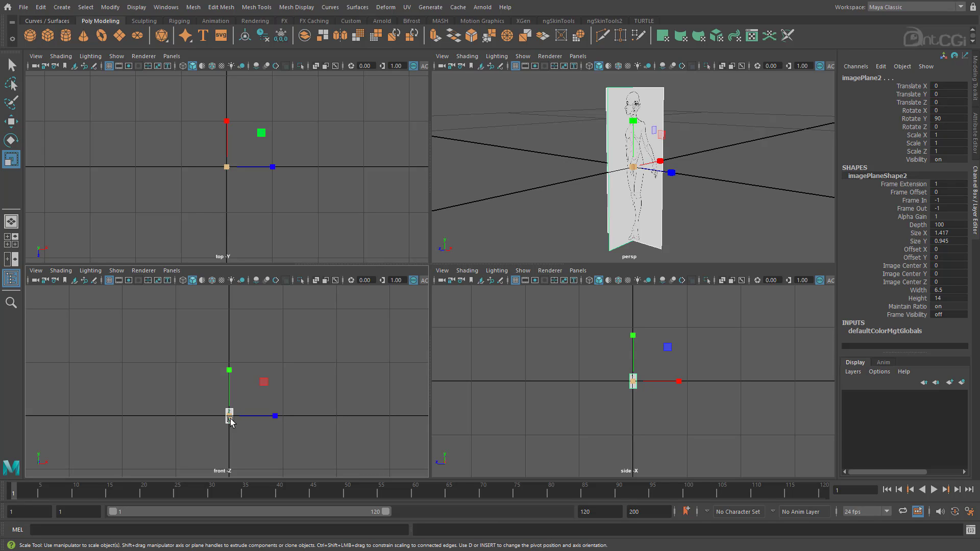
pyautogui.moveTo(229, 419); pyautogui.dragTo(233, 344)
pyautogui.press('w')
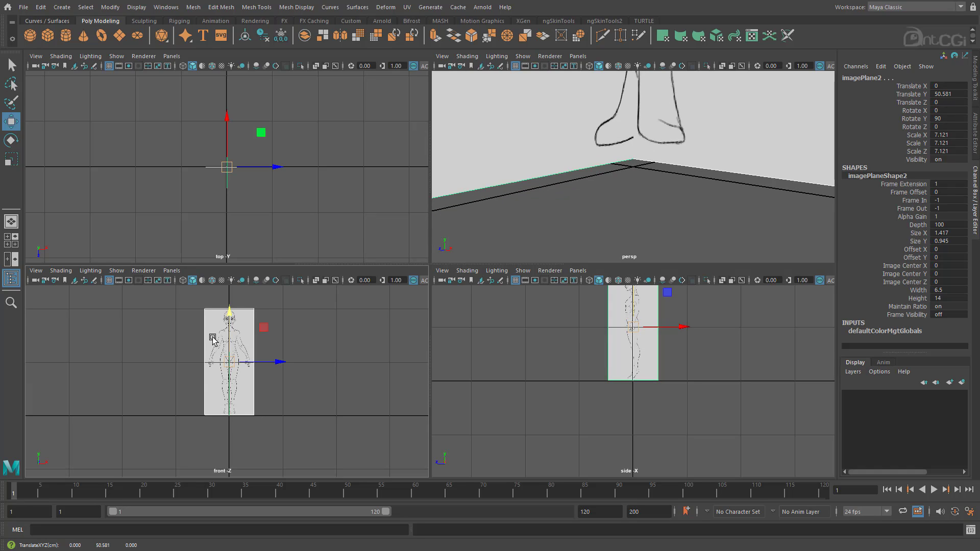
pyautogui.keyDown('alt'); pyautogui.moveTo(212, 340); pyautogui.dragTo(216, 373, button='middle'); pyautogui.keyUp('alt')
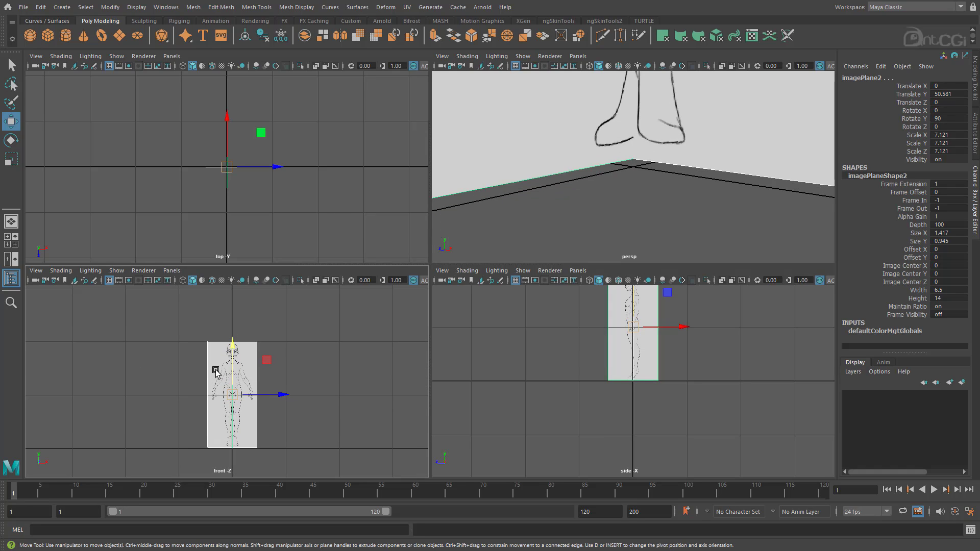
# In the maximized front view, scale both image planes to about 6.506 and lower them to about 44.405 in Y, aligning the feet with the ground.
pyautogui.press('space')
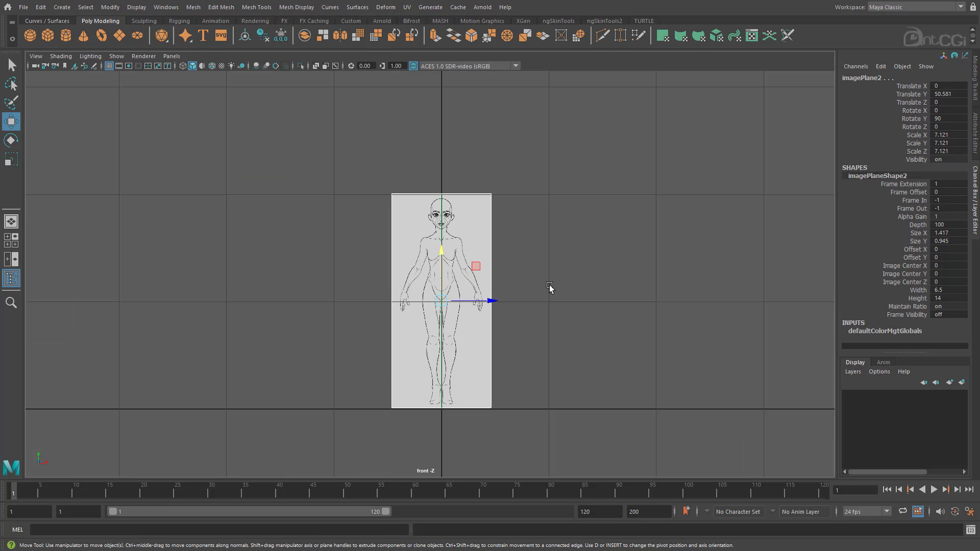
pyautogui.keyDown('alt'); pyautogui.moveTo(547, 291); pyautogui.dragTo(540, 271, button='middle'); pyautogui.keyUp('alt')
pyautogui.press('r')
pyautogui.moveTo(436, 284); pyautogui.dragTo(426, 285)
pyautogui.press('w')
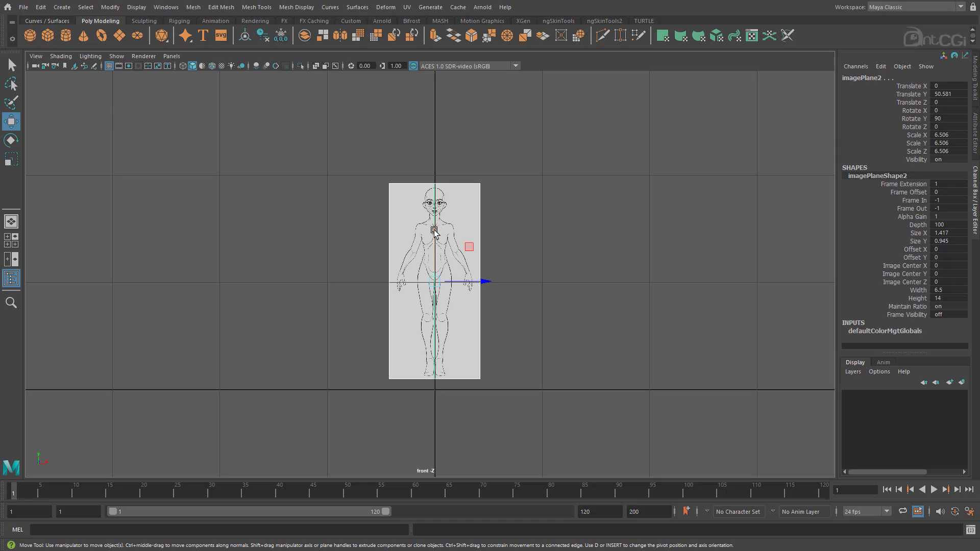
pyautogui.moveTo(437, 229); pyautogui.dragTo(438, 245)
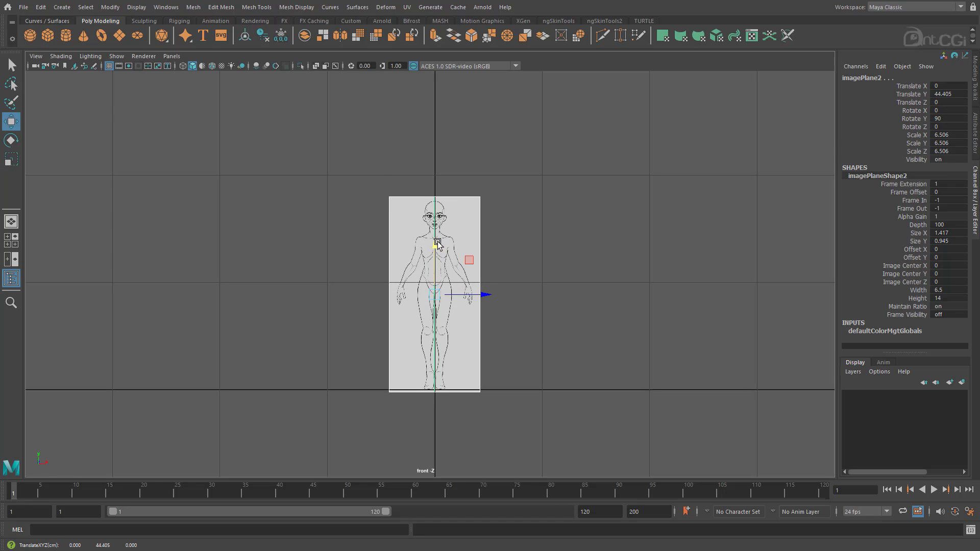
# Maximize the perspective view, clear the selection and examine how the two scaled image planes sit on the grid.
pyautogui.press('space')
pyautogui.press('space')
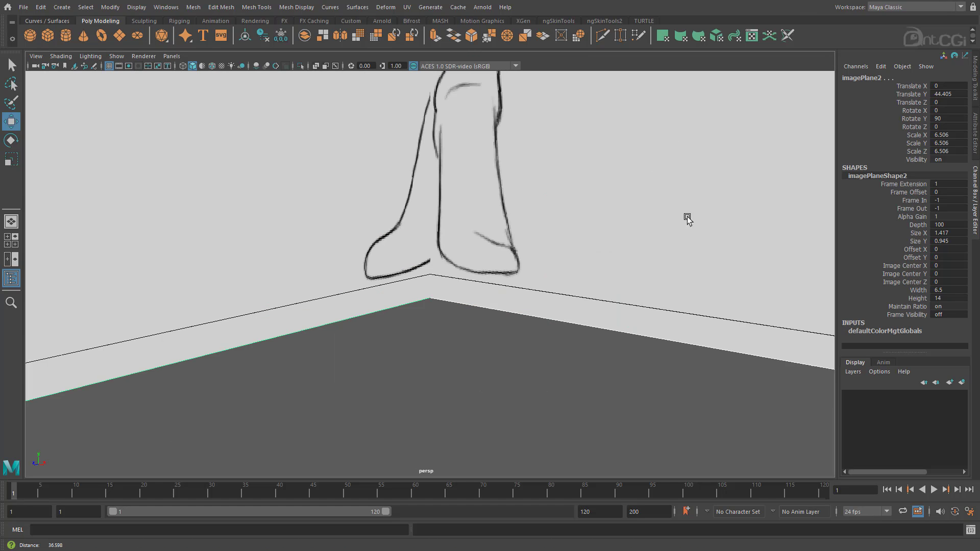
pyautogui.keyDown('alt'); pyautogui.moveTo(687, 219); pyautogui.dragTo(422, 208, button='right'); pyautogui.keyUp('alt')
pyautogui.keyDown('alt'); pyautogui.moveTo(422, 208); pyautogui.dragTo(403, 285, button='middle'); pyautogui.keyUp('alt')
pyautogui.keyDown('alt'); pyautogui.moveTo(382, 278); pyautogui.dragTo(515, 277, button='right'); pyautogui.keyUp('alt')
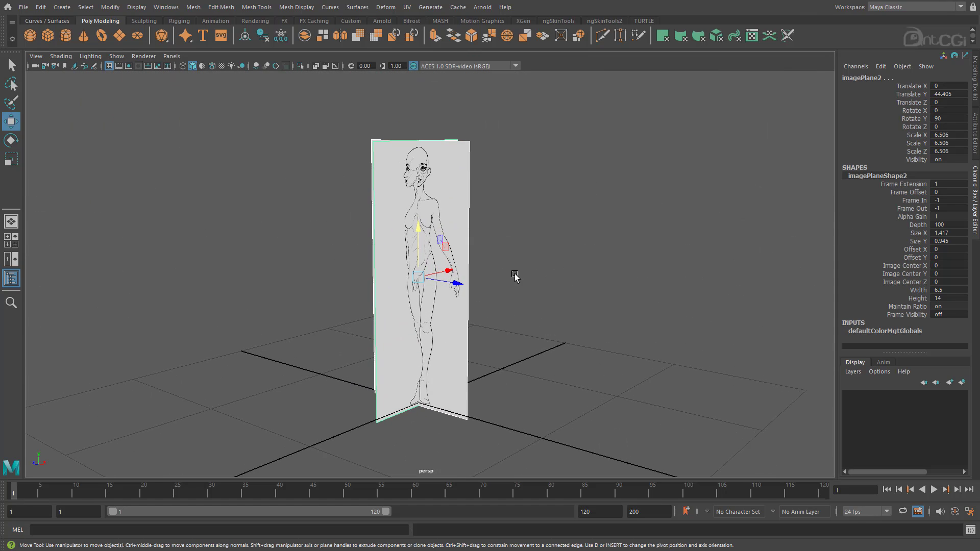
pyautogui.keyDown('alt'); pyautogui.moveTo(500, 283); pyautogui.dragTo(520, 261, button='middle'); pyautogui.keyUp('alt')
pyautogui.click(572, 243)
pyautogui.keyDown('alt'); pyautogui.moveTo(431, 283); pyautogui.dragTo(472, 306); pyautogui.keyUp('alt')
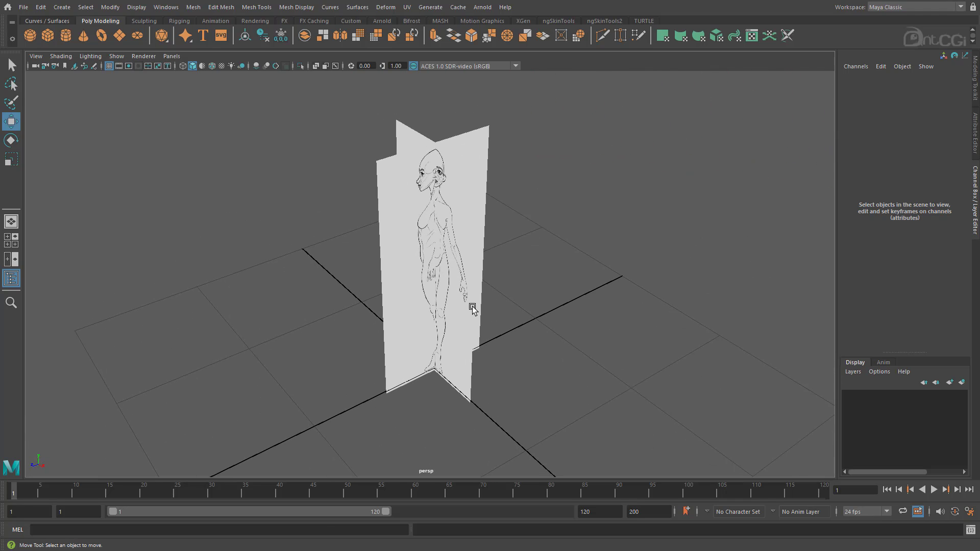
# Move the front image plane backward along Z so it stands behind the grid origin.
pyautogui.click(472, 307)
pyautogui.moveTo(398, 286); pyautogui.dragTo(437, 282)
pyautogui.keyDown('alt'); pyautogui.moveTo(387, 329); pyautogui.dragTo(425, 326); pyautogui.keyUp('alt')
# Move the side image plane along negative X, away from the grid origin and clear of the front drawing.
pyautogui.click(411, 302)
pyautogui.keyDown('alt'); pyautogui.moveTo(393, 282); pyautogui.dragTo(417, 285); pyautogui.keyUp('alt')
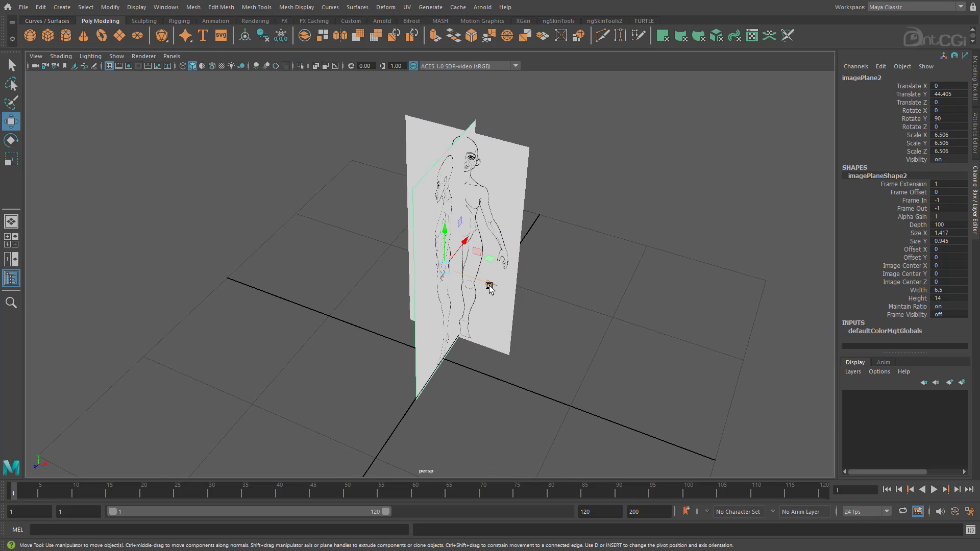
pyautogui.moveTo(486, 284); pyautogui.dragTo(432, 266)
pyautogui.keyDown('alt'); pyautogui.moveTo(510, 313); pyautogui.dragTo(502, 286); pyautogui.keyUp('alt')
pyautogui.scroll(3, 506, 276)
# Fine-tune the front image plane's offset behind the grid origin and clear the selection.
pyautogui.click(518, 219)
pyautogui.moveTo(445, 254); pyautogui.dragTo(452, 253)
pyautogui.scroll(-2, 505, 273)
pyautogui.keyDown('alt'); pyautogui.moveTo(521, 280); pyautogui.dragTo(551, 267); pyautogui.keyUp('alt')
pyautogui.click(614, 245)
pyautogui.moveTo(516, 308)
pyautogui.keyDown('alt'); pyautogui.mouseDown()
pyautogui.moveTo(587, 308)
pyautogui.moveTo(484, 299)
pyautogui.moveTo(488, 291)
pyautogui.moveTo(518, 306)
pyautogui.moveTo(501, 310)
pyautogui.mouseUp(); pyautogui.keyUp('alt')
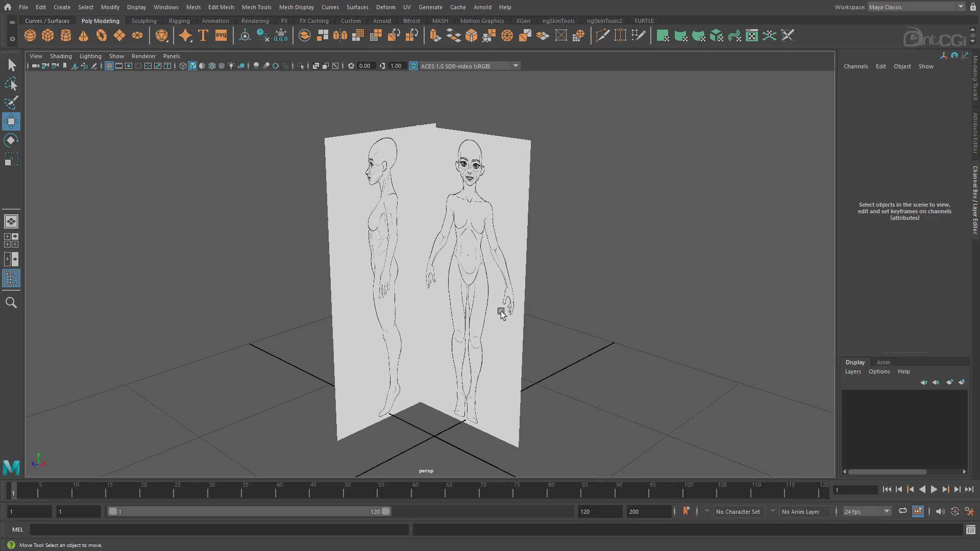
# Replace the front image plane's source image with the transparent BaseMesh_Front.png.
pyautogui.keyDown('alt'); pyautogui.moveTo(500, 311); pyautogui.dragTo(512, 295, button='middle'); pyautogui.keyUp('alt')
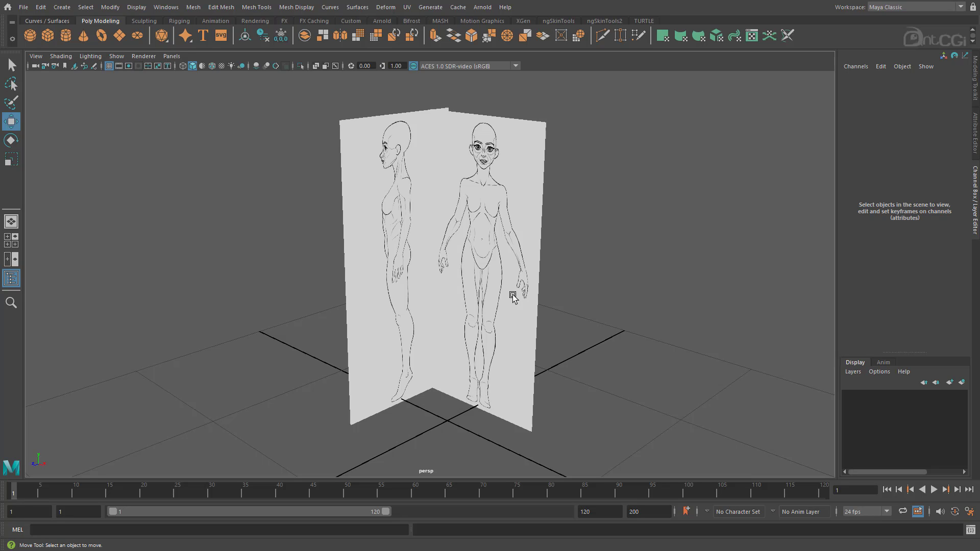
pyautogui.moveTo(492, 303)
pyautogui.keyDown('alt'); pyautogui.mouseDown()
pyautogui.moveTo(466, 306)
pyautogui.moveTo(489, 303)
pyautogui.mouseUp(); pyautogui.keyUp('alt')
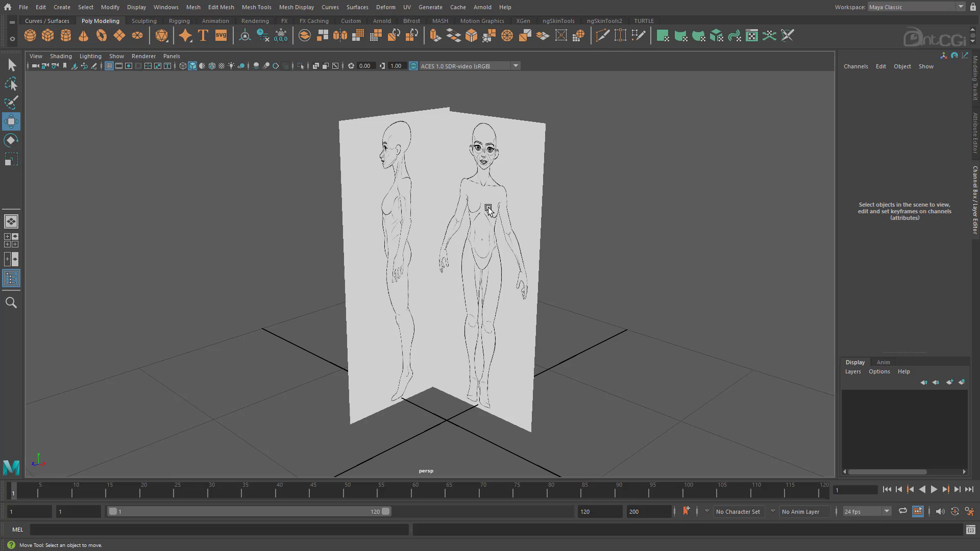
pyautogui.click(488, 210)
pyautogui.click(975, 128)
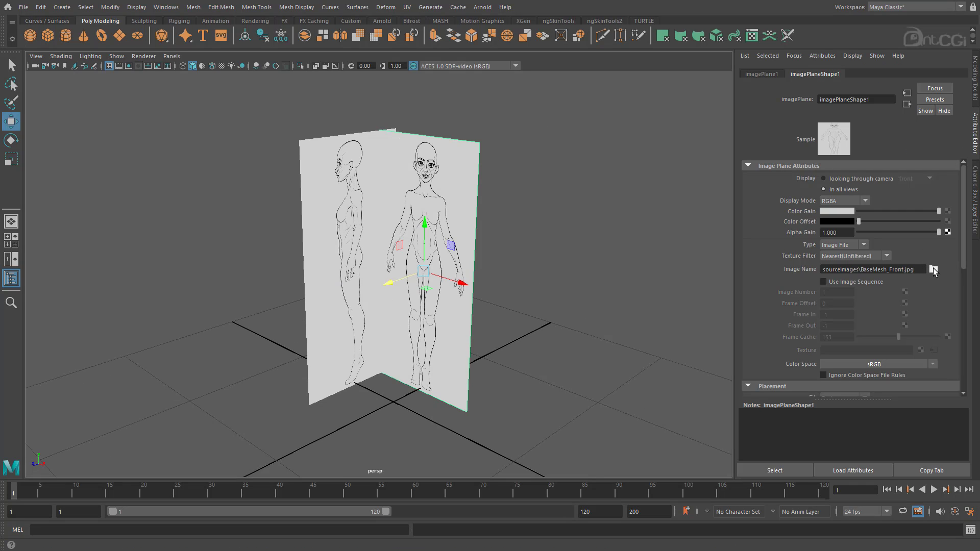
pyautogui.click(934, 270)
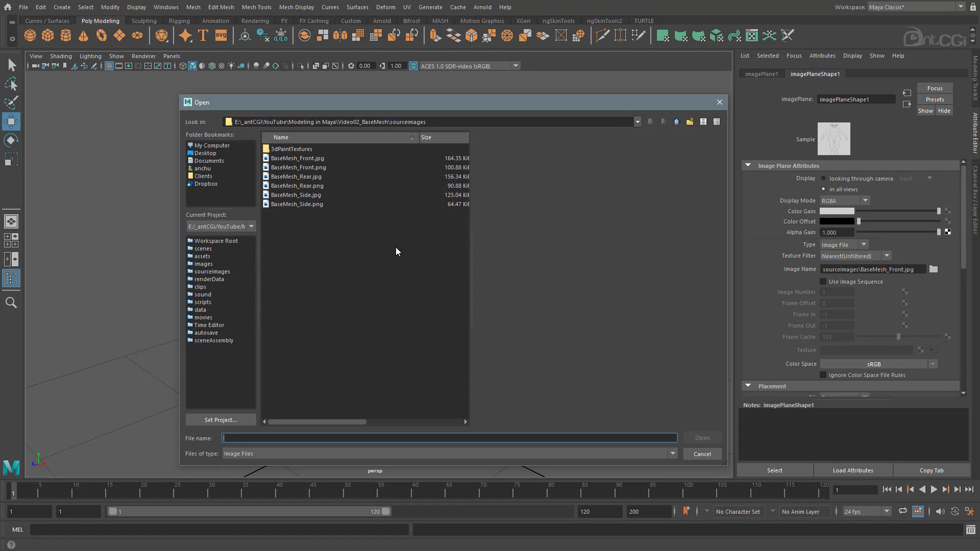
pyautogui.doubleClick(314, 169)
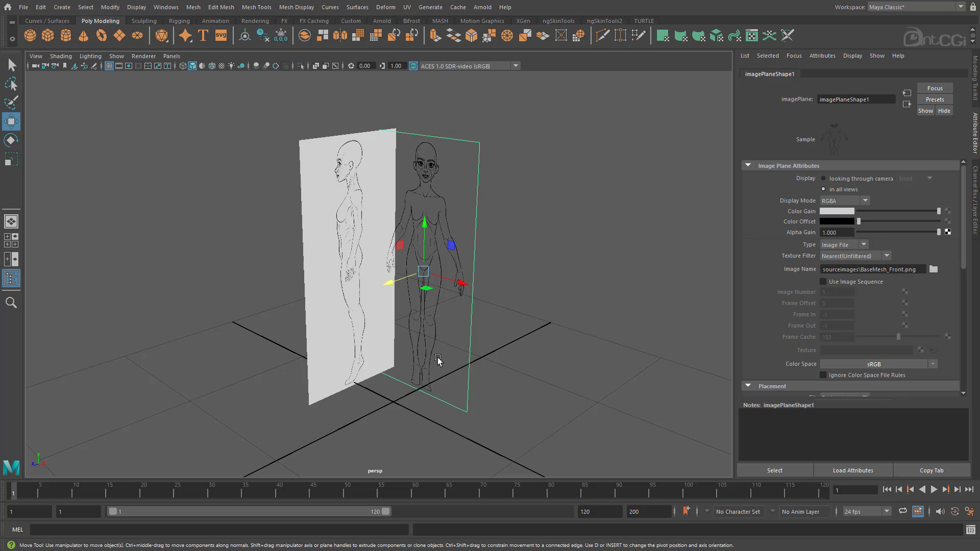
# Replace the side image plane's source image with the transparent BaseMesh_Side.png.
pyautogui.click(325, 170)
pyautogui.click(932, 271)
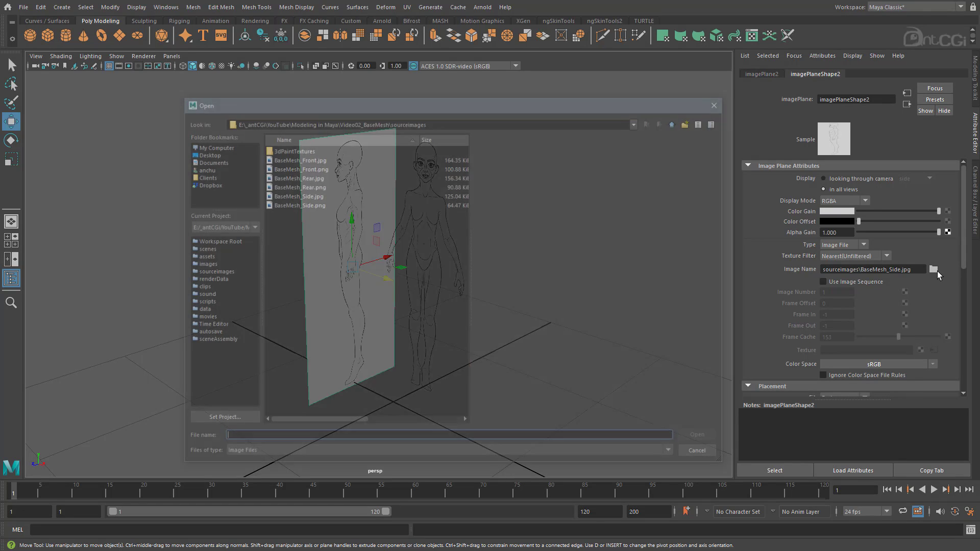
pyautogui.click(320, 205)
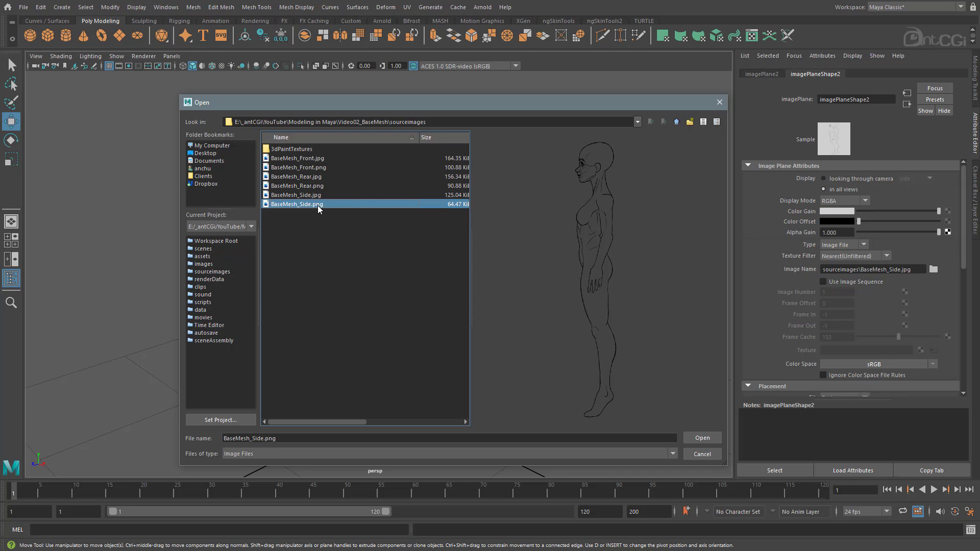
pyautogui.doubleClick(317, 205)
# Inspect the transparent image planes from another angle and check whether both can be selected in the perspective view.
pyautogui.click(561, 188)
pyautogui.keyDown('alt'); pyautogui.moveTo(473, 312); pyautogui.dragTo(386, 299); pyautogui.keyUp('alt')
pyautogui.keyDown('alt'); pyautogui.moveTo(558, 360); pyautogui.dragTo(497, 354); pyautogui.keyUp('alt')
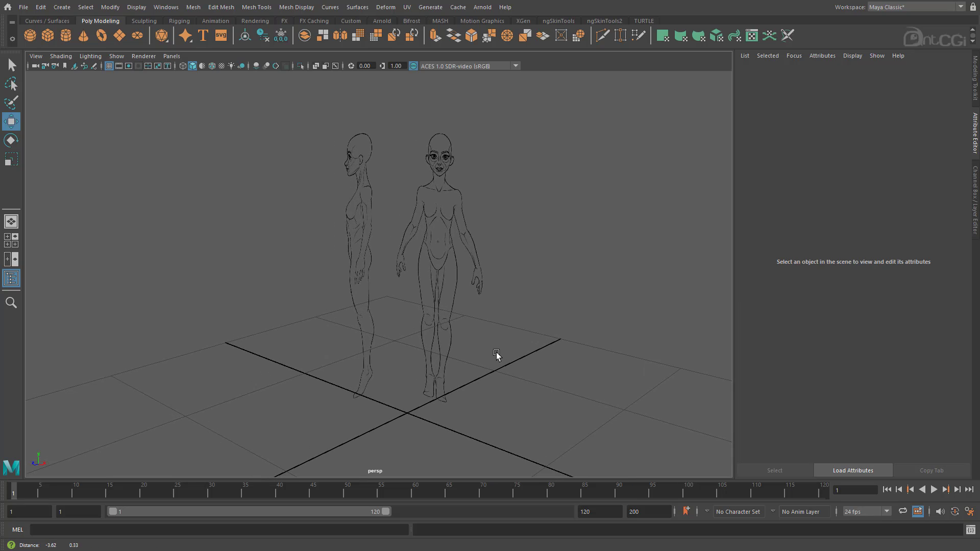
pyautogui.moveTo(247, 132); pyautogui.dragTo(575, 180)
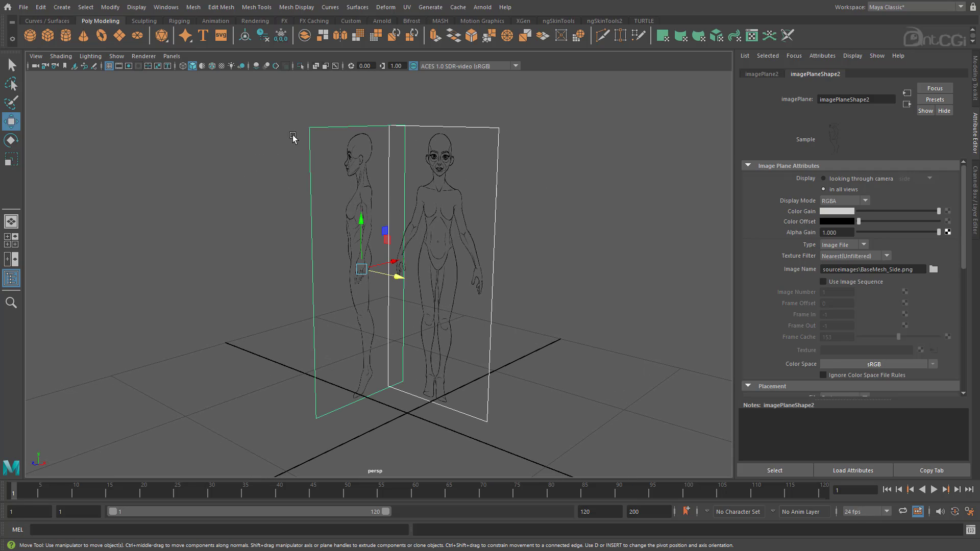
pyautogui.click(240, 136)
# Enable drawing overrides on the front image plane's shape and change its display type so the plane cannot be selected.
pyautogui.click(455, 160)
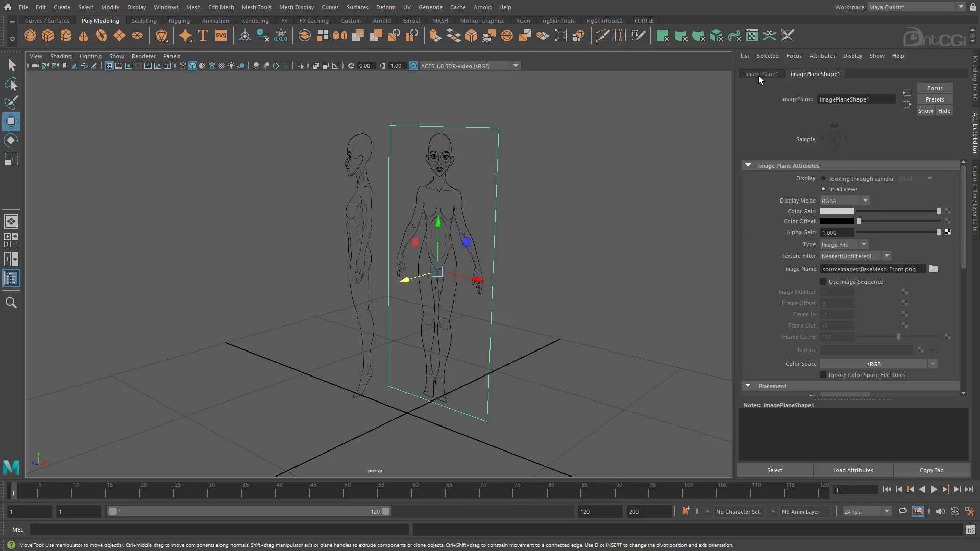
pyautogui.scroll(-10, 751, 255)
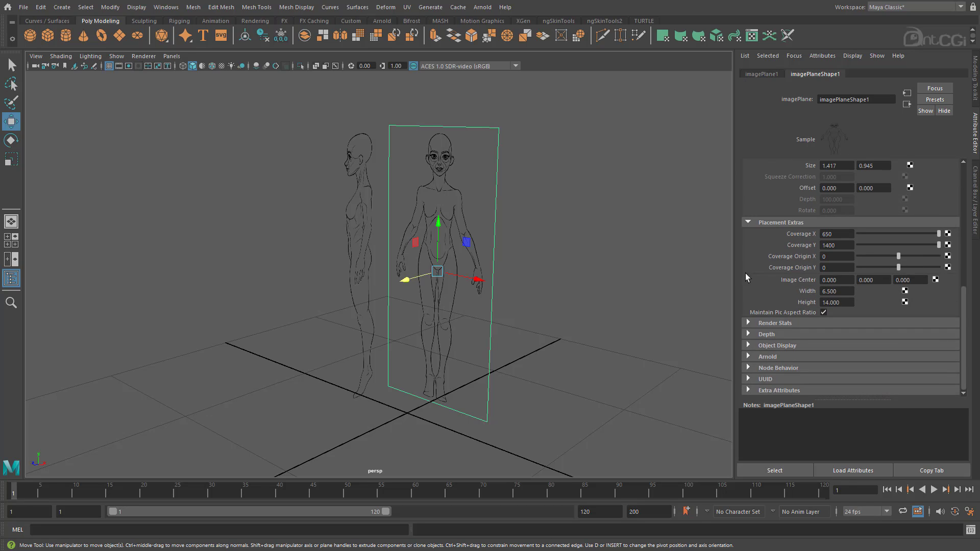
pyautogui.click(770, 323)
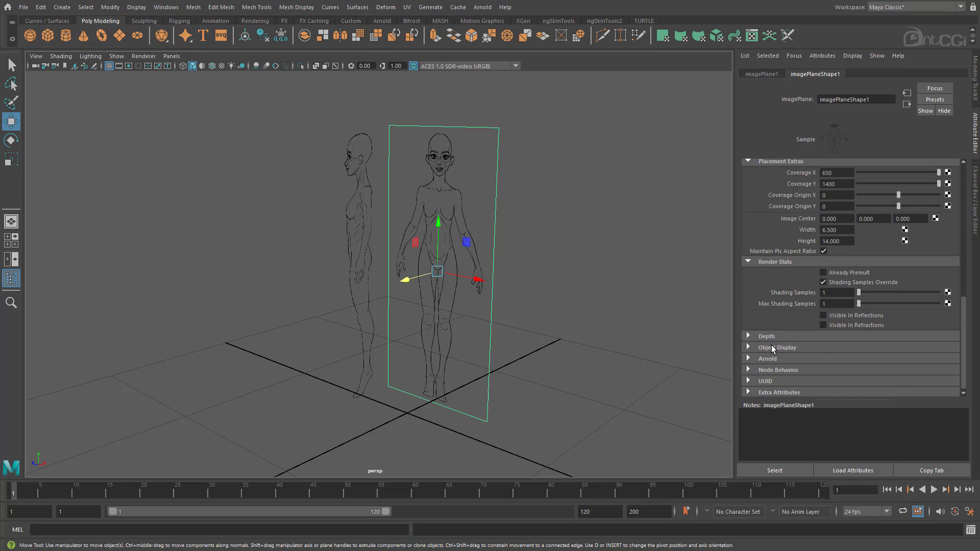
pyautogui.click(770, 345)
pyautogui.scroll(-1, 772, 345)
pyautogui.click(772, 347)
pyautogui.scroll(-4, 777, 341)
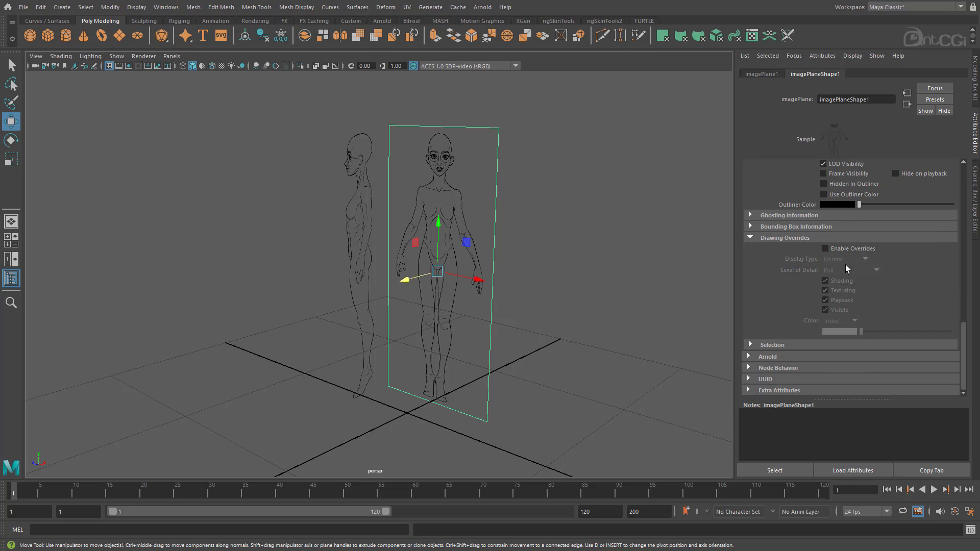
pyautogui.click(853, 249)
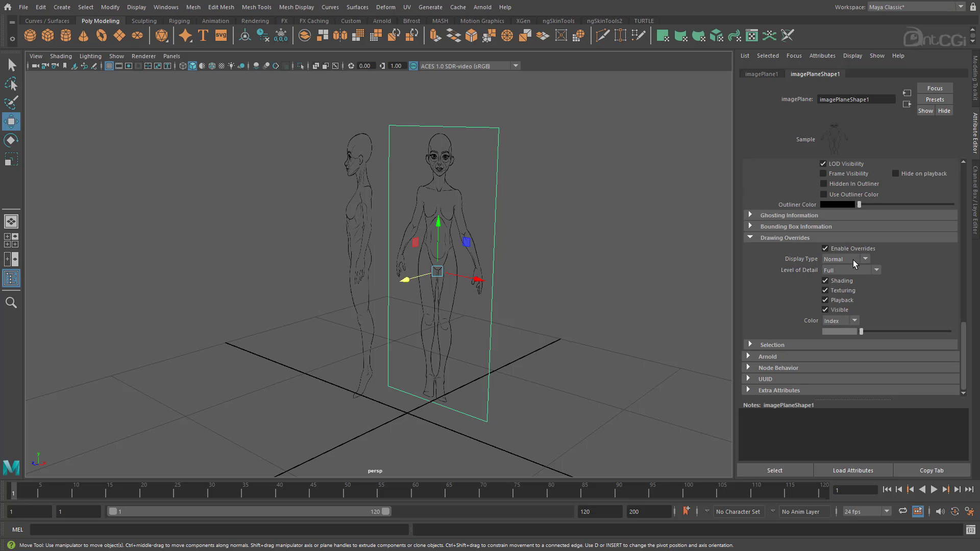
pyautogui.click(853, 260)
pyautogui.click(849, 291)
pyautogui.click(546, 190)
# Enable drawing overrides on the side image plane's shape and give it the same non-selectable display type.
pyautogui.click(856, 259)
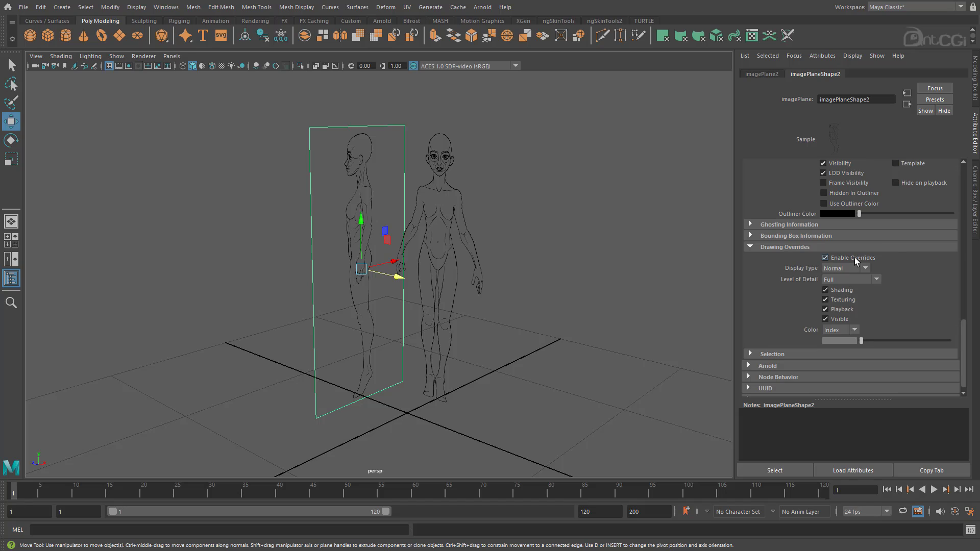
pyautogui.click(858, 267)
pyautogui.click(848, 300)
pyautogui.click(552, 215)
# Test with several selection boxes, from two viewing angles, whether the front and side image planes can still be selected.
pyautogui.moveTo(245, 109); pyautogui.dragTo(507, 182)
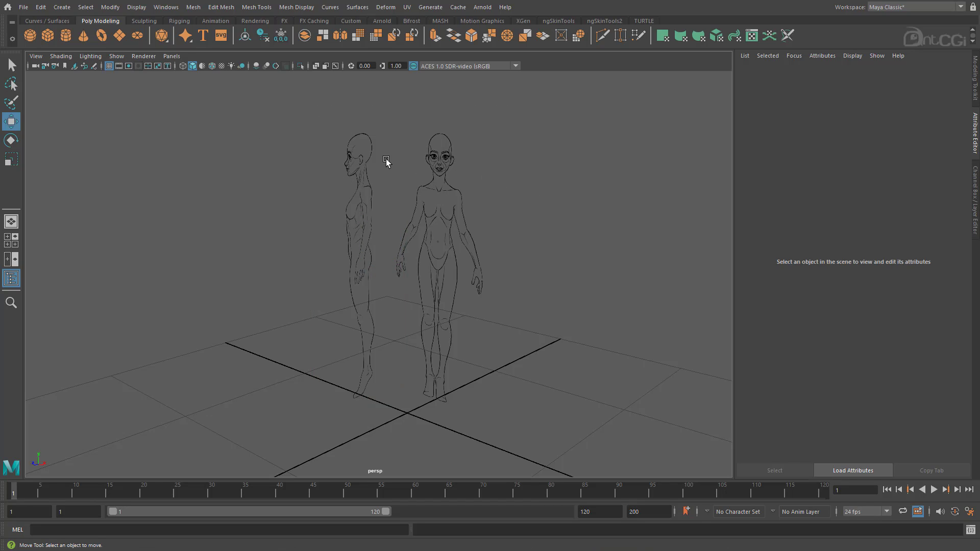
pyautogui.moveTo(260, 143); pyautogui.dragTo(586, 194)
pyautogui.moveTo(260, 155); pyautogui.dragTo(537, 203)
pyautogui.moveTo(229, 147); pyautogui.dragTo(570, 201)
pyautogui.keyDown('alt'); pyautogui.moveTo(485, 318); pyautogui.dragTo(512, 325); pyautogui.keyUp('alt')
pyautogui.moveTo(267, 179); pyautogui.dragTo(661, 404)
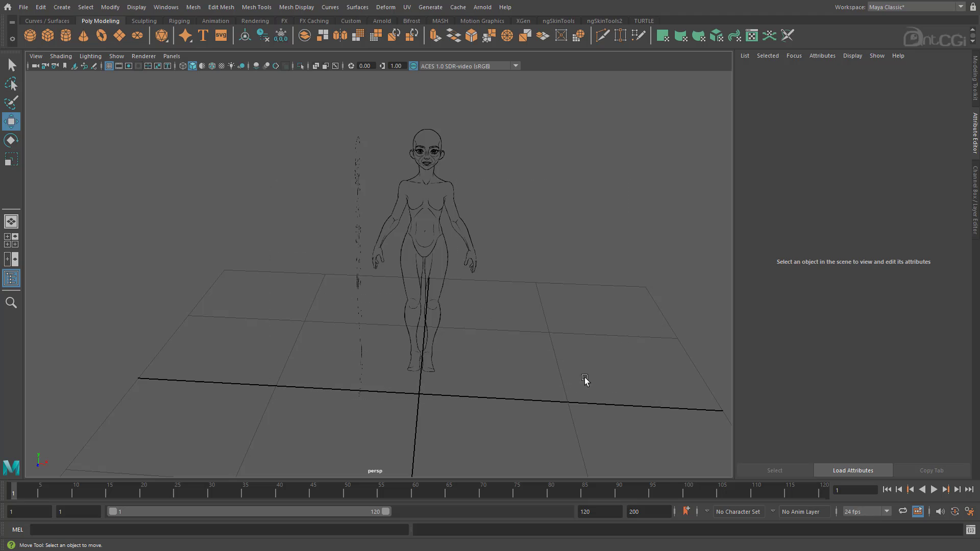
# Bring up the Outliner beside the reference figures and shrink its window to a narrower size.
pyautogui.keyDown('alt'); pyautogui.moveTo(576, 380); pyautogui.dragTo(529, 363); pyautogui.keyUp('alt')
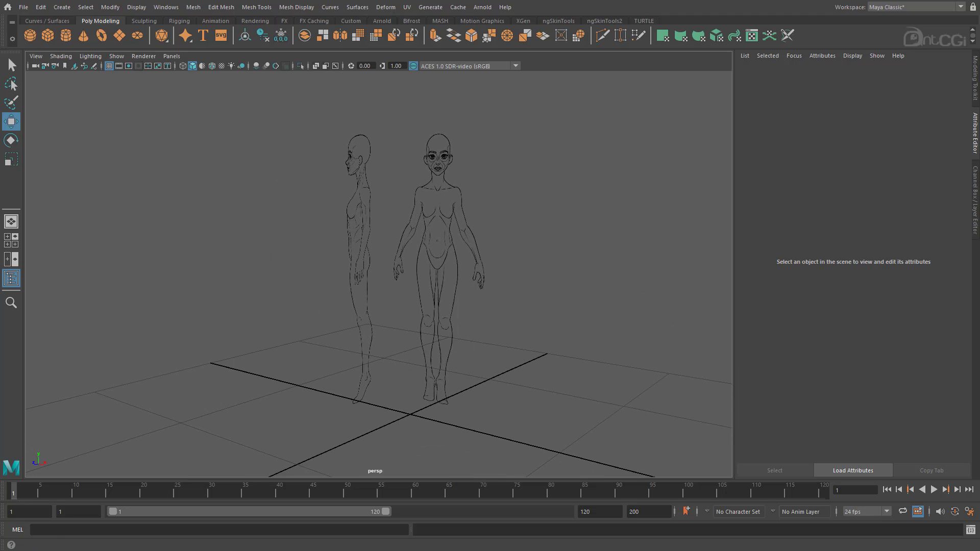
pyautogui.moveTo(122, 102); pyautogui.dragTo(81, 88)
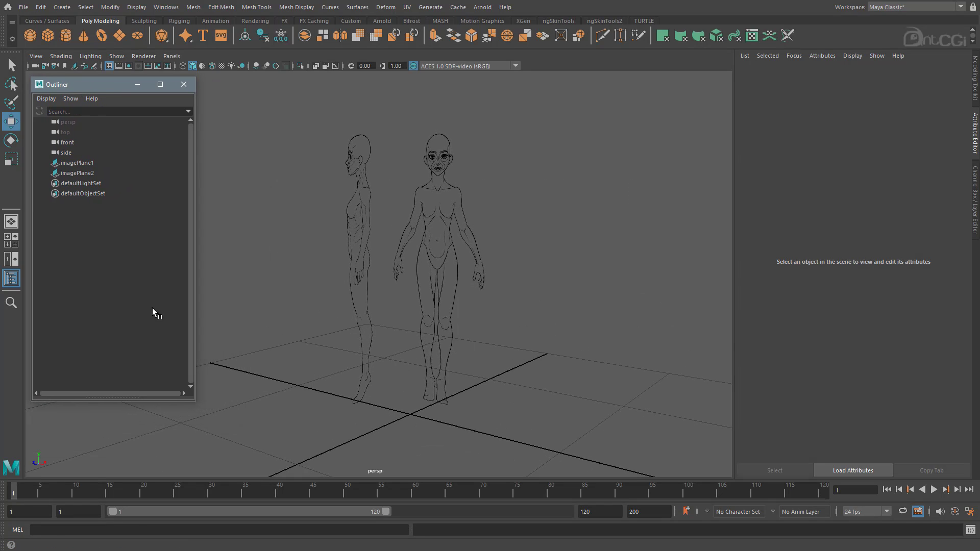
pyautogui.moveTo(195, 401); pyautogui.dragTo(167, 383)
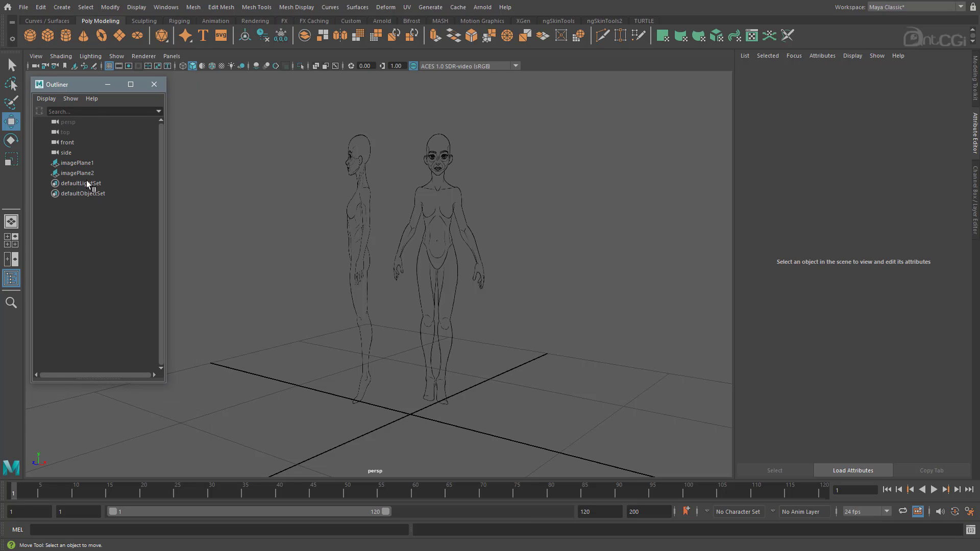
# Check from the Outliner whether the front and side image planes can each still be selected, and clear the selection.
pyautogui.click(83, 162)
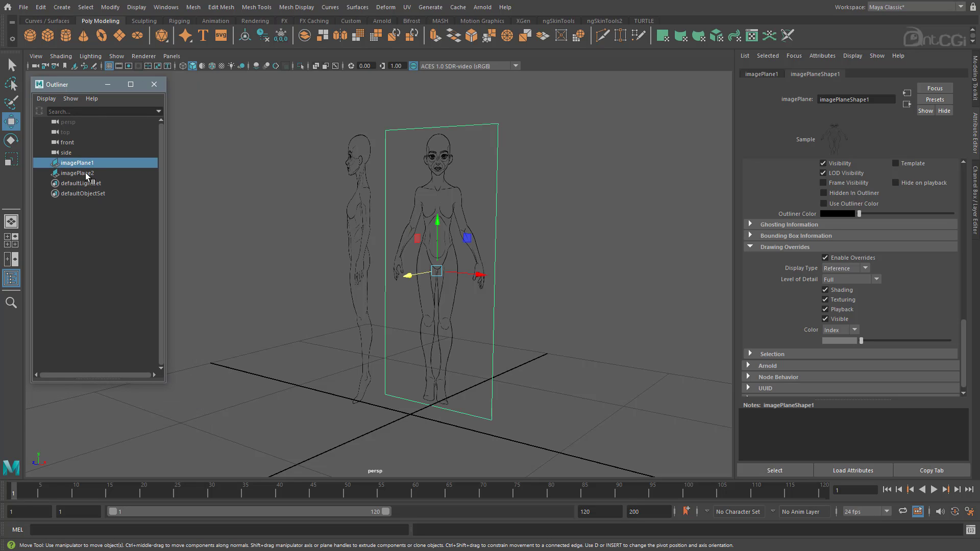
pyautogui.click(86, 174)
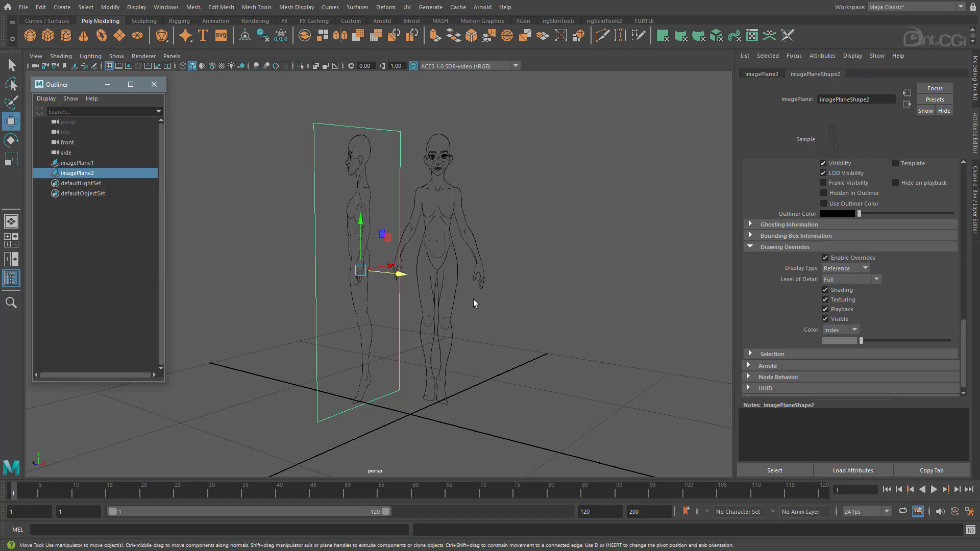
pyautogui.keyDown('alt'); pyautogui.moveTo(473, 299); pyautogui.dragTo(466, 304); pyautogui.keyUp('alt')
pyautogui.scroll(-1, 502, 305)
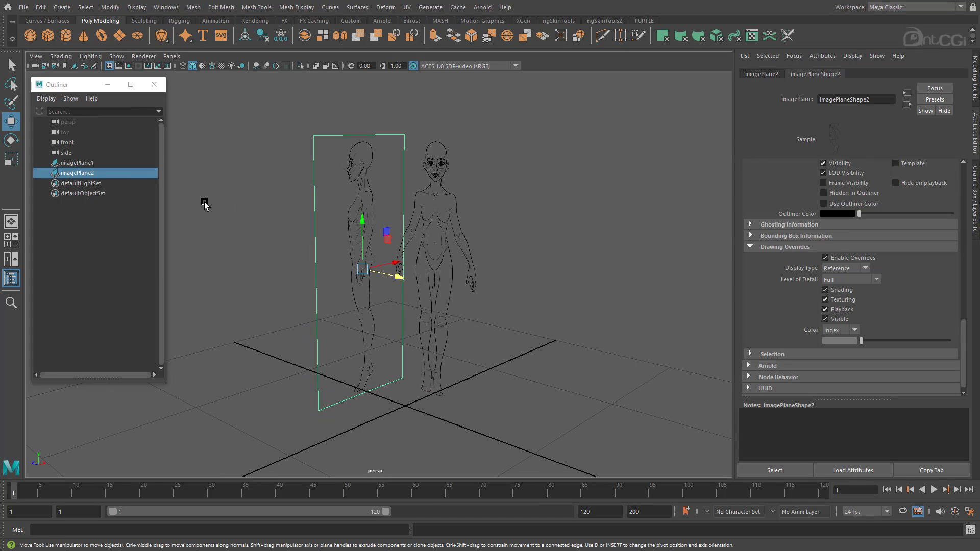
pyautogui.click(567, 173)
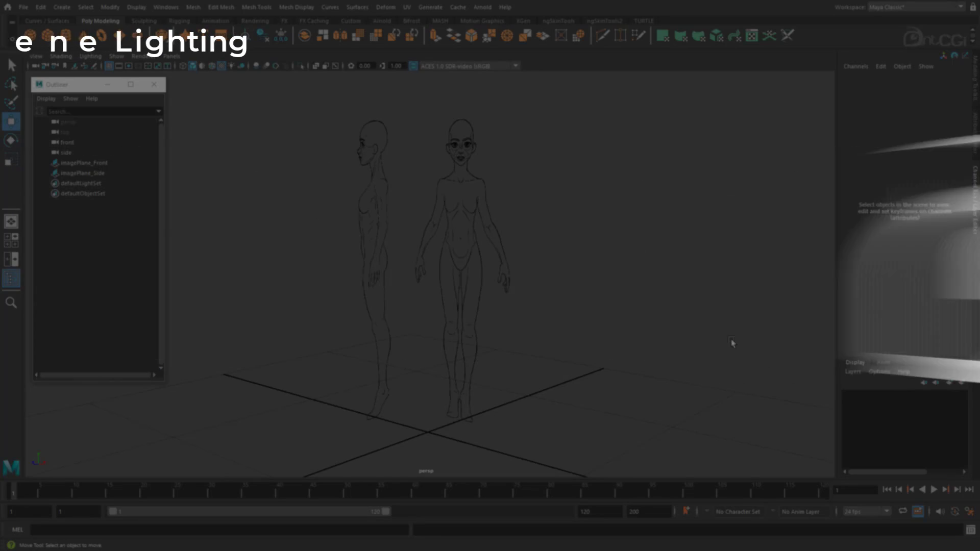
# Select imagePlane_Front and imagePlane_Side in turn from the Outliner, clear the selection and inspect the scene from a higher angle.
pyautogui.keyDown('alt'); pyautogui.moveTo(593, 268); pyautogui.dragTo(592, 272); pyautogui.keyUp('alt')
pyautogui.click(114, 163)
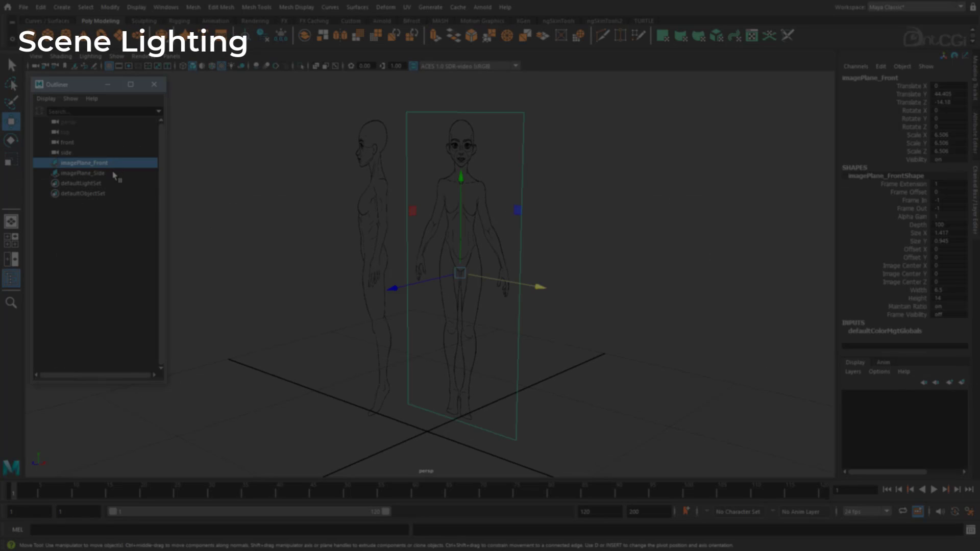
pyautogui.click(116, 174)
pyautogui.click(113, 164)
pyautogui.click(707, 231)
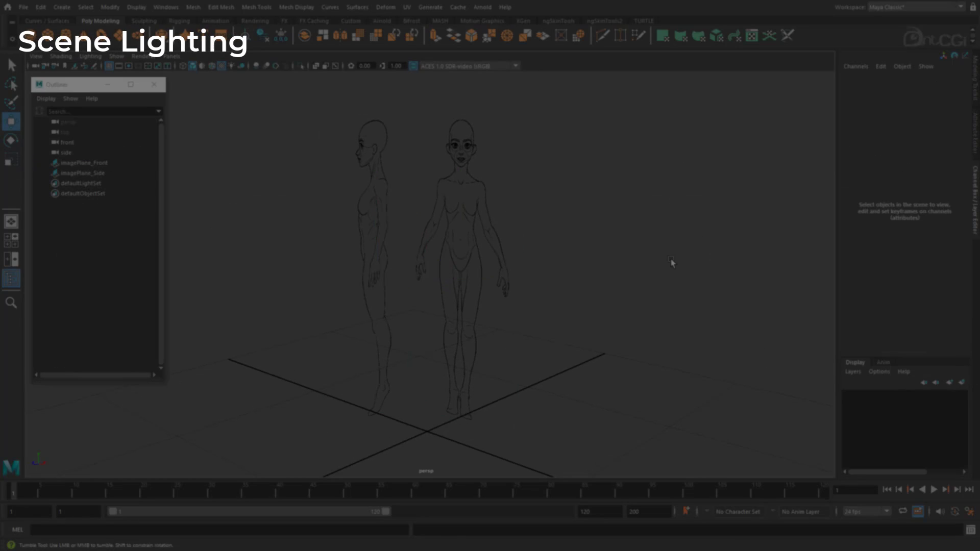
pyautogui.keyDown('alt'); pyautogui.moveTo(672, 262); pyautogui.dragTo(689, 276); pyautogui.keyUp('alt')
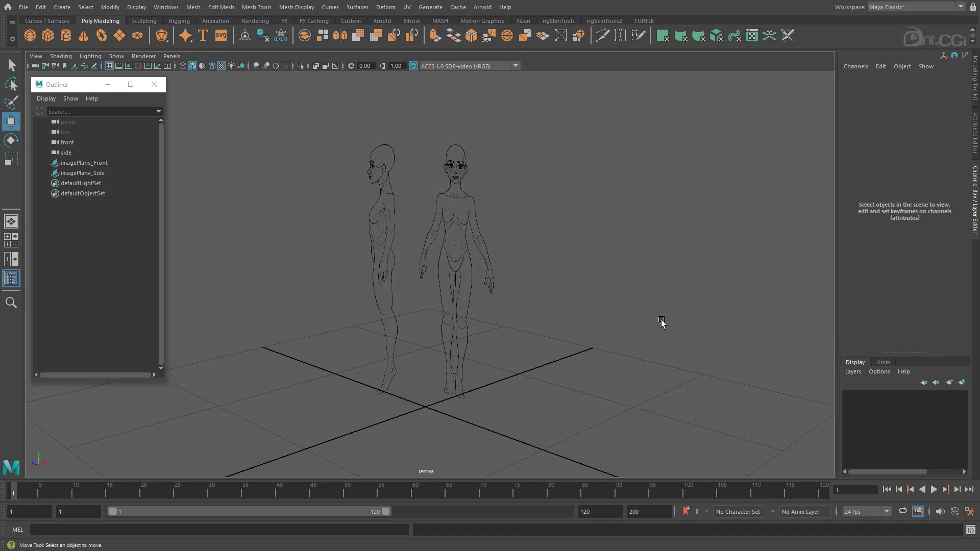
pyautogui.moveTo(573, 294)
pyautogui.keyDown('alt'); pyautogui.mouseDown()
pyautogui.moveTo(566, 306)
pyautogui.moveTo(571, 291)
pyautogui.moveTo(555, 302)
pyautogui.moveTo(570, 304)
pyautogui.mouseUp(); pyautogui.keyUp('alt')
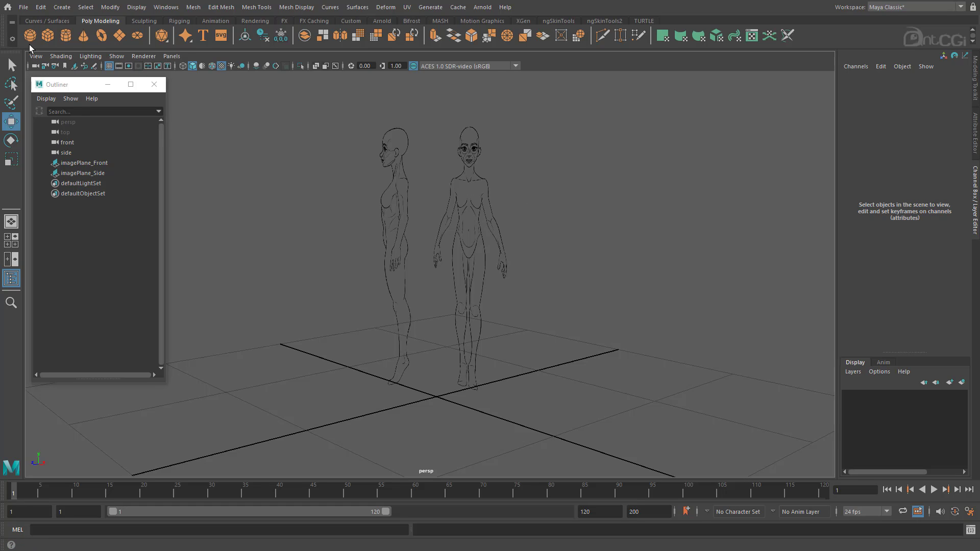
pyautogui.click(62, 7)
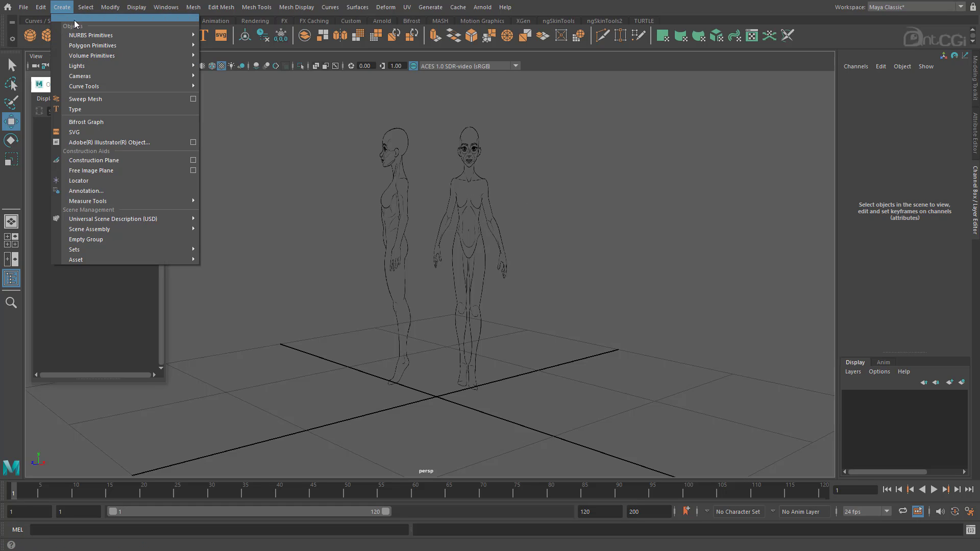
pyautogui.moveTo(130, 45)
pyautogui.click(259, 8)
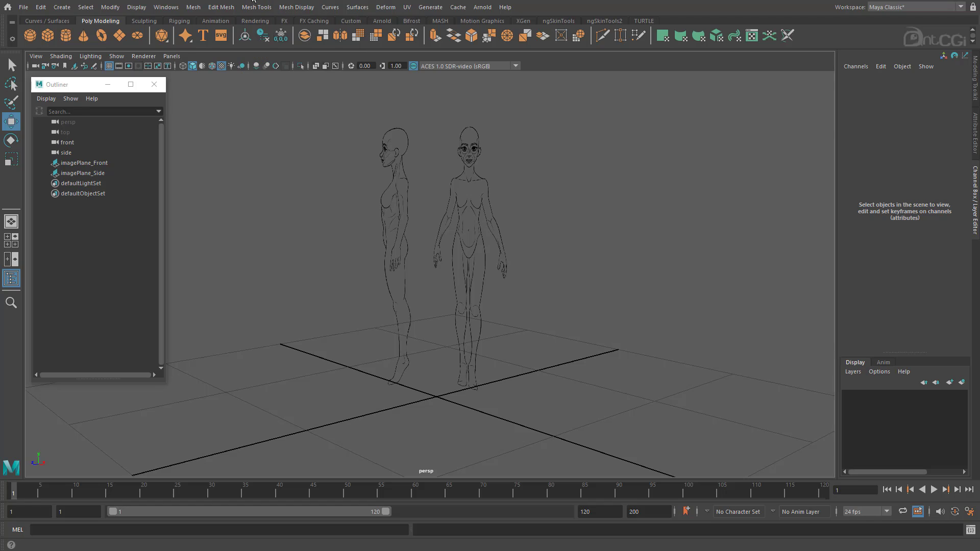
# Create a polygon sphere at the origin, scale it uniformly to about 15.2 and raise it above the grid as a lighting test object.
pyautogui.click(28, 36)
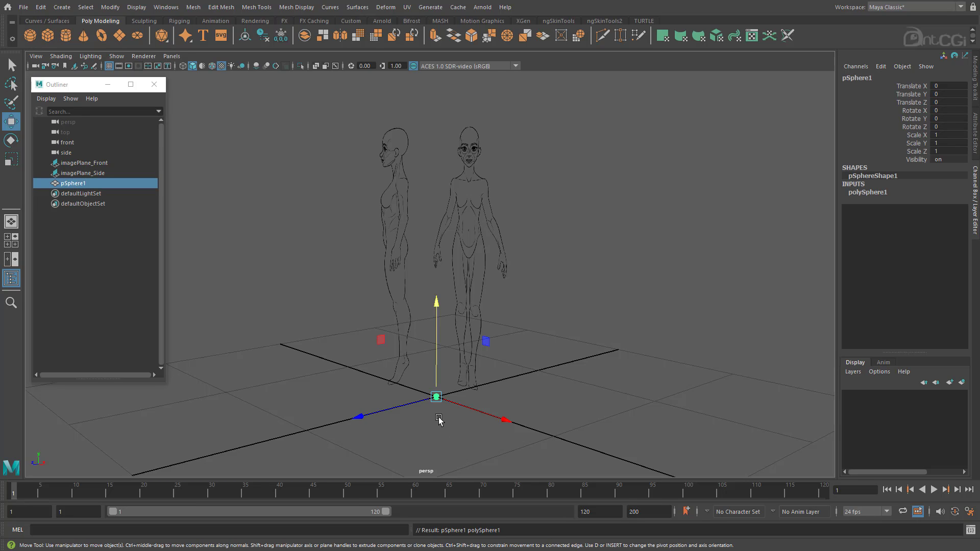
pyautogui.press('r')
pyautogui.moveTo(436, 397); pyautogui.dragTo(512, 405)
pyautogui.press('w')
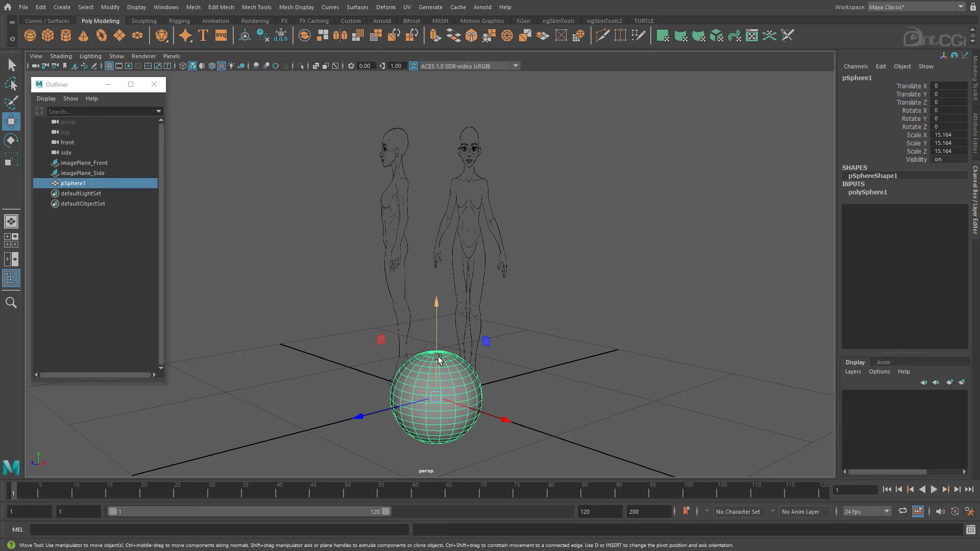
pyautogui.moveTo(438, 356)
pyautogui.mouseDown()
pyautogui.moveTo(436, 290)
pyautogui.moveTo(442, 361)
pyautogui.moveTo(512, 363)
pyautogui.moveTo(453, 359)
pyautogui.mouseUp()
pyautogui.click(648, 283)
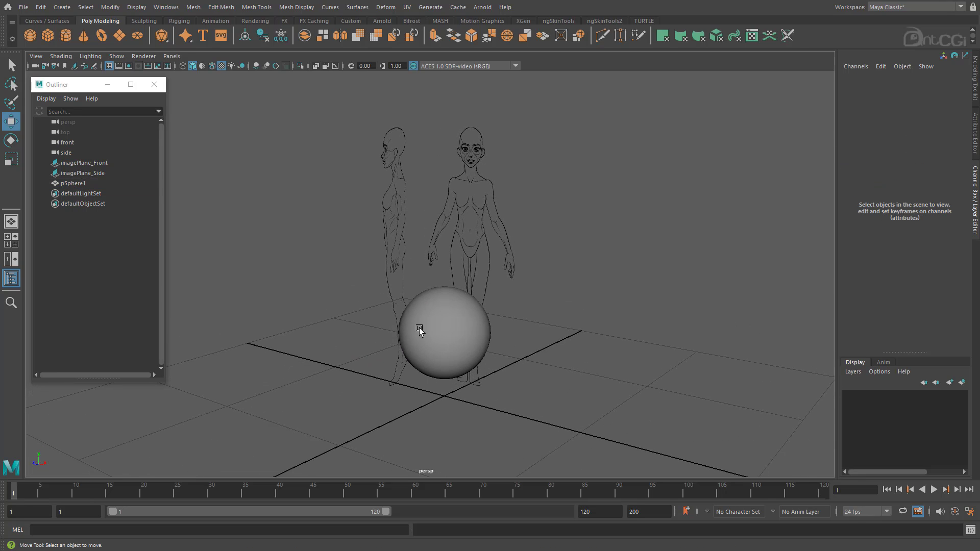
pyautogui.moveTo(419, 329)
pyautogui.keyDown('alt'); pyautogui.mouseDown()
pyautogui.moveTo(378, 335)
pyautogui.moveTo(403, 330)
pyautogui.mouseUp(); pyautogui.keyUp('alt')
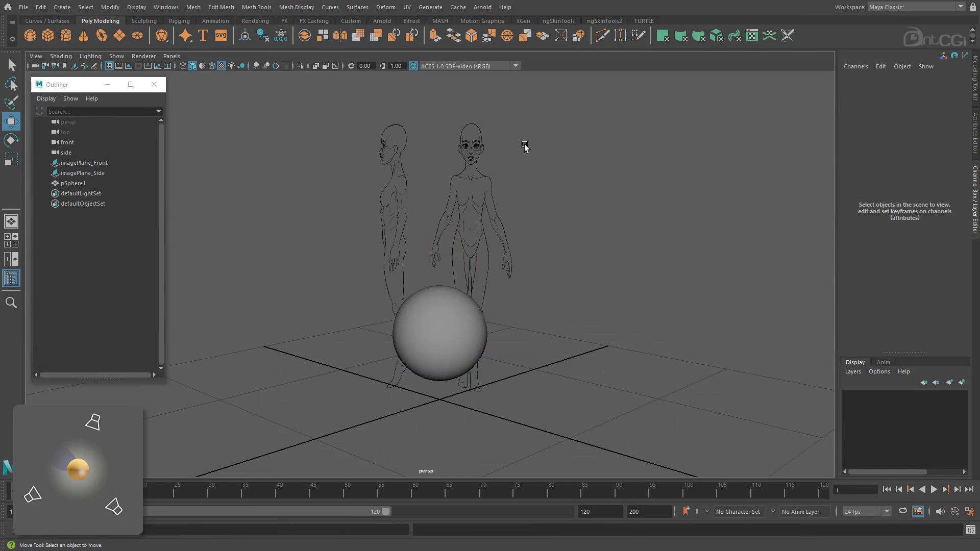
# Create a directional light, scale it uniformly to about 10.9 and move it to about X 35.6, Y 49.3.
pyautogui.press('space')
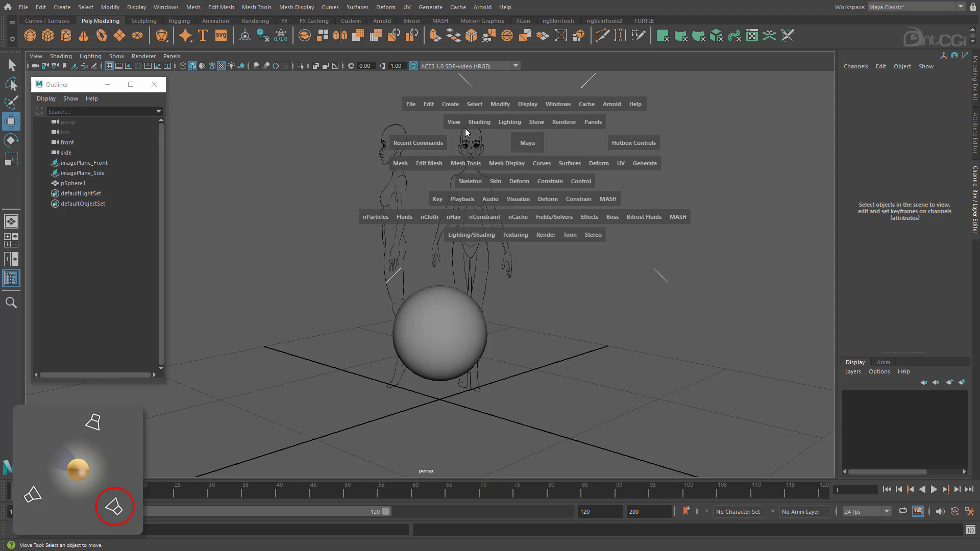
pyautogui.click(450, 104)
pyautogui.moveTo(478, 163)
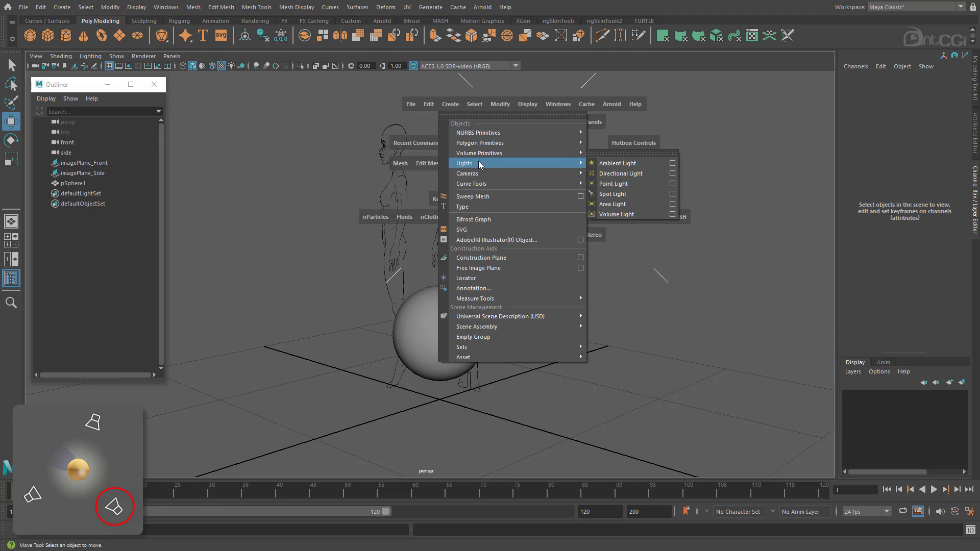
pyautogui.click(620, 174)
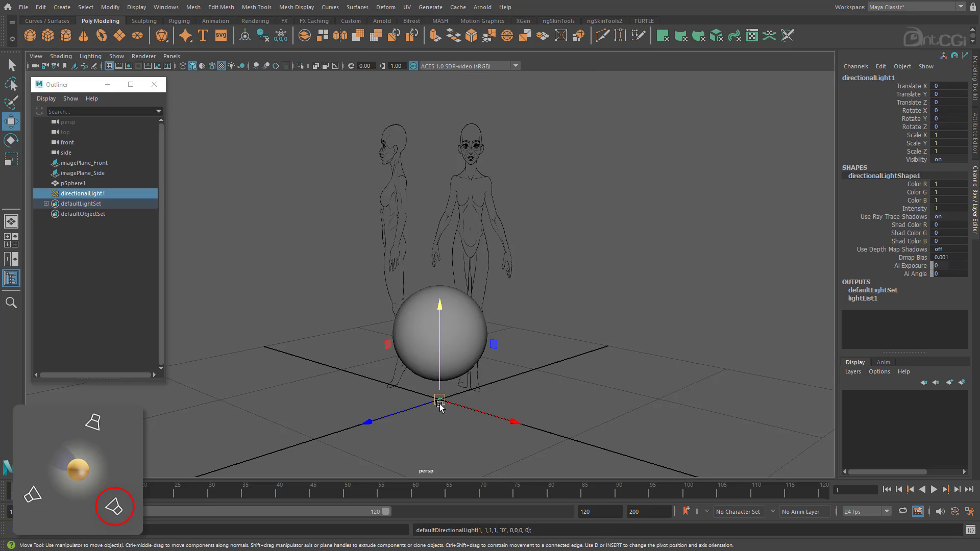
pyautogui.press('r')
pyautogui.moveTo(440, 402); pyautogui.dragTo(548, 267)
pyautogui.press('w')
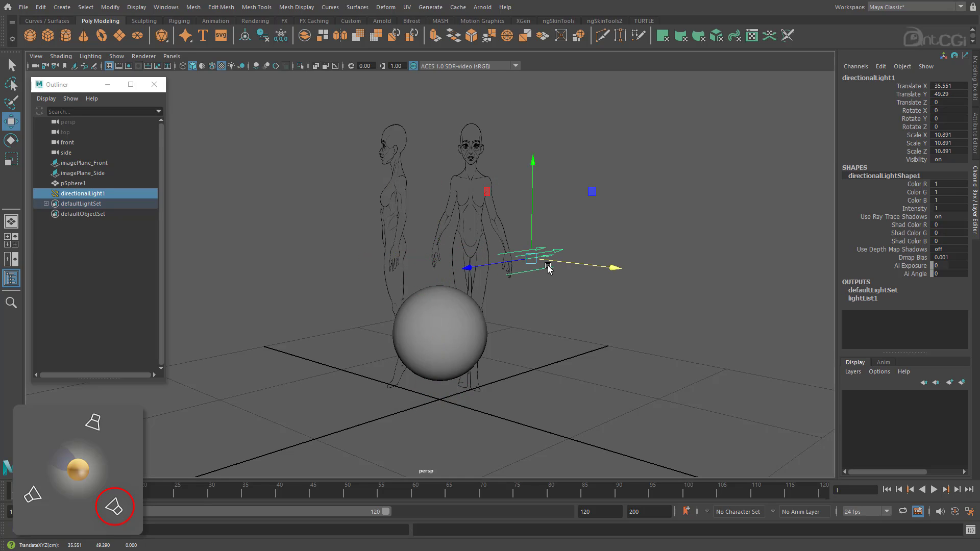
# Rotate the directional light to about -20.5, 67.8, 7.1 and light the viewport with all scene lights.
pyautogui.press('e')
pyautogui.moveTo(512, 289); pyautogui.dragTo(612, 245)
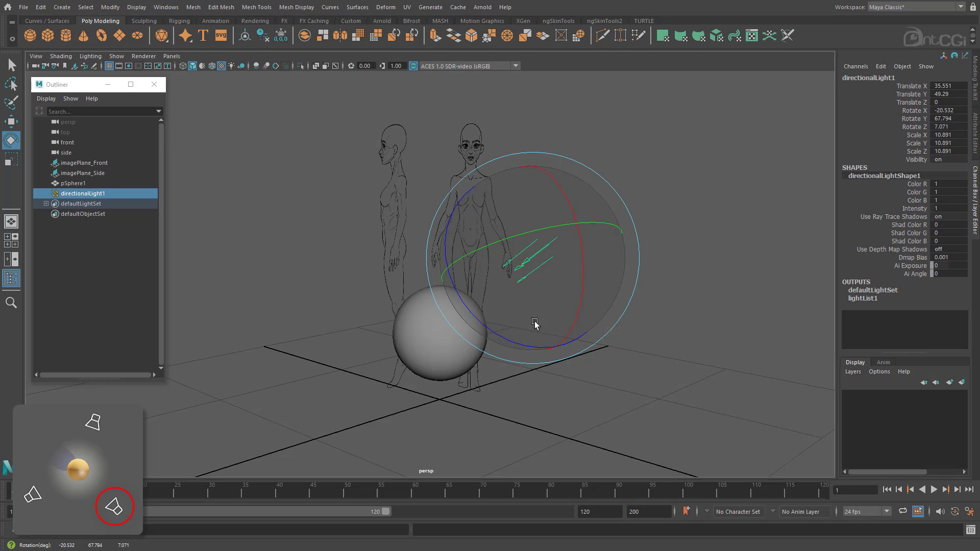
pyautogui.click(90, 57)
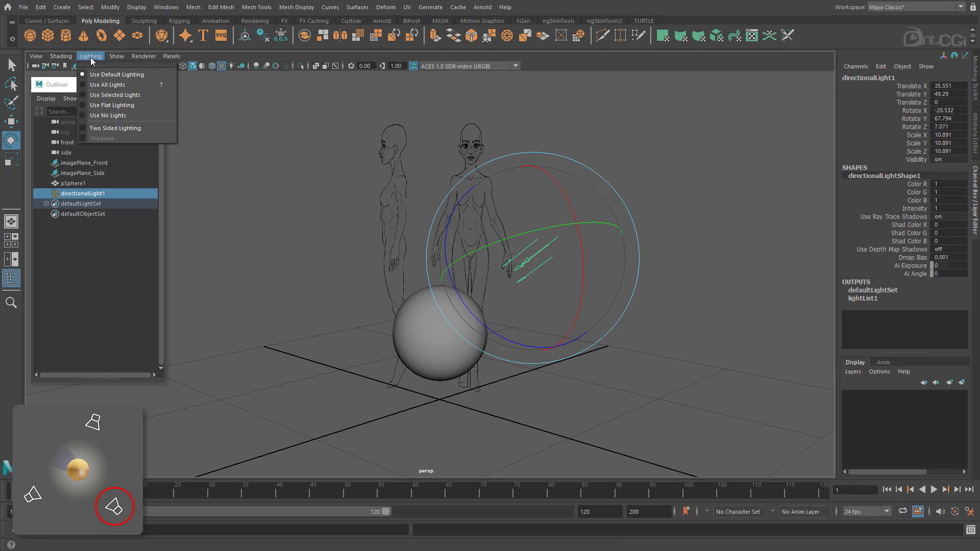
pyautogui.click(128, 85)
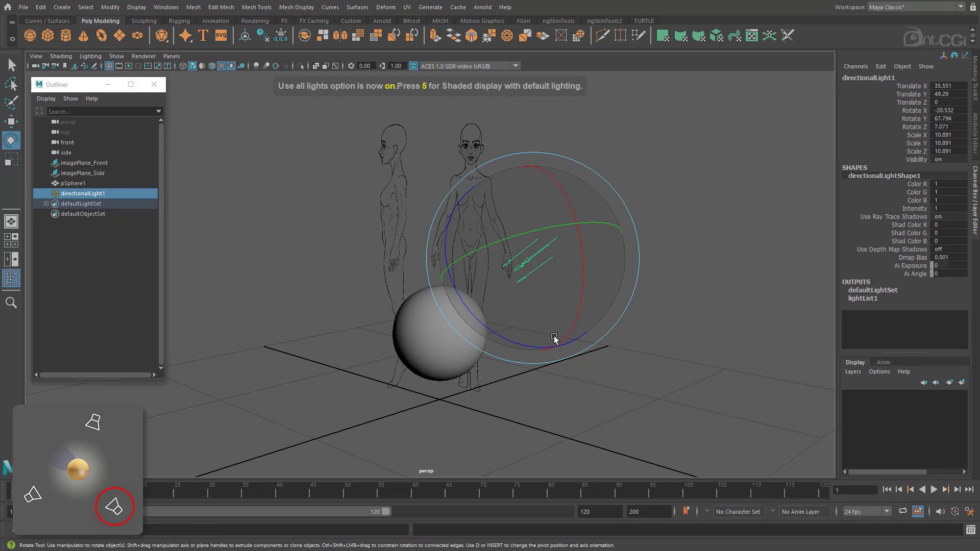
# Refine the directional light's aim at the sphere and move it to about X 40.7, Y 52, Z -5.6.
pyautogui.moveTo(541, 263)
pyautogui.mouseDown()
pyautogui.moveTo(580, 263)
pyautogui.moveTo(525, 256)
pyautogui.moveTo(547, 269)
pyautogui.moveTo(541, 261)
pyautogui.mouseUp()
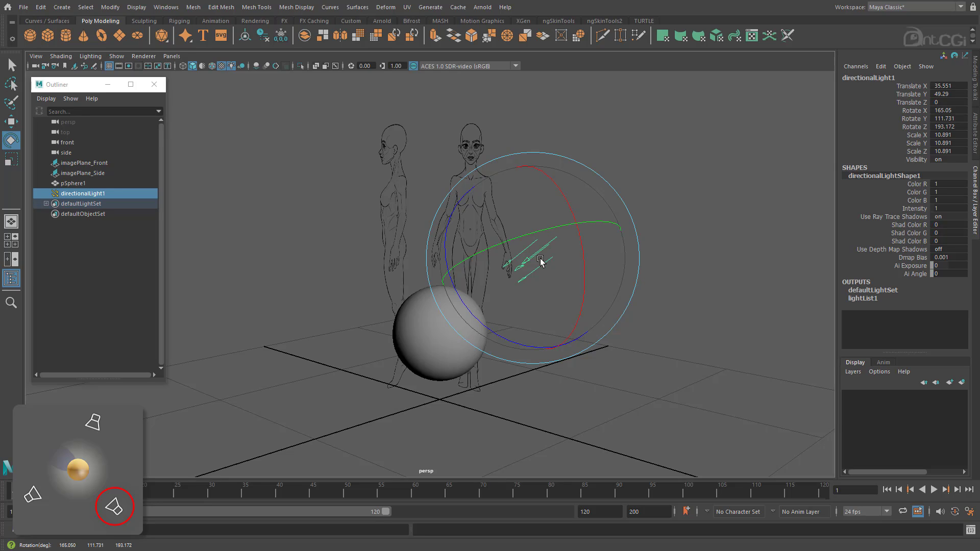
pyautogui.press('w')
pyautogui.moveTo(532, 259); pyautogui.dragTo(566, 271)
pyautogui.press('e')
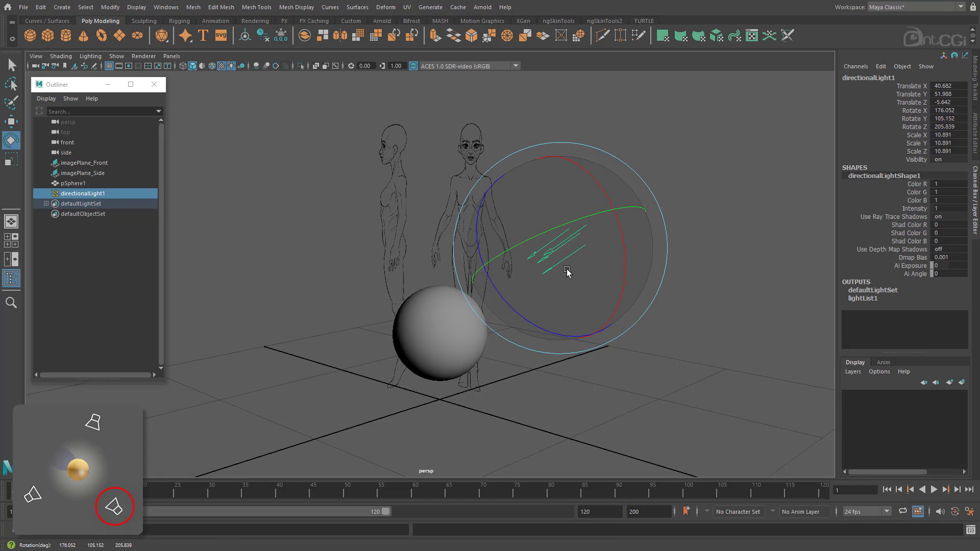
# Rename the directional light as Key_Light.
pyautogui.click(891, 80)
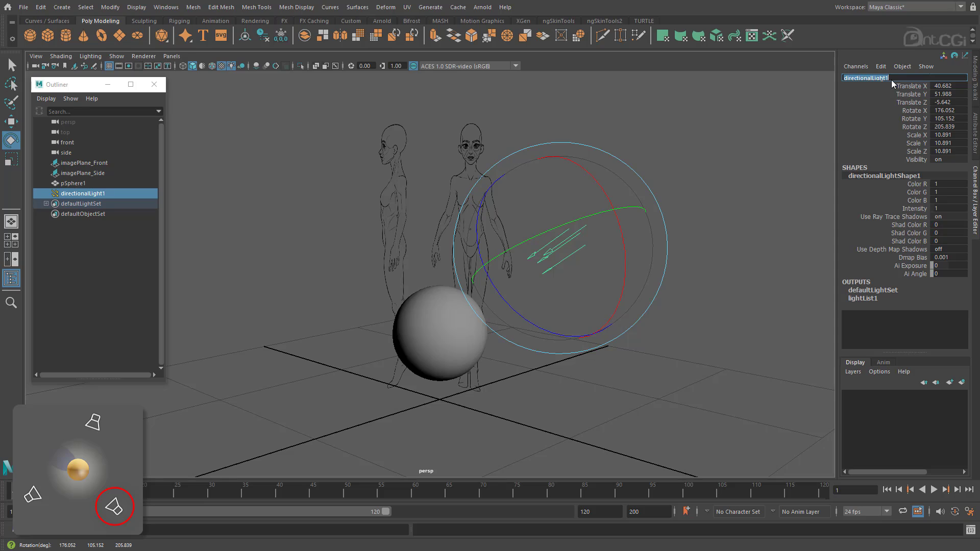
pyautogui.write('Key_Light')
pyautogui.press('Return')
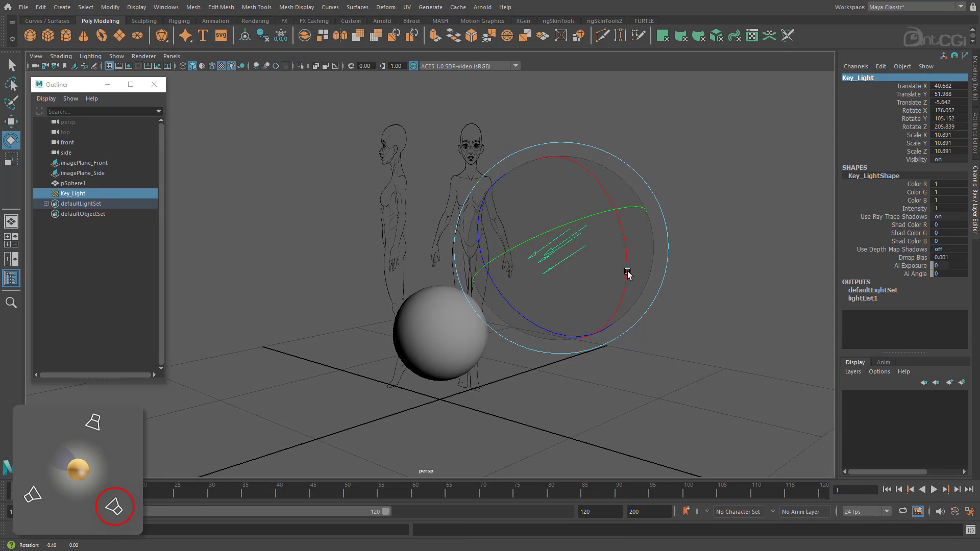
# Move Key_Light in front of the sphere to about X 49.6, Y 43, Z 30.3, and clear the selection.
pyautogui.keyDown('alt'); pyautogui.moveTo(627, 272); pyautogui.dragTo(636, 280); pyautogui.keyUp('alt')
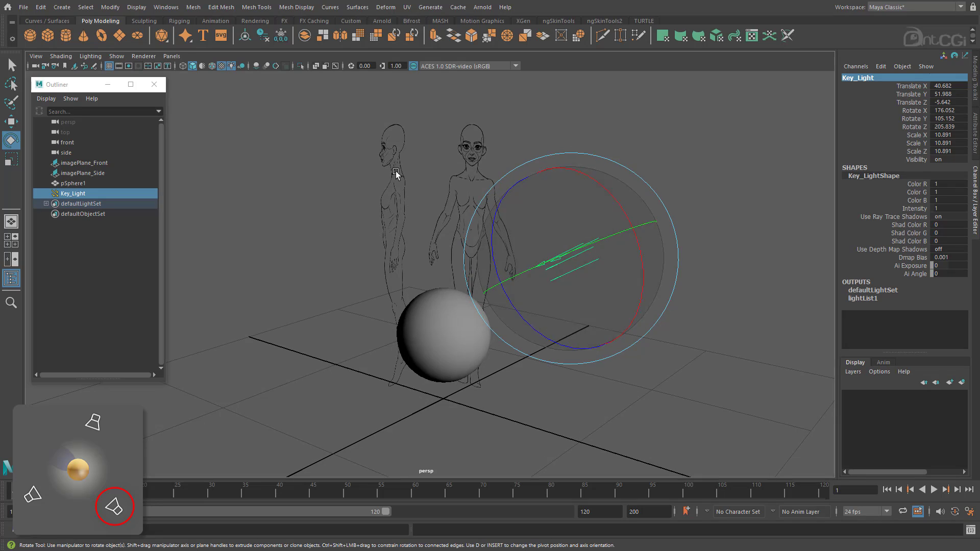
pyautogui.click(534, 107)
pyautogui.click(574, 257)
pyautogui.scroll(-1, 630, 359)
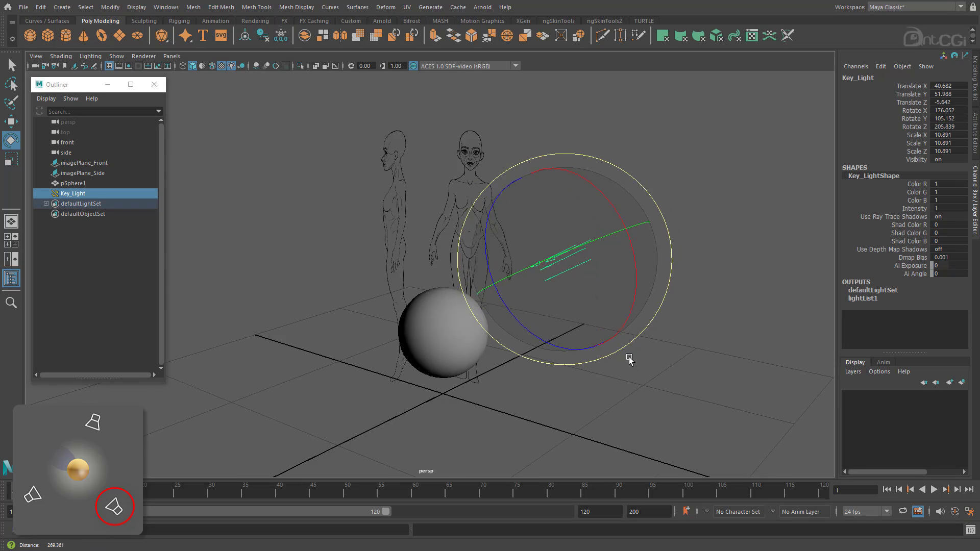
pyautogui.keyDown('alt'); pyautogui.moveTo(630, 358); pyautogui.dragTo(481, 339, button='right'); pyautogui.keyUp('alt')
pyautogui.keyDown('alt'); pyautogui.moveTo(482, 340); pyautogui.dragTo(425, 380); pyautogui.keyUp('alt')
pyautogui.press('w')
pyautogui.keyDown('alt'); pyautogui.moveTo(485, 406); pyautogui.dragTo(588, 426); pyautogui.keyUp('alt')
pyautogui.moveTo(529, 269); pyautogui.dragTo(551, 341)
pyautogui.keyDown('alt'); pyautogui.moveTo(471, 360); pyautogui.dragTo(442, 293); pyautogui.keyUp('alt')
pyautogui.keyDown('alt'); pyautogui.moveTo(442, 293); pyautogui.dragTo(580, 312, button='right'); pyautogui.keyUp('alt')
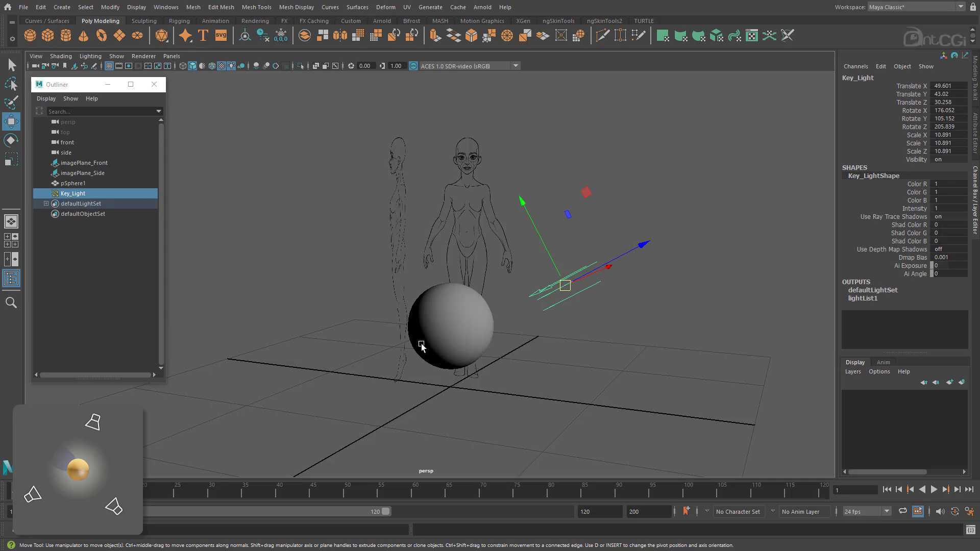
pyautogui.click(341, 210)
# Create a point light and rename it Fill_Light.
pyautogui.press('space')
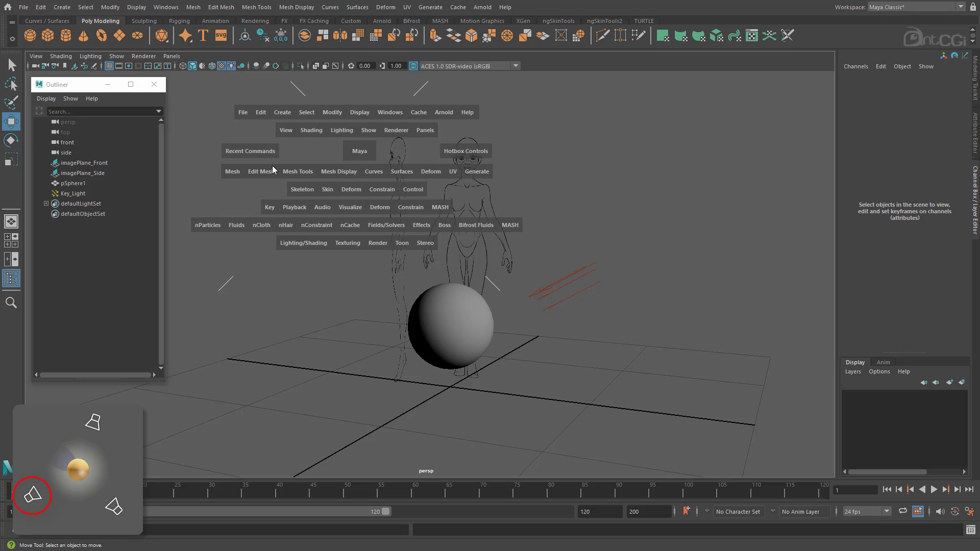
pyautogui.click(283, 112)
pyautogui.moveTo(346, 170)
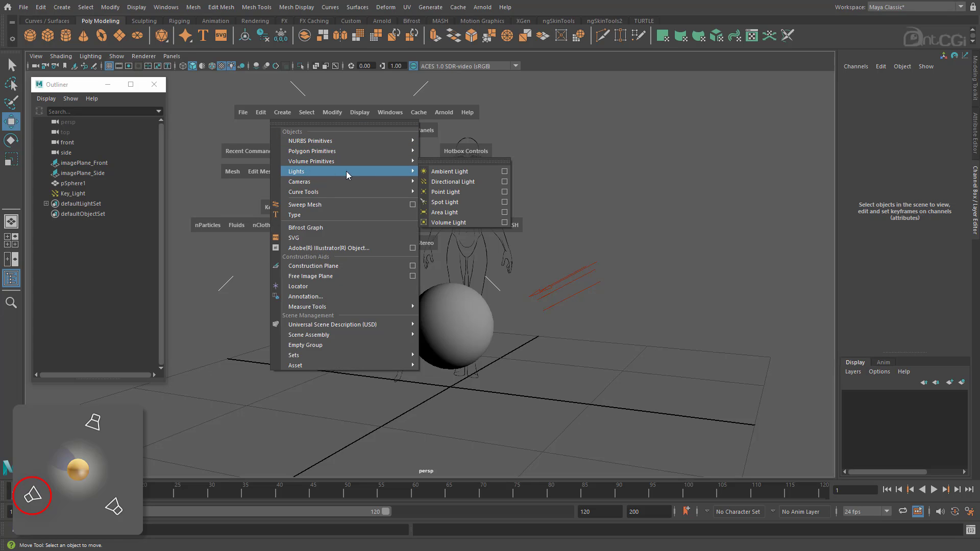
pyautogui.click(451, 193)
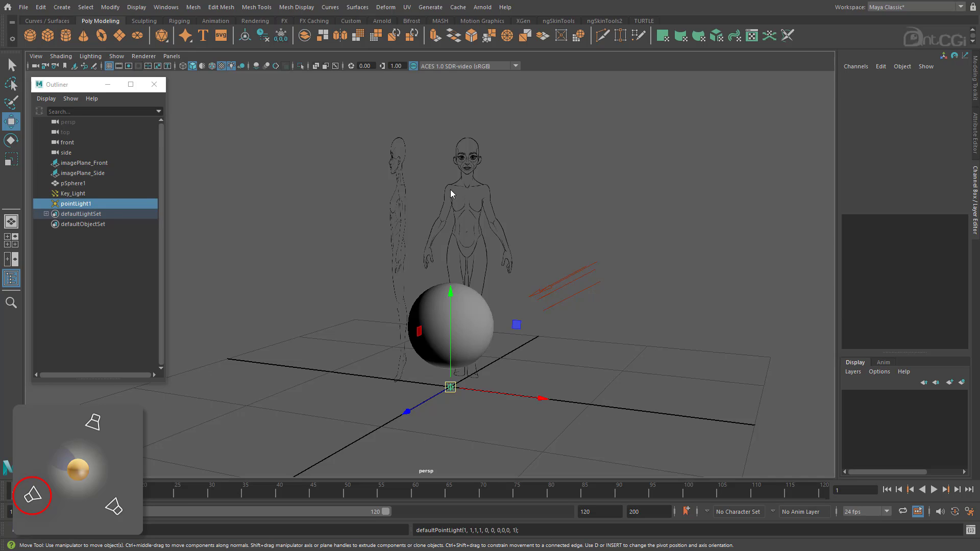
pyautogui.doubleClick(876, 78)
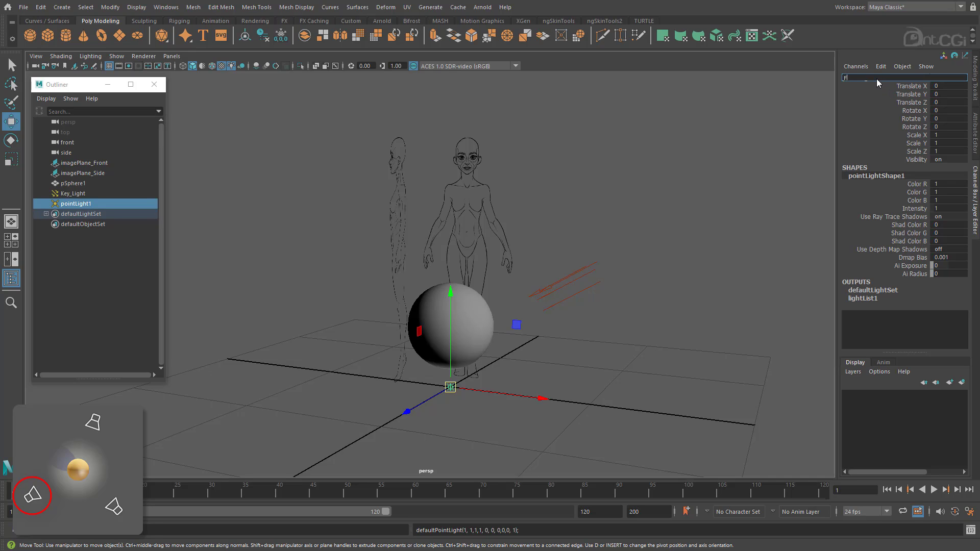
pyautogui.write('Fill_Light')
pyautogui.press('Return')
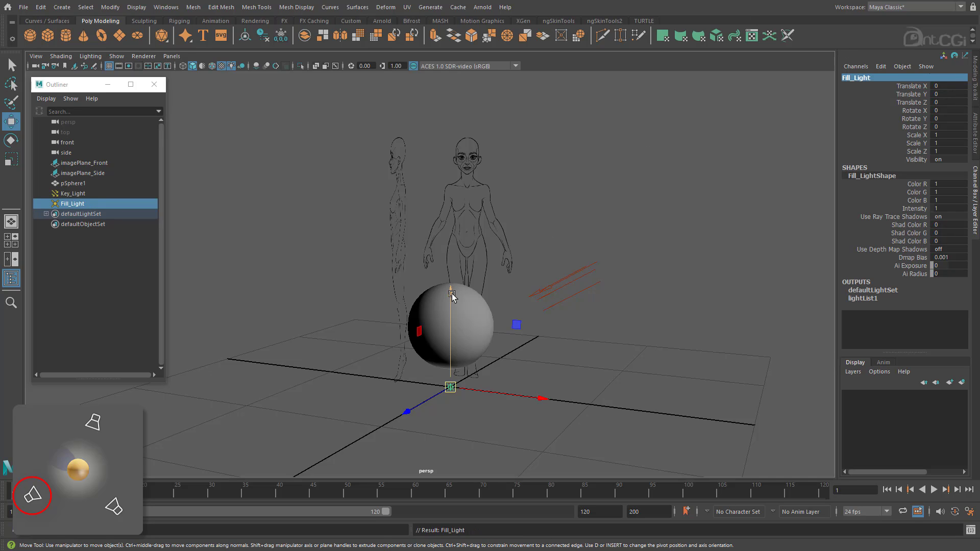
# Move Fill_Light across from Key_Light to about X -109.3, Y -18, Z -0.5.
pyautogui.moveTo(452, 293); pyautogui.dragTo(451, 252)
pyautogui.moveTo(523, 354); pyautogui.dragTo(296, 334)
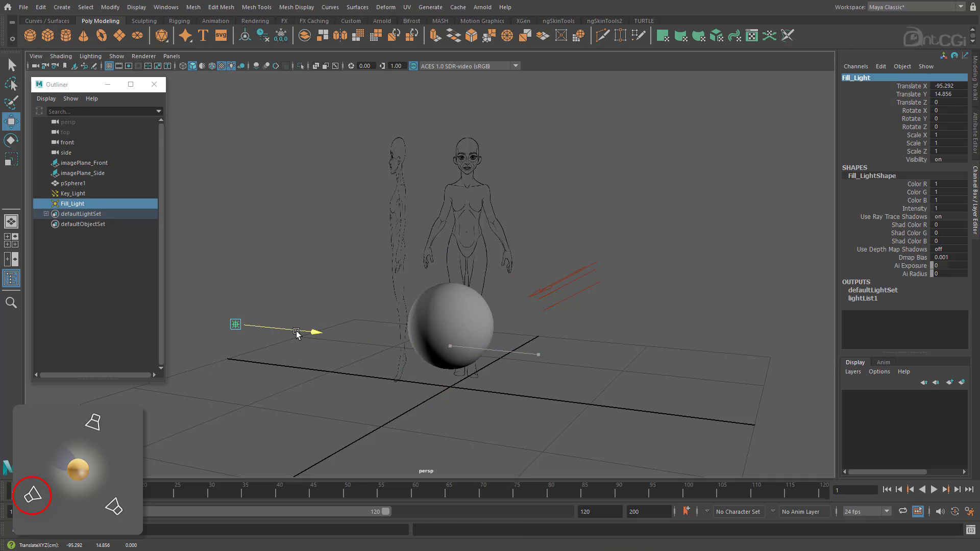
pyautogui.moveTo(233, 232); pyautogui.dragTo(216, 315)
pyautogui.moveTo(282, 412); pyautogui.dragTo(265, 406)
pyautogui.moveTo(196, 416)
pyautogui.mouseDown()
pyautogui.moveTo(163, 428)
pyautogui.moveTo(229, 398)
pyautogui.moveTo(209, 410)
pyautogui.mouseUp()
pyautogui.moveTo(272, 411)
pyautogui.mouseDown()
pyautogui.moveTo(250, 408)
pyautogui.moveTo(260, 409)
pyautogui.mouseUp()
pyautogui.moveTo(210, 305); pyautogui.dragTo(207, 302)
pyautogui.keyDown('alt'); pyautogui.moveTo(415, 343); pyautogui.dragTo(398, 399); pyautogui.keyUp('alt')
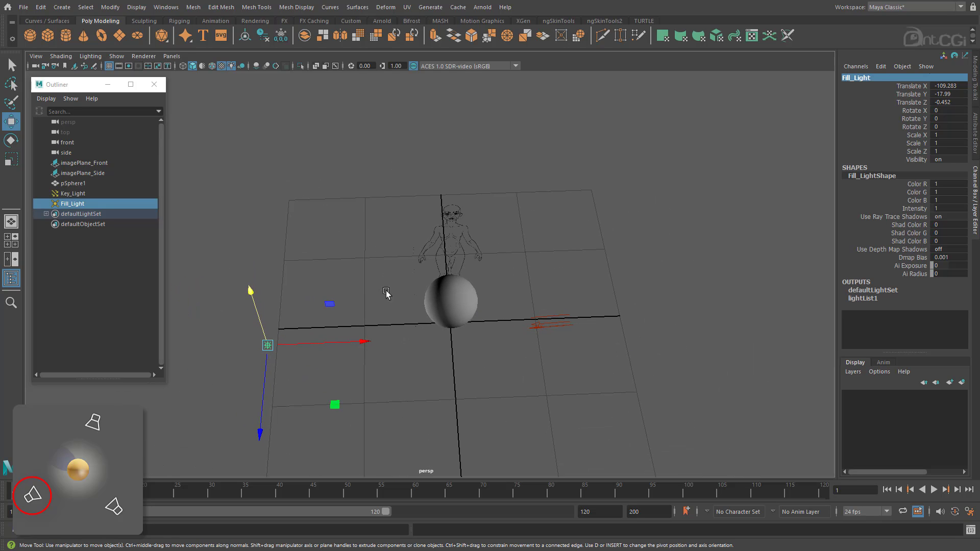
# Push Fill_Light farther out and behind the sphere to about X -147.1, Y -19.5, Z -45.5, and clear the selection.
pyautogui.moveTo(266, 392); pyautogui.dragTo(265, 327)
pyautogui.keyDown('alt'); pyautogui.moveTo(428, 379); pyautogui.dragTo(374, 328); pyautogui.keyUp('alt')
pyautogui.scroll(3, 374, 328)
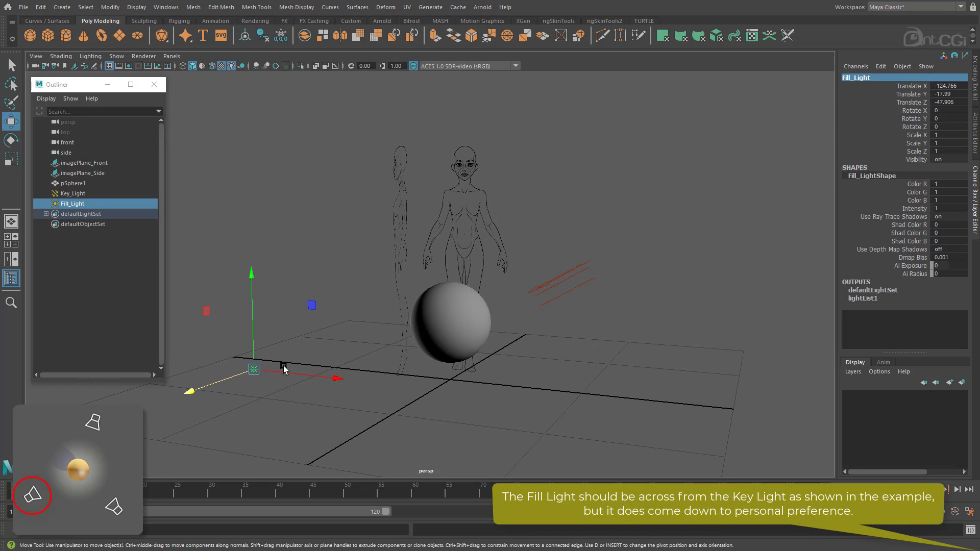
pyautogui.moveTo(280, 372); pyautogui.dragTo(242, 369)
pyautogui.moveTo(217, 335); pyautogui.dragTo(217, 337)
pyautogui.moveTo(207, 371); pyautogui.dragTo(202, 373)
pyautogui.moveTo(379, 378)
pyautogui.keyDown('alt'); pyautogui.mouseDown()
pyautogui.moveTo(400, 375)
pyautogui.moveTo(372, 377)
pyautogui.mouseUp(); pyautogui.keyUp('alt')
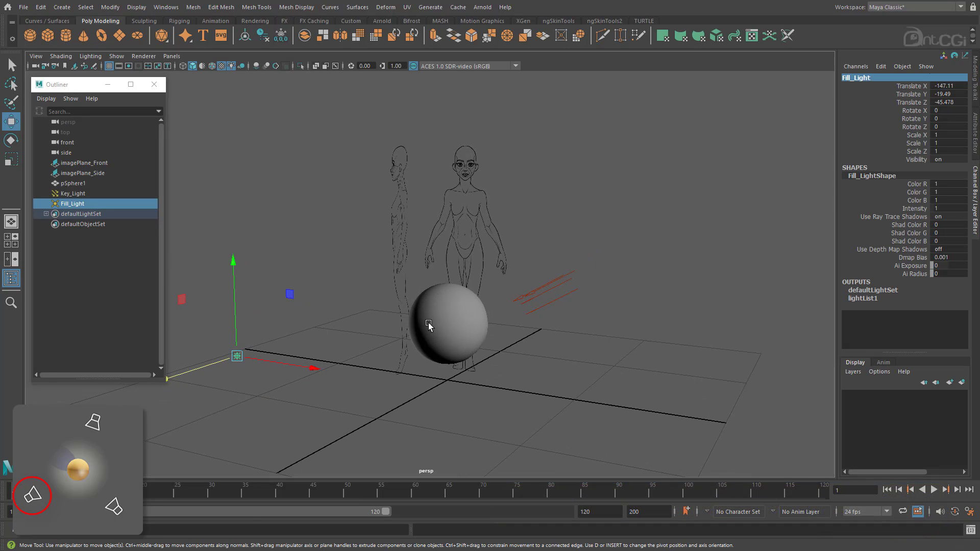
pyautogui.keyDown('alt'); pyautogui.moveTo(431, 379); pyautogui.dragTo(445, 342, button='middle'); pyautogui.keyUp('alt')
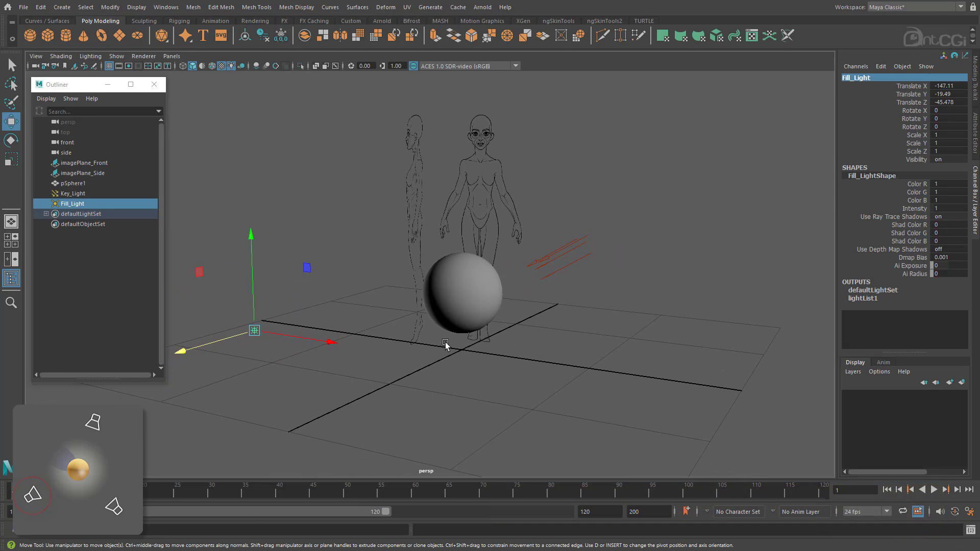
pyautogui.click(582, 175)
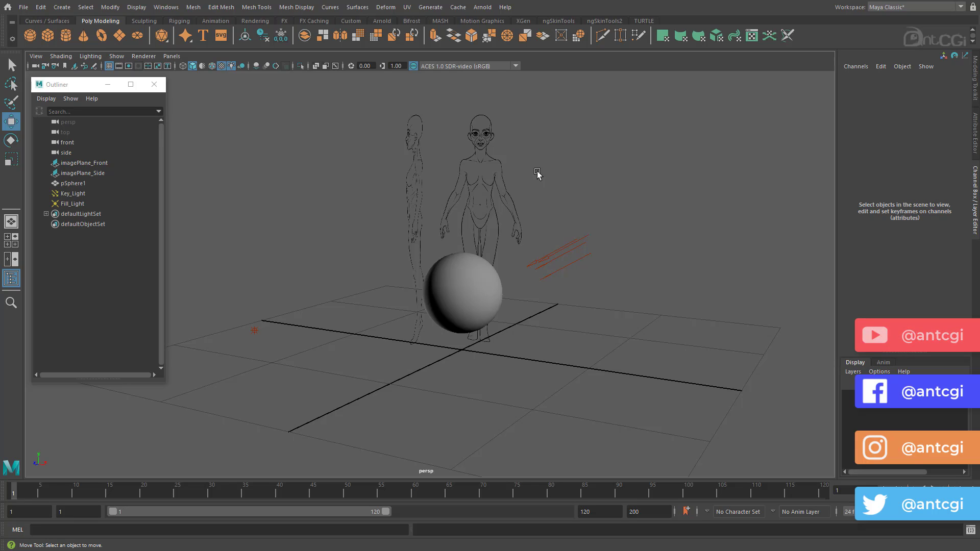
# Create a polygon plane under the sphere, scale it uniformly to about 123.6, and deselect it.
pyautogui.click(70, 9)
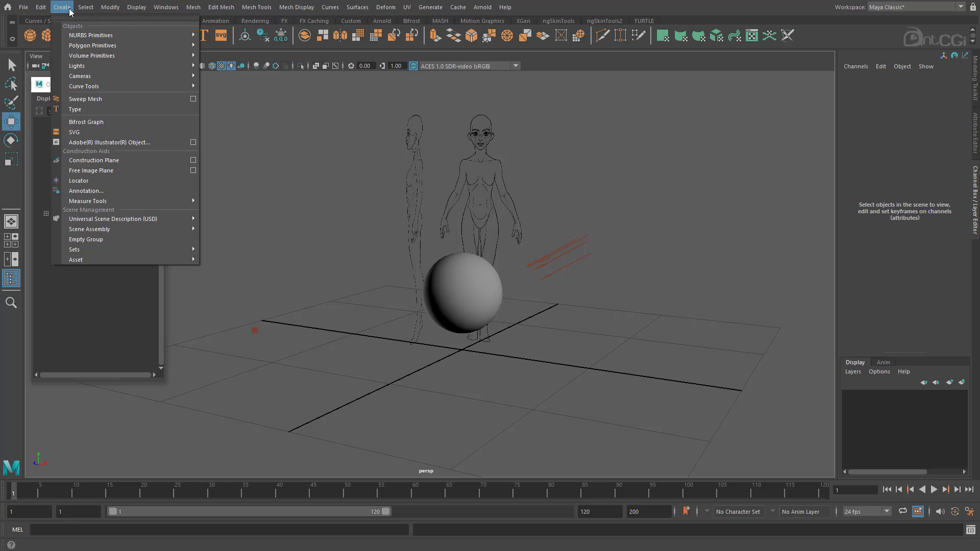
pyautogui.moveTo(102, 45)
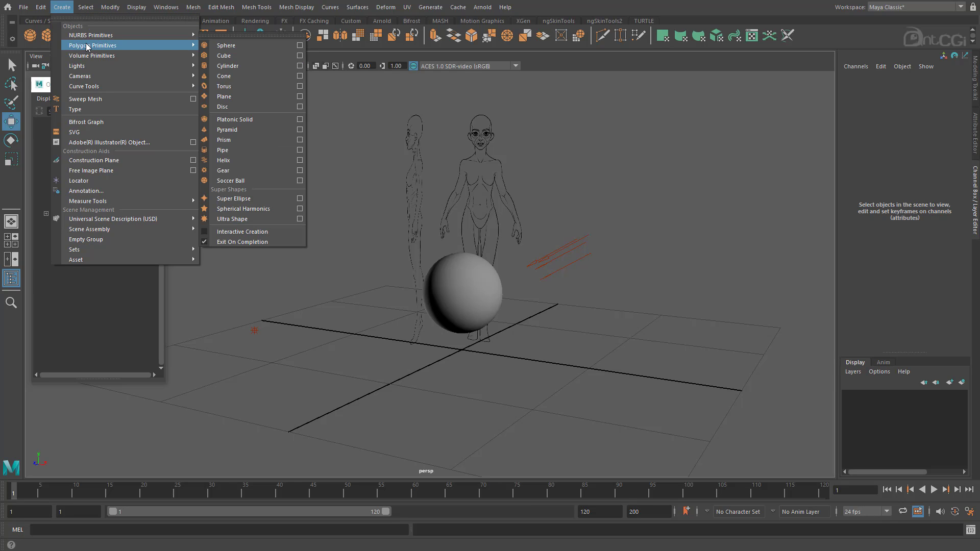
pyautogui.click(245, 91)
pyautogui.press('r')
pyautogui.moveTo(461, 350); pyautogui.dragTo(696, 369)
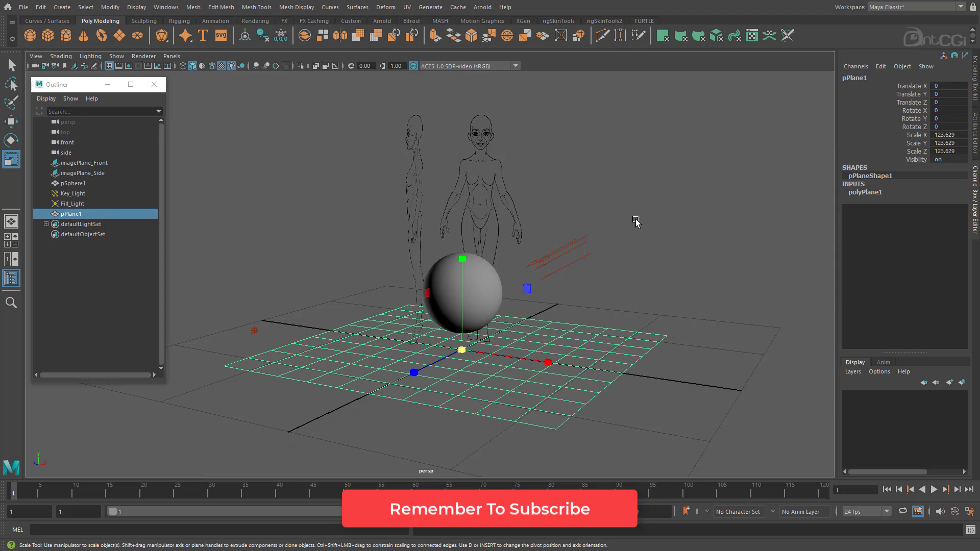
pyautogui.click(637, 222)
# Rotate Key_Light to about 156.4, 104.5, 188.4.
pyautogui.moveTo(480, 362)
pyautogui.keyDown('alt'); pyautogui.mouseDown()
pyautogui.moveTo(466, 349)
pyautogui.moveTo(480, 368)
pyautogui.mouseUp(); pyautogui.keyUp('alt')
pyautogui.click(583, 277)
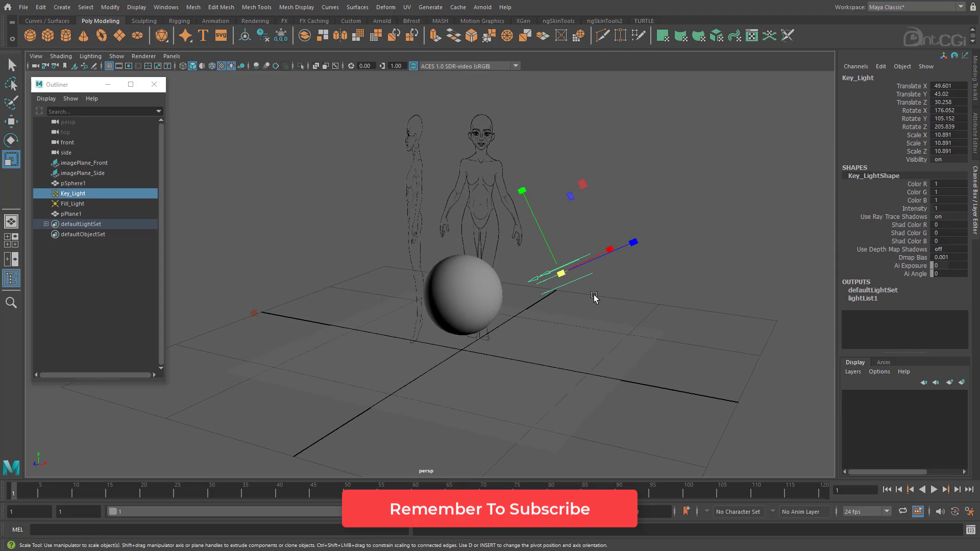
pyautogui.press('e')
pyautogui.moveTo(582, 302); pyautogui.dragTo(579, 283)
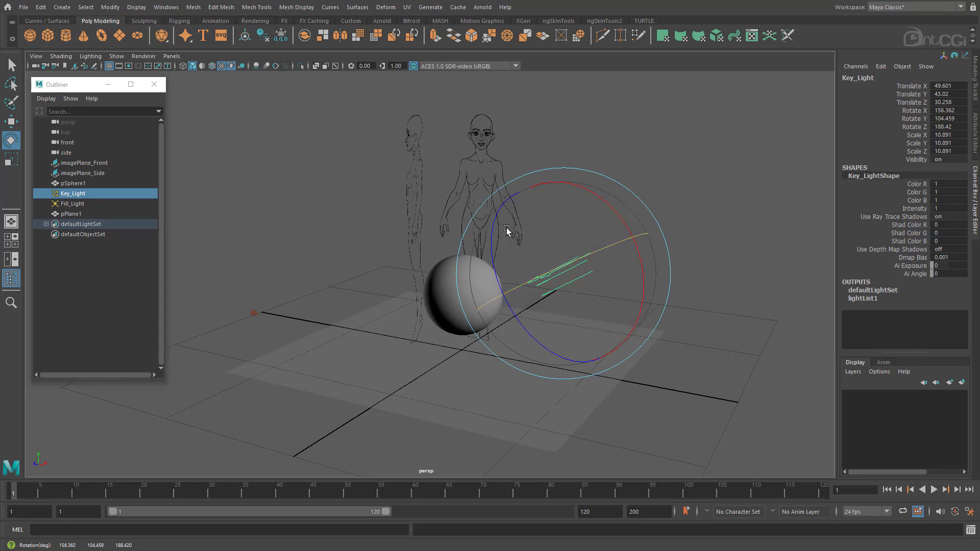
# Enable shadows in the viewport lighting and rotate Key_Light to cast the sphere's shadow across the plane.
pyautogui.click(94, 57)
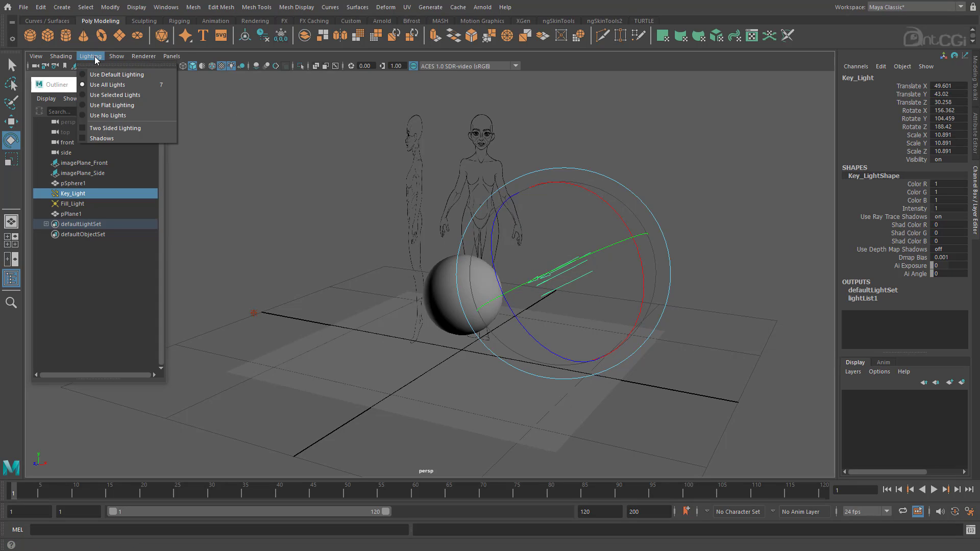
pyautogui.click(127, 140)
pyautogui.moveTo(619, 280); pyautogui.dragTo(586, 285)
# Lower Fill_Light below the plane to about Y -37.
pyautogui.press('w')
pyautogui.click(254, 313)
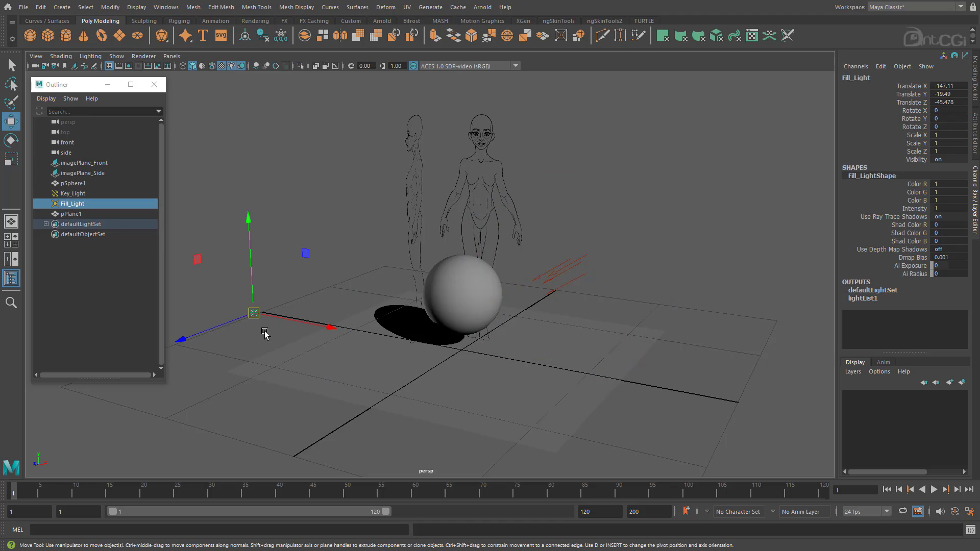
pyautogui.moveTo(254, 291); pyautogui.dragTo(254, 323)
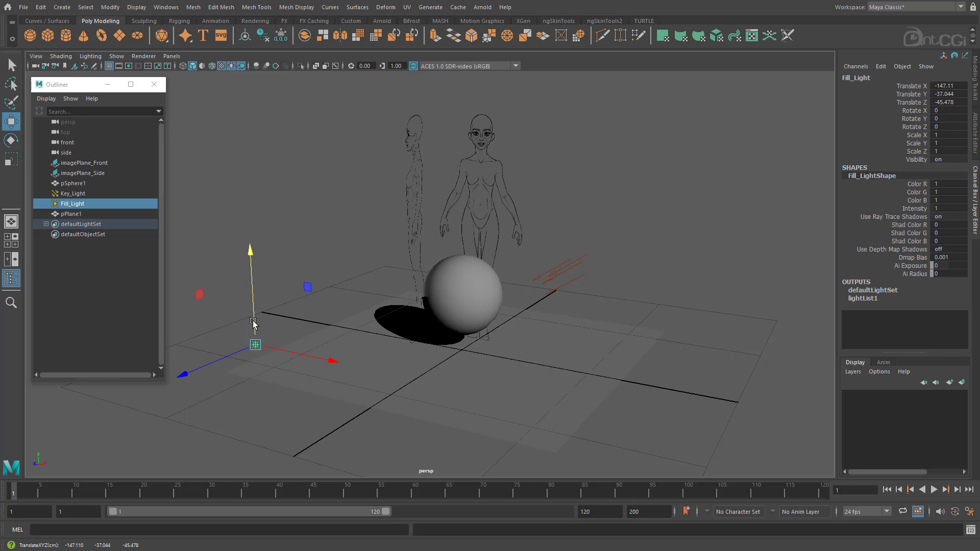
pyautogui.keyDown('alt'); pyautogui.moveTo(312, 345); pyautogui.dragTo(313, 347); pyautogui.keyUp('alt')
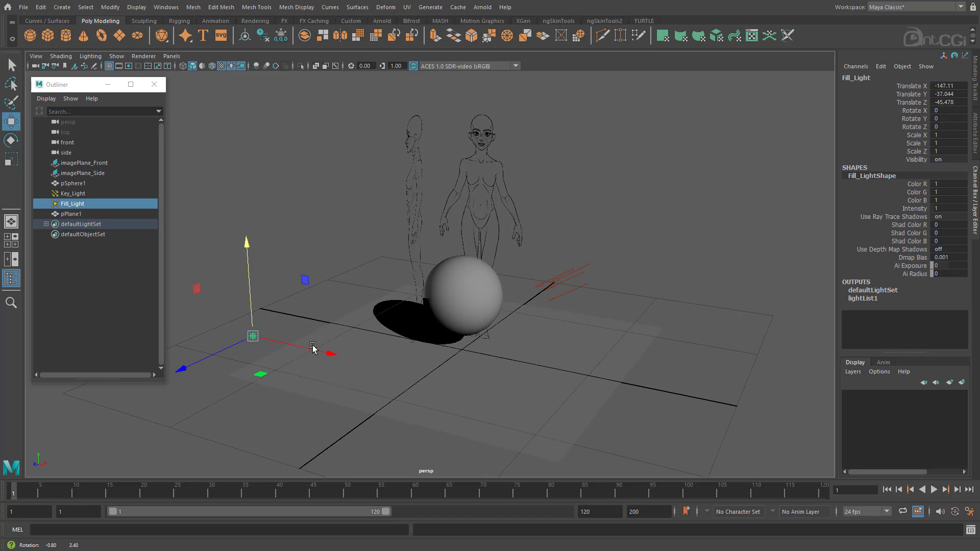
# Turn off ray trace shadows for Fill_Light and move it slightly to about X -148.6, Y -34.1, Z -45.6.
pyautogui.click(975, 143)
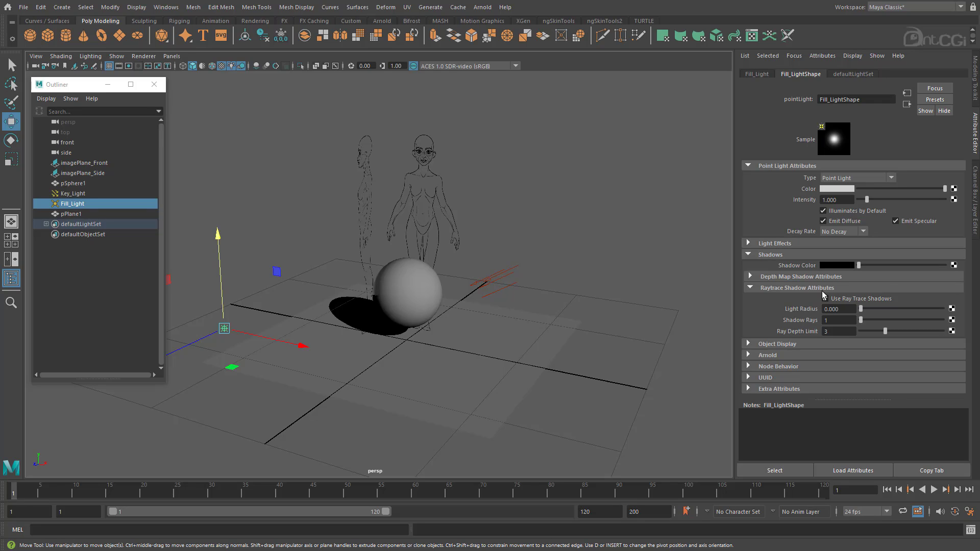
pyautogui.click(764, 277)
pyautogui.scroll(-3, 847, 284)
pyautogui.scroll(-5, 847, 287)
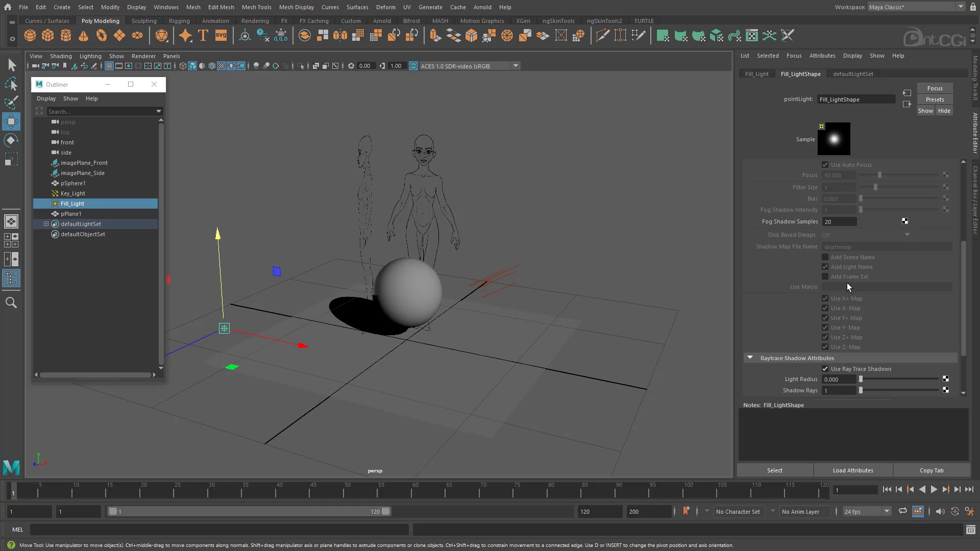
pyautogui.click(849, 373)
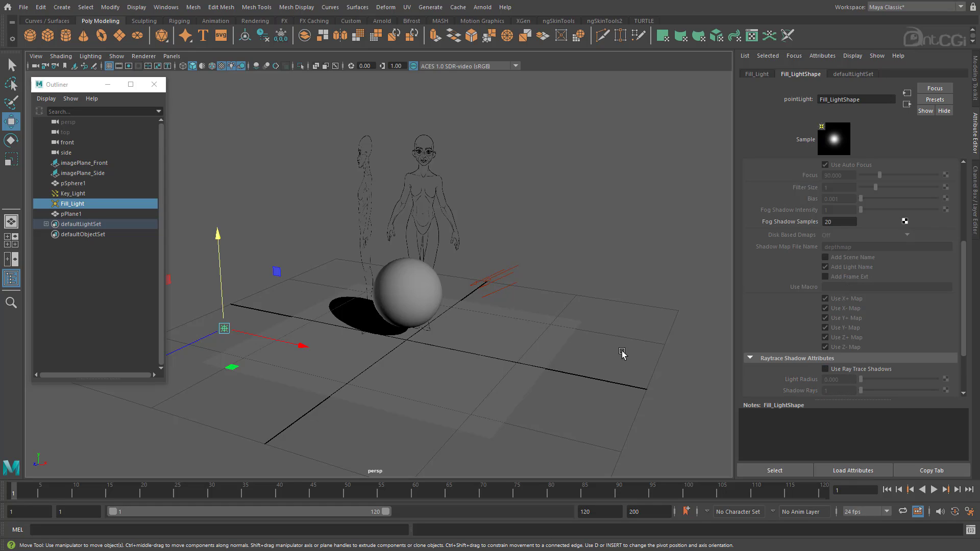
pyautogui.moveTo(221, 331); pyautogui.dragTo(218, 327)
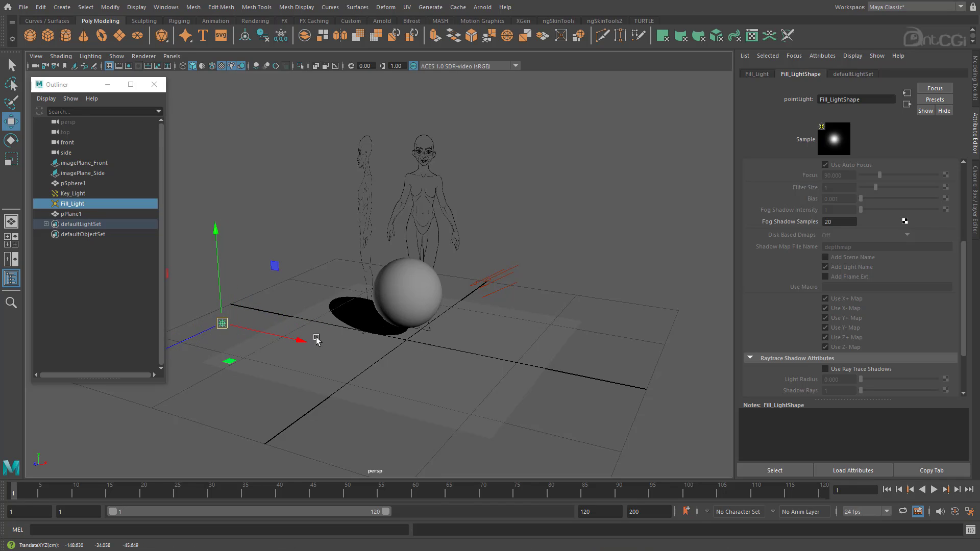
pyautogui.scroll(3, 872, 272)
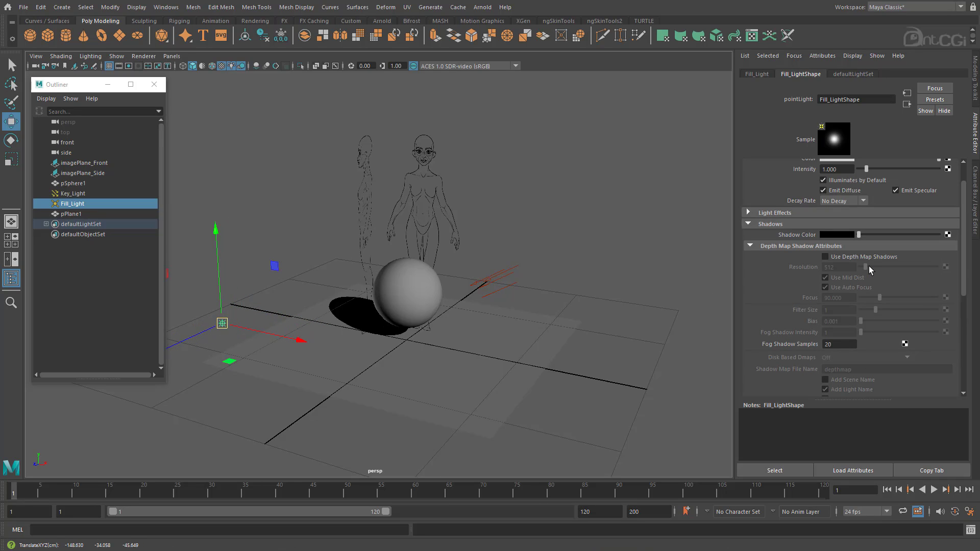
# Set Key_Light's shadow color to a dark blue from the color history.
pyautogui.click(495, 273)
pyautogui.keyDown('alt'); pyautogui.moveTo(336, 306); pyautogui.dragTo(364, 284, button='middle'); pyautogui.keyUp('alt')
pyautogui.keyDown('alt'); pyautogui.moveTo(365, 284); pyautogui.dragTo(516, 280, button='right'); pyautogui.keyUp('alt')
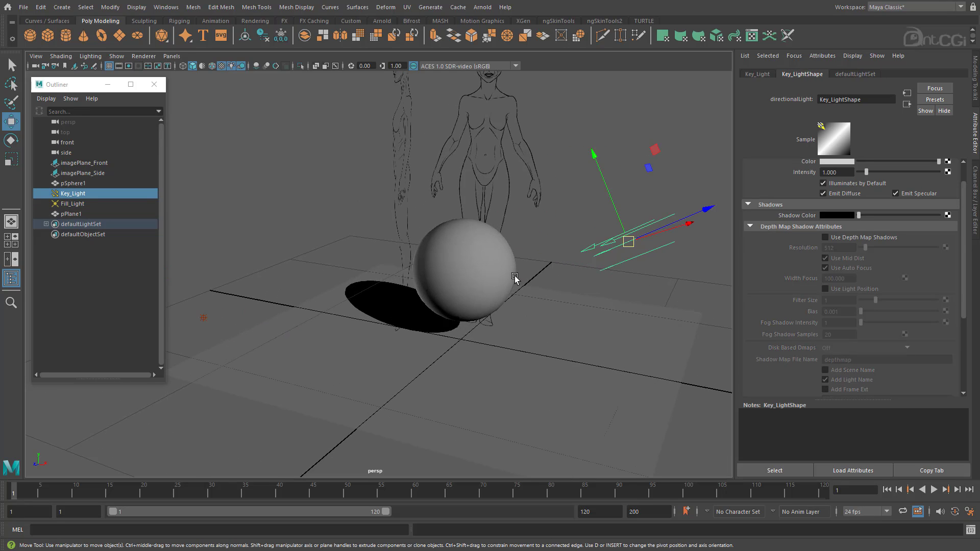
pyautogui.keyDown('alt'); pyautogui.moveTo(516, 279); pyautogui.dragTo(590, 279); pyautogui.keyUp('alt')
pyautogui.keyDown('alt'); pyautogui.moveTo(591, 279); pyautogui.dragTo(572, 290, button='middle'); pyautogui.keyUp('alt')
pyautogui.keyDown('alt'); pyautogui.moveTo(572, 290); pyautogui.dragTo(587, 288); pyautogui.keyUp('alt')
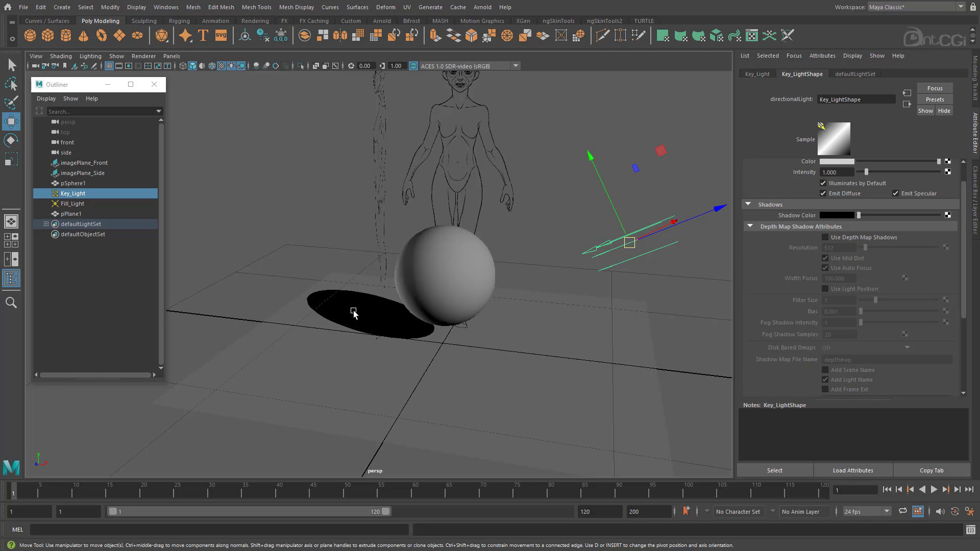
pyautogui.click(842, 215)
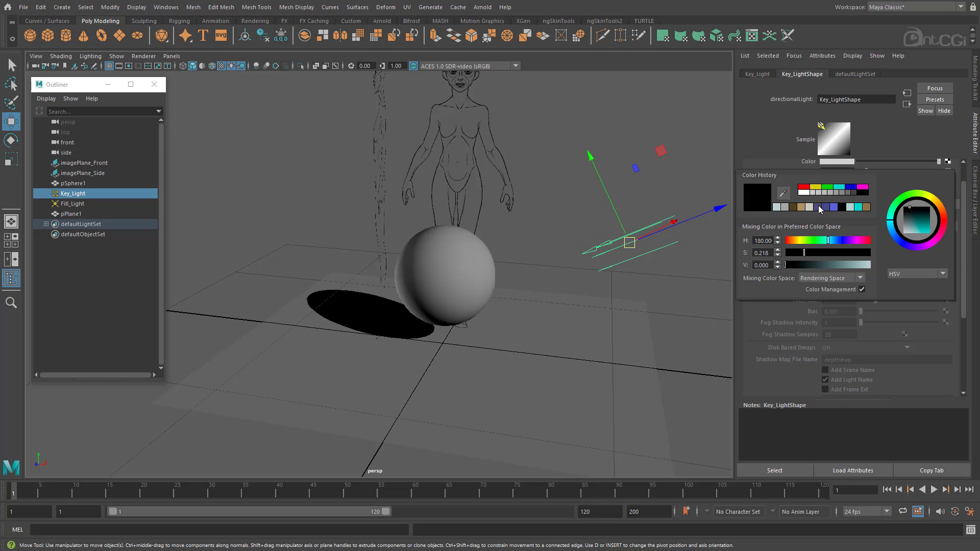
pyautogui.click(818, 207)
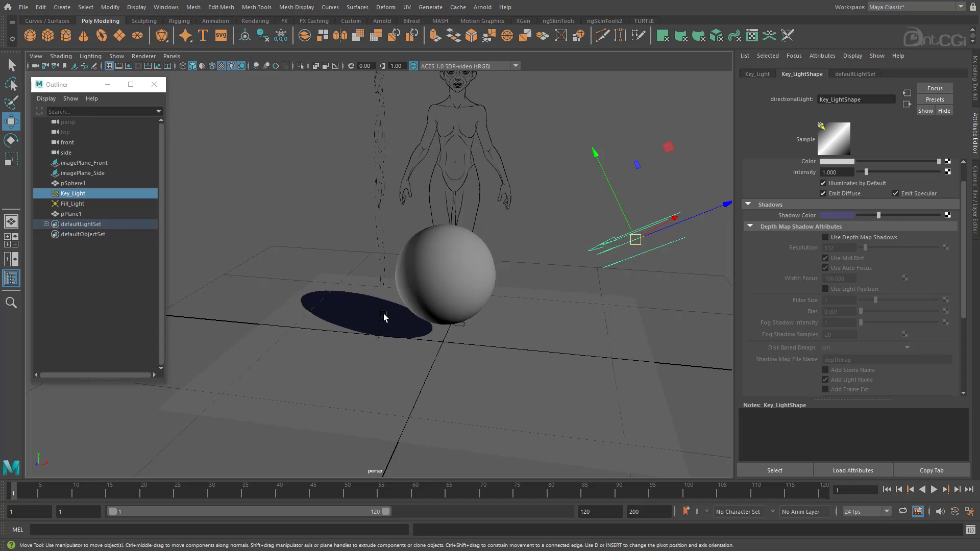
# Lighten Key_Light's blue shadow color to a brightness value of about 0.83.
pyautogui.click(907, 215)
pyautogui.keyDown('alt'); pyautogui.moveTo(592, 311); pyautogui.dragTo(592, 314); pyautogui.keyUp('alt')
pyautogui.click(924, 215)
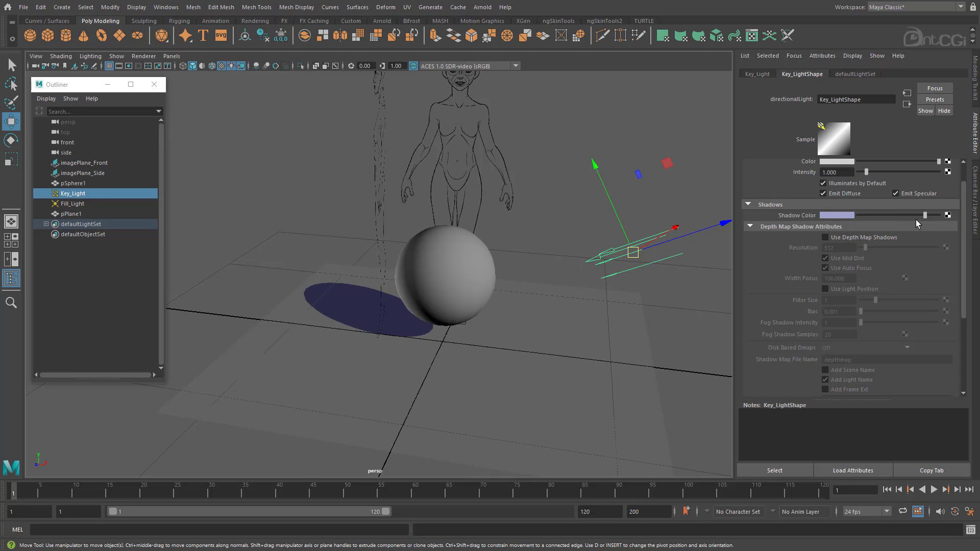
pyautogui.keyDown('alt'); pyautogui.moveTo(532, 318); pyautogui.dragTo(529, 315); pyautogui.keyUp('alt')
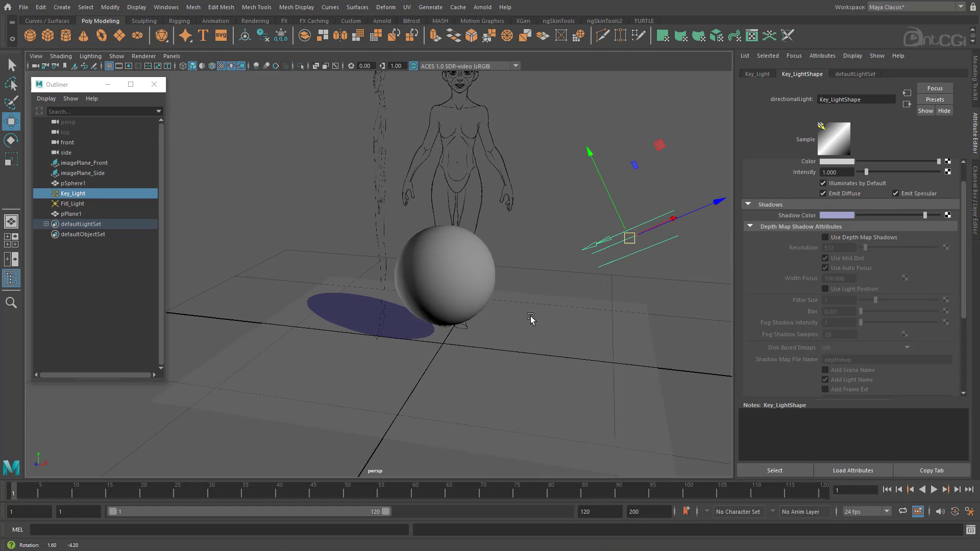
# Reduce the saturation of Key_Light's shadow color slightly for a greyer lavender blue, and darken it a touch.
pyautogui.click(840, 216)
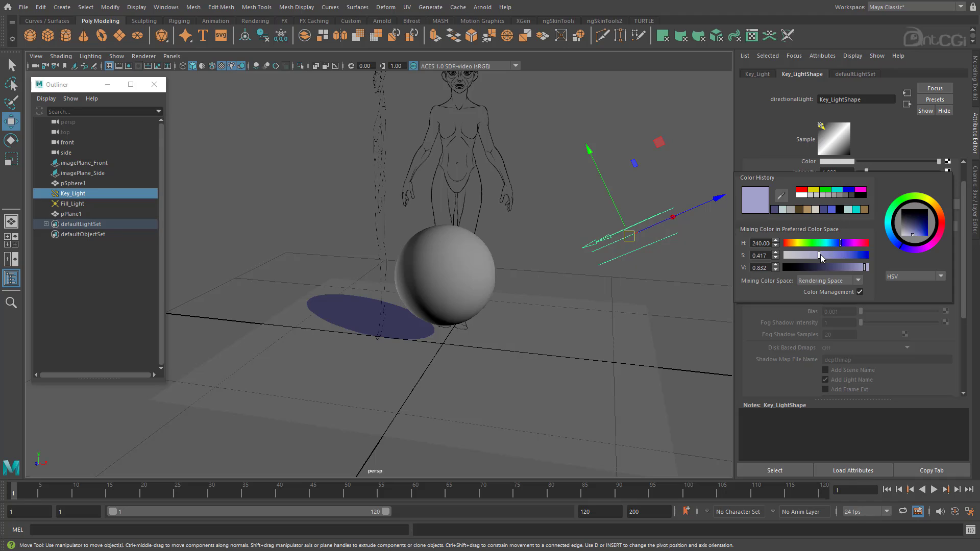
pyautogui.moveTo(820, 256); pyautogui.dragTo(812, 257)
pyautogui.keyDown('alt'); pyautogui.moveTo(517, 288); pyautogui.dragTo(599, 289); pyautogui.keyUp('alt')
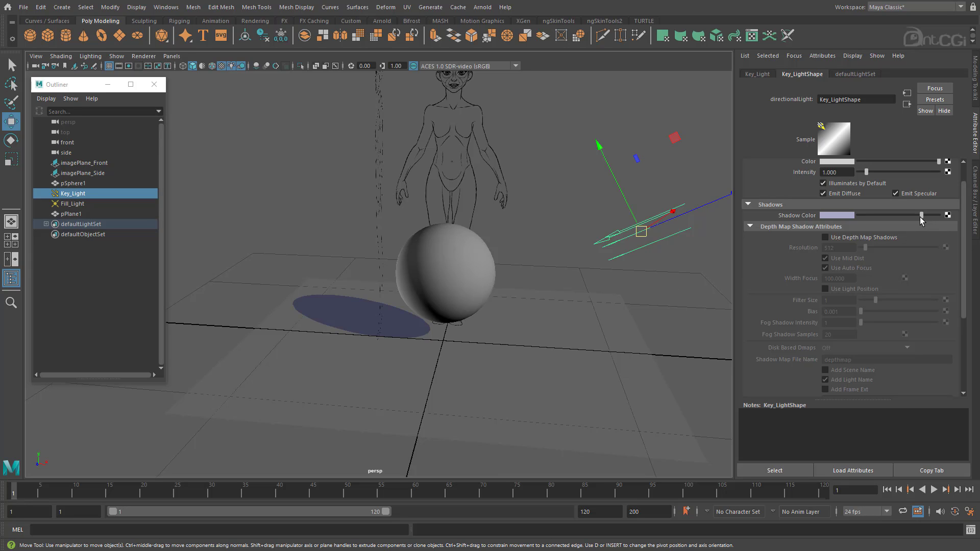
pyautogui.keyDown('alt'); pyautogui.moveTo(429, 334); pyautogui.dragTo(412, 336); pyautogui.keyUp('alt')
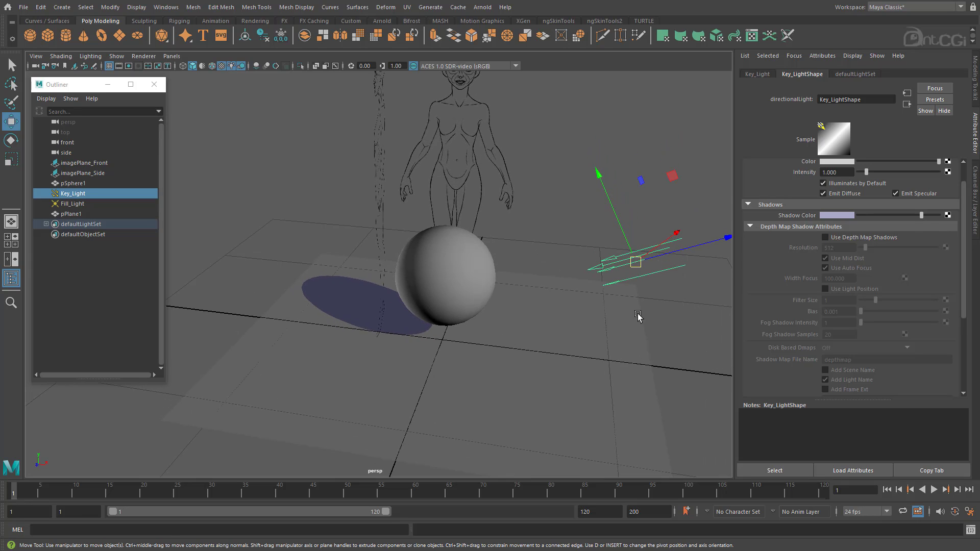
# Rotate Key_Light slightly to adjust the direction of the sphere's shadow on the plane.
pyautogui.press('e')
pyautogui.moveTo(678, 273); pyautogui.dragTo(660, 224)
pyautogui.keyDown('alt'); pyautogui.moveTo(520, 332); pyautogui.dragTo(559, 315); pyautogui.keyUp('alt')
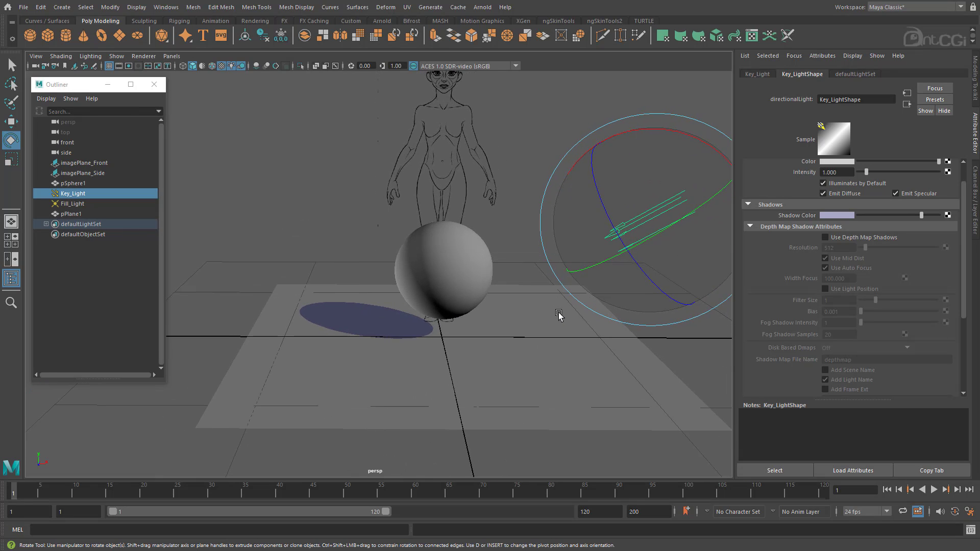
# Enable depth map shadows for Key_Light and raise the shadow filter size to 5.
pyautogui.keyDown('alt'); pyautogui.moveTo(559, 314); pyautogui.dragTo(735, 319, button='right'); pyautogui.keyUp('alt')
pyautogui.keyDown('alt'); pyautogui.moveTo(512, 322); pyautogui.dragTo(508, 329); pyautogui.keyUp('alt')
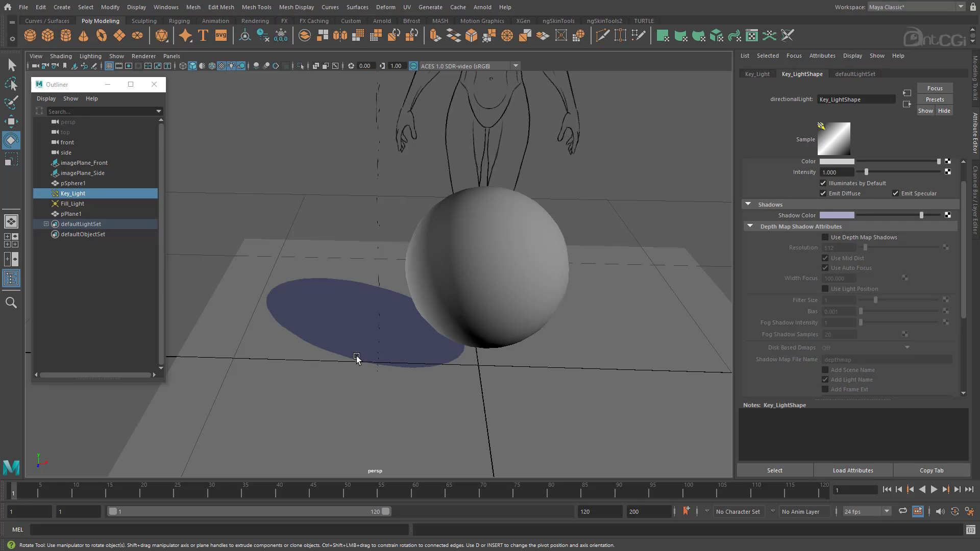
pyautogui.scroll(-3, 871, 295)
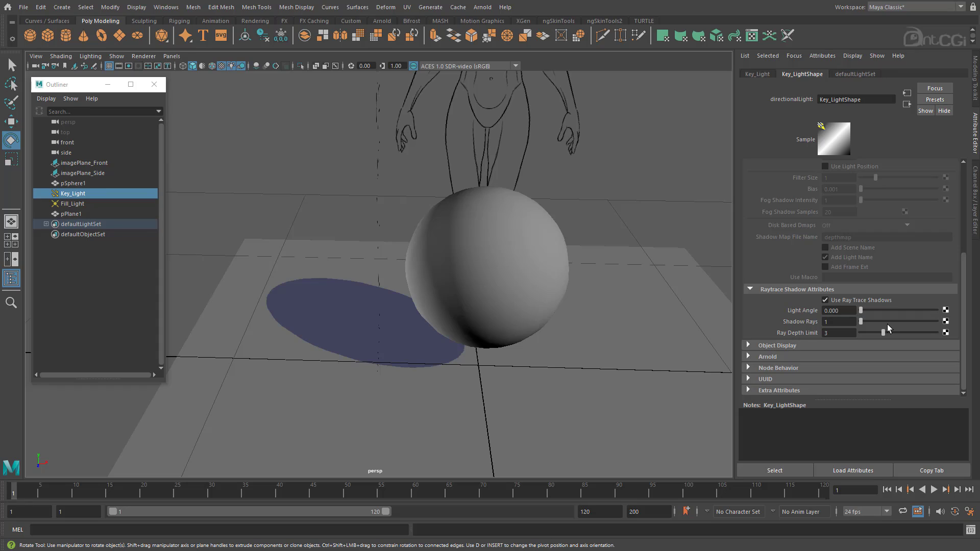
pyautogui.scroll(4, 889, 324)
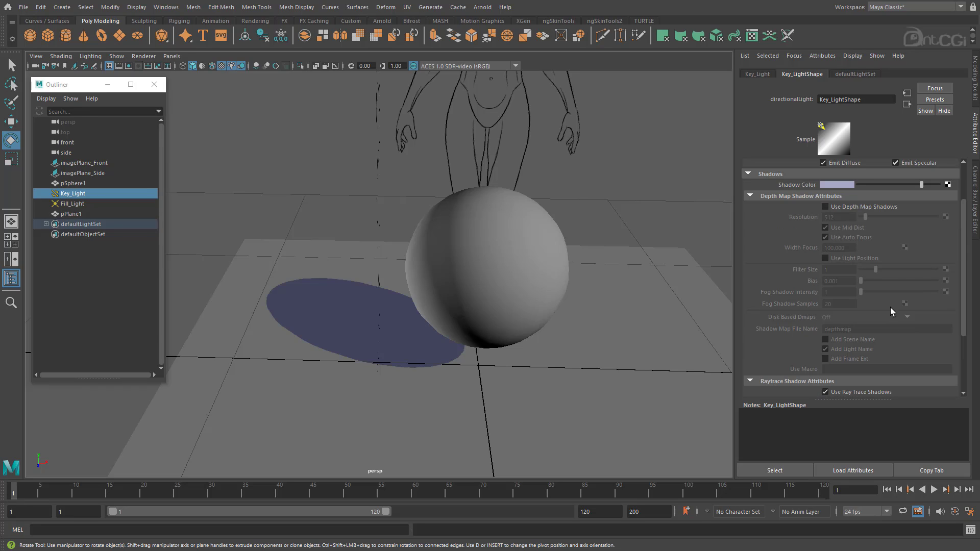
pyautogui.click(847, 207)
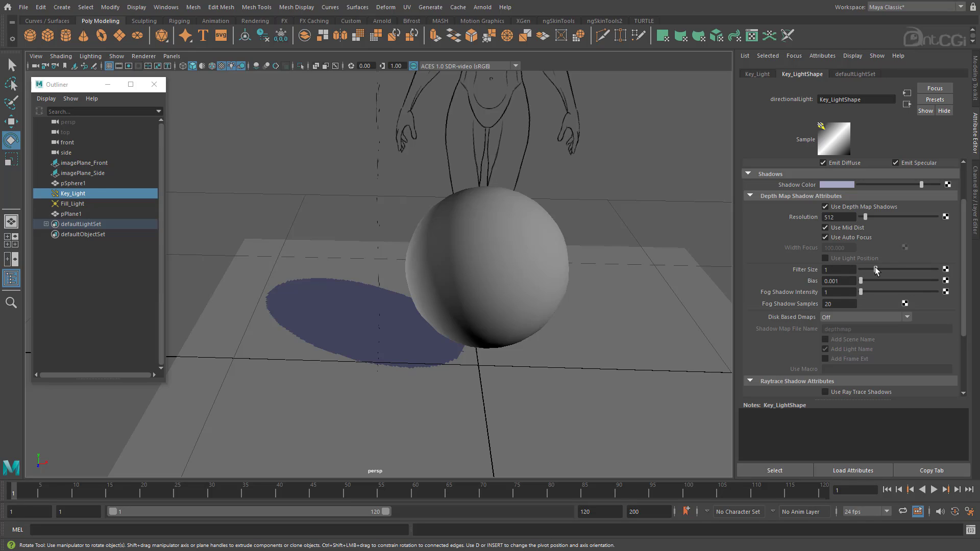
pyautogui.moveTo(875, 270); pyautogui.dragTo(908, 275)
pyautogui.keyDown('alt'); pyautogui.moveTo(395, 356); pyautogui.dragTo(397, 361); pyautogui.keyUp('alt')
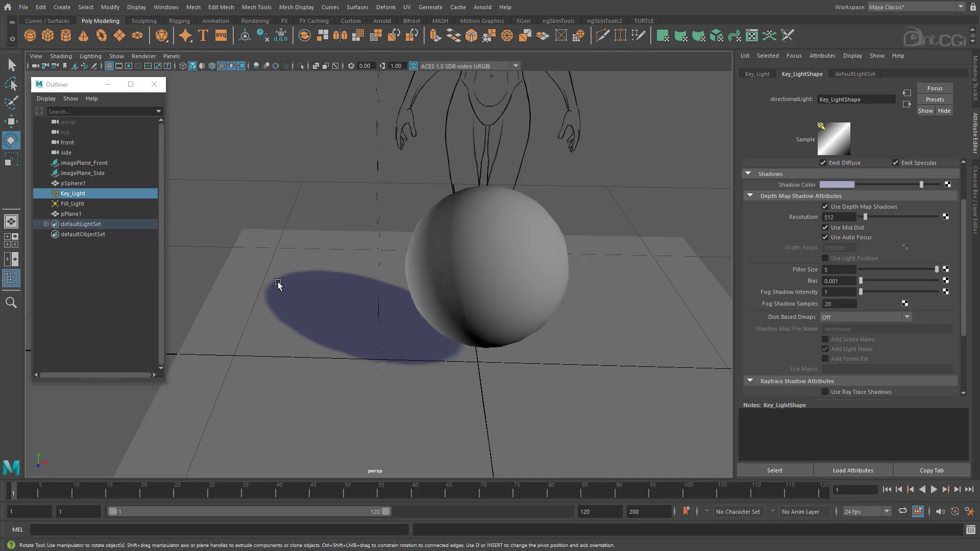
# Set Key_Light's depth map shadow resolution to 1000.
pyautogui.moveTo(841, 217); pyautogui.dragTo(800, 218)
pyautogui.write('1000')
pyautogui.press('Return')
pyautogui.keyDown('alt'); pyautogui.moveTo(380, 341); pyautogui.dragTo(392, 352); pyautogui.keyUp('alt')
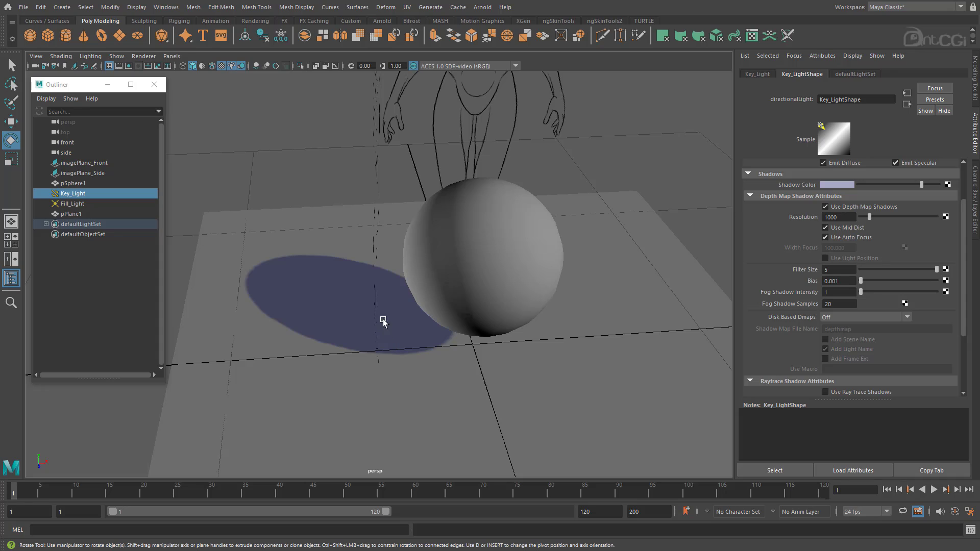
pyautogui.keyDown('alt'); pyautogui.moveTo(468, 367); pyautogui.dragTo(464, 366); pyautogui.keyUp('alt')
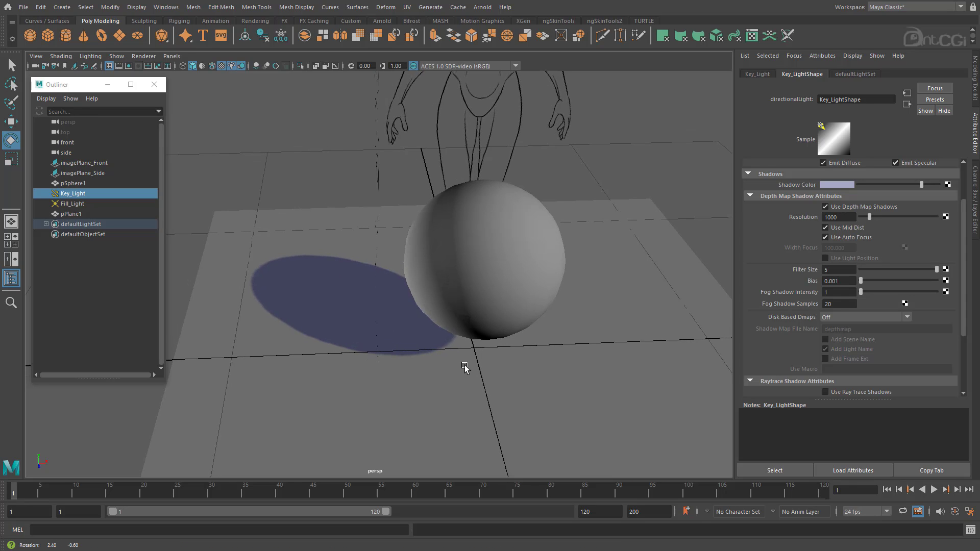
# Switch Key_Light to ray trace shadows for comparison and return it to depth map shadows.
pyautogui.scroll(-2, 889, 331)
pyautogui.scroll(1, 887, 331)
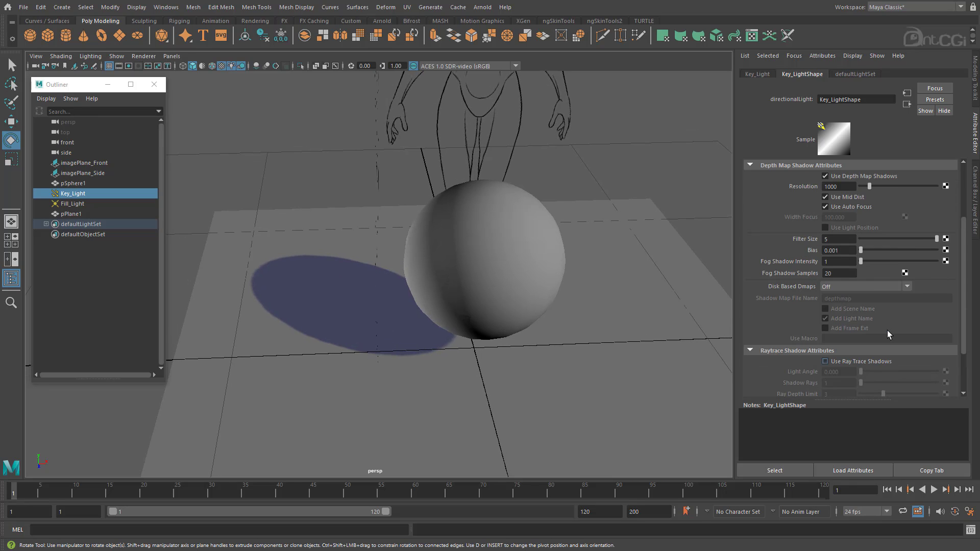
pyautogui.click(872, 360)
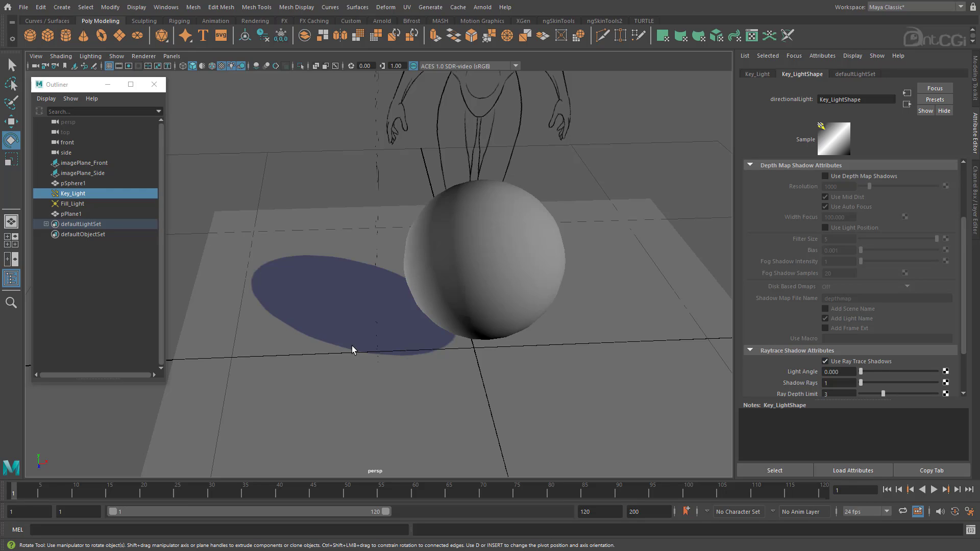
pyautogui.click(855, 176)
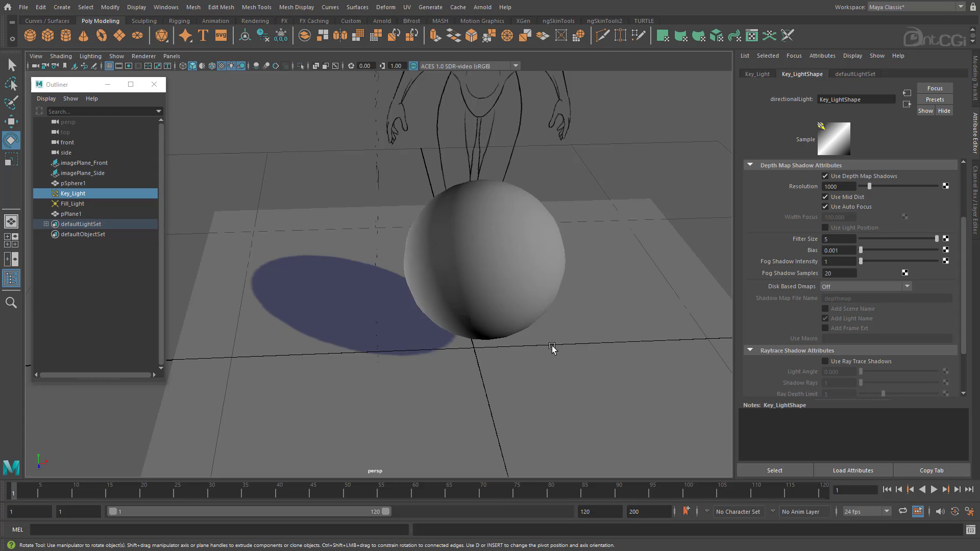
# Rotate Key_Light slightly to adjust how it lights the sphere and casts its shadow.
pyautogui.keyDown('alt'); pyautogui.moveTo(552, 347); pyautogui.dragTo(462, 329); pyautogui.keyUp('alt')
pyautogui.keyDown('alt'); pyautogui.moveTo(462, 330); pyautogui.dragTo(454, 268, button='right'); pyautogui.keyUp('alt')
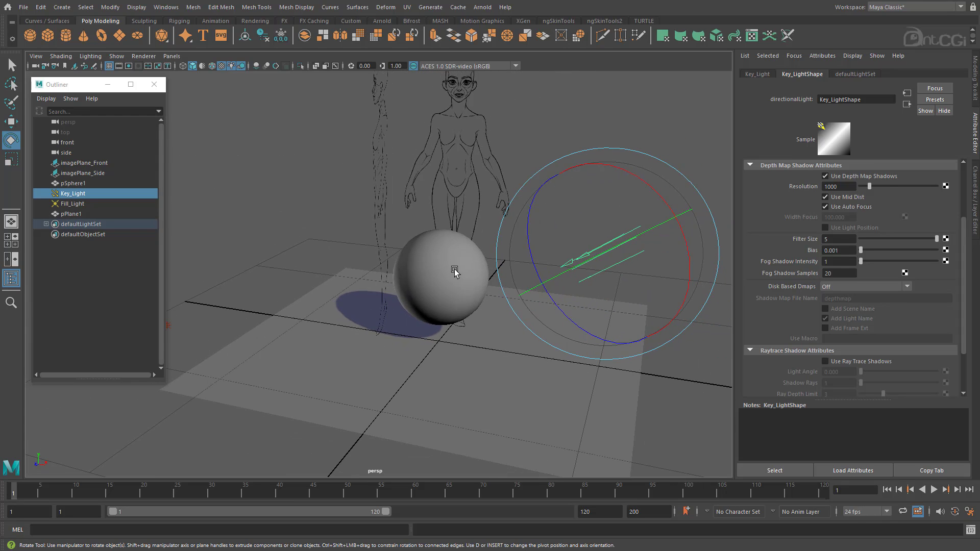
pyautogui.keyDown('alt'); pyautogui.moveTo(454, 268); pyautogui.dragTo(422, 306, button='middle'); pyautogui.keyUp('alt')
pyautogui.keyDown('alt'); pyautogui.moveTo(422, 306); pyautogui.dragTo(428, 300); pyautogui.keyUp('alt')
pyautogui.moveTo(591, 277)
pyautogui.mouseDown()
pyautogui.moveTo(609, 278)
pyautogui.moveTo(582, 284)
pyautogui.mouseUp()
pyautogui.keyDown('alt'); pyautogui.moveTo(581, 284); pyautogui.dragTo(527, 336, button='right'); pyautogui.keyUp('alt')
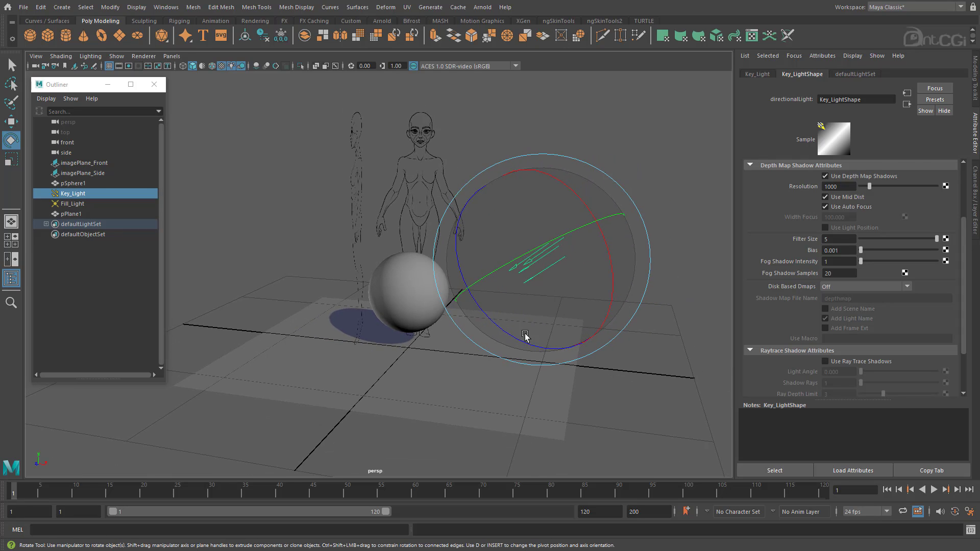
pyautogui.keyDown('alt'); pyautogui.moveTo(526, 337); pyautogui.dragTo(529, 297); pyautogui.keyUp('alt')
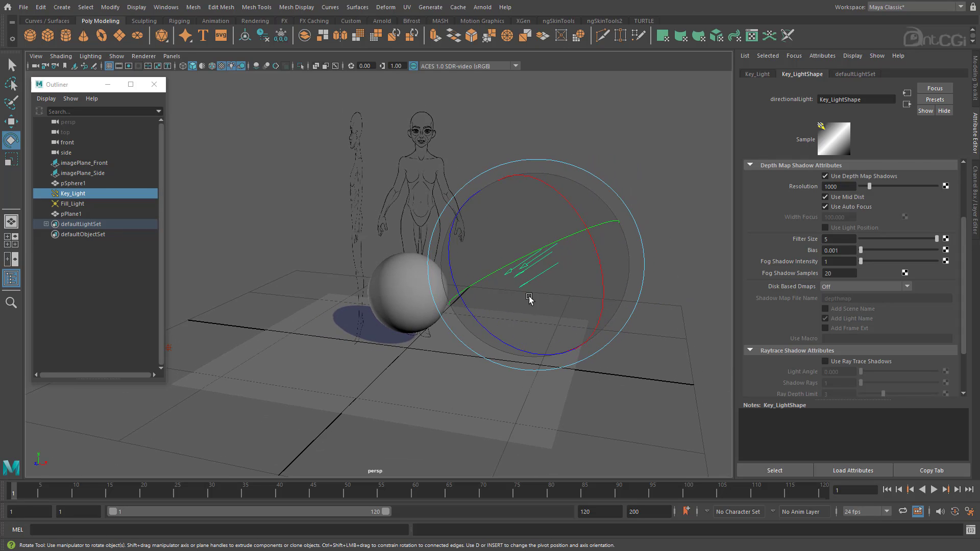
# Inspect Fill_Light's settings and position relative to the sphere, and clear the selection.
pyautogui.click(68, 203)
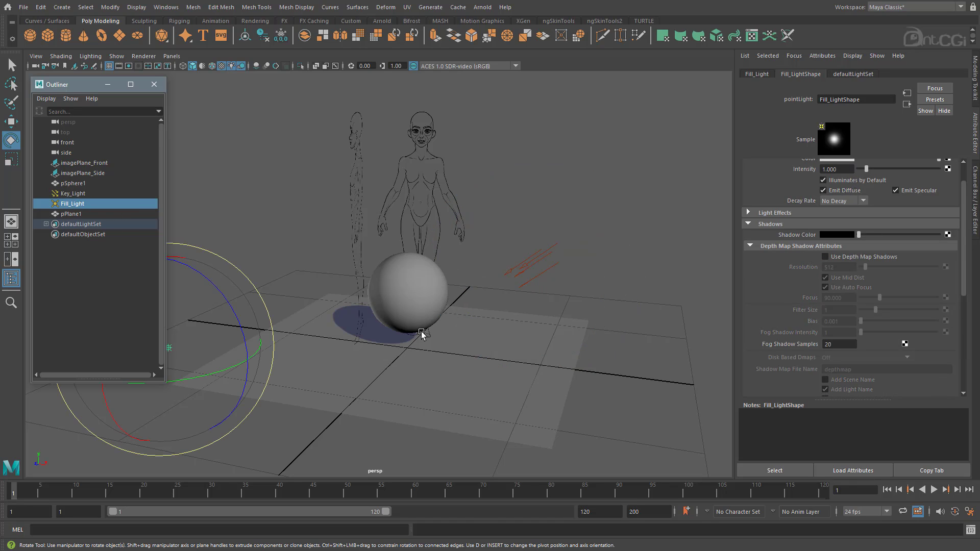
pyautogui.keyDown('alt'); pyautogui.moveTo(459, 340); pyautogui.dragTo(453, 343); pyautogui.keyUp('alt')
pyautogui.keyDown('alt'); pyautogui.moveTo(453, 343); pyautogui.dragTo(465, 339, button='right'); pyautogui.keyUp('alt')
pyautogui.click(510, 180)
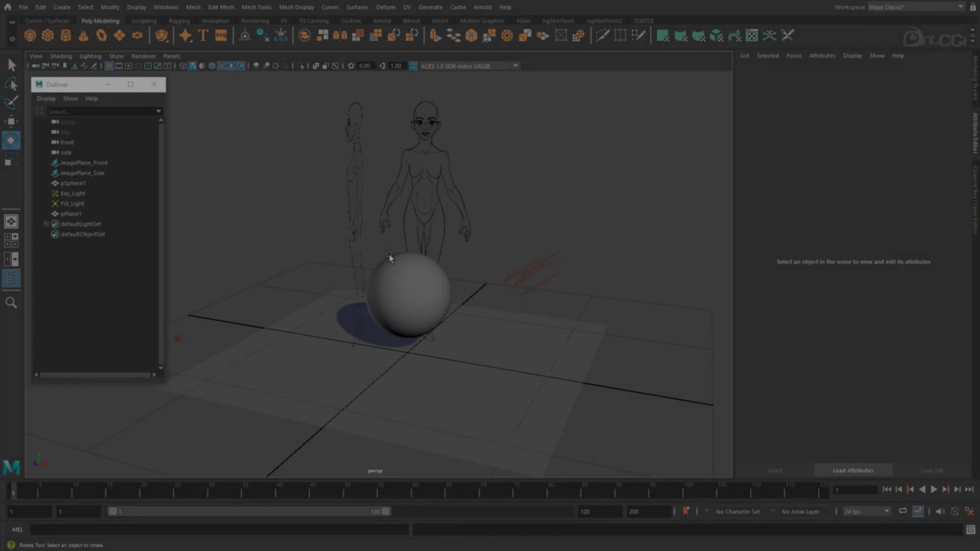
# Assign a new Blinn material to the sphere and check its highlights under the scene lights.
pyautogui.click(390, 258)
pyautogui.moveTo(389, 254); pyautogui.dragTo(487, 536, button='right')
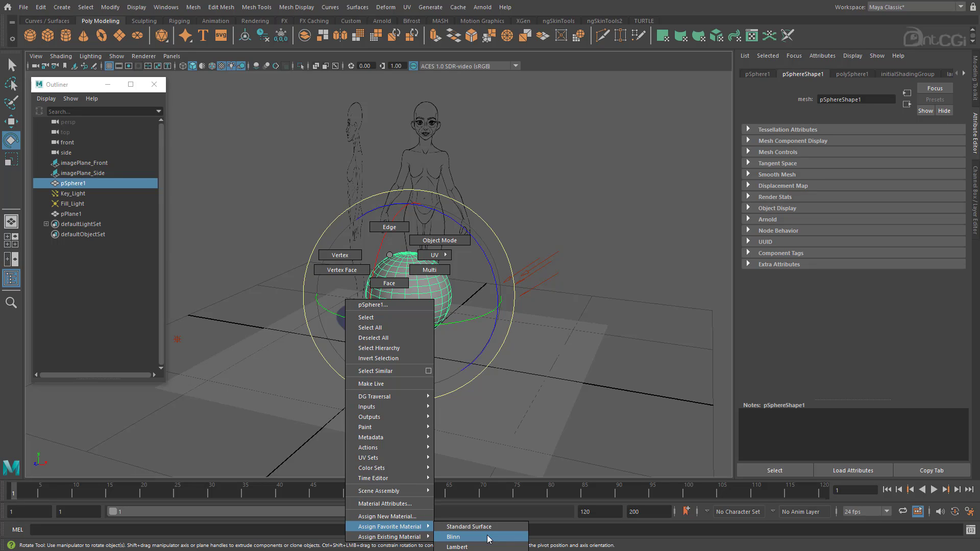
pyautogui.moveTo(487, 536); pyautogui.dragTo(487, 536, button='right')
pyautogui.keyDown('alt'); pyautogui.moveTo(391, 329); pyautogui.dragTo(394, 308, button='middle'); pyautogui.keyUp('alt')
pyautogui.keyDown('alt'); pyautogui.moveTo(394, 308); pyautogui.dragTo(472, 305, button='right'); pyautogui.keyUp('alt')
pyautogui.click(789, 470)
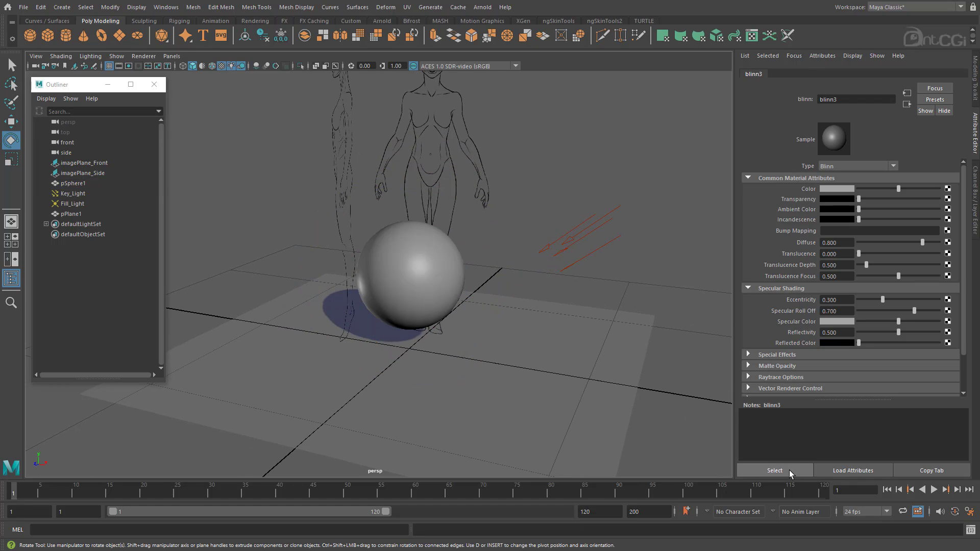
pyautogui.keyDown('alt'); pyautogui.moveTo(440, 242); pyautogui.dragTo(449, 243); pyautogui.keyUp('alt')
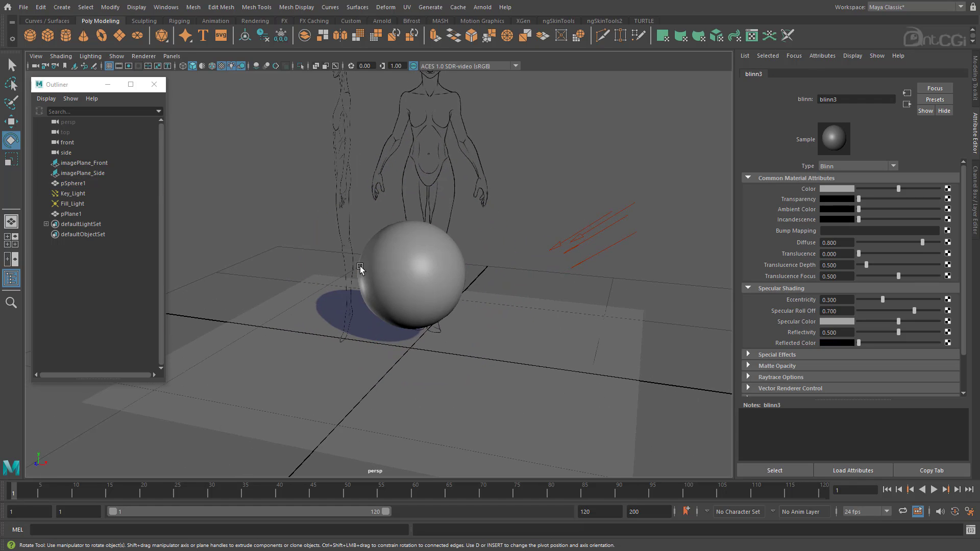
pyautogui.keyDown('alt'); pyautogui.moveTo(428, 321); pyautogui.dragTo(417, 322); pyautogui.keyUp('alt')
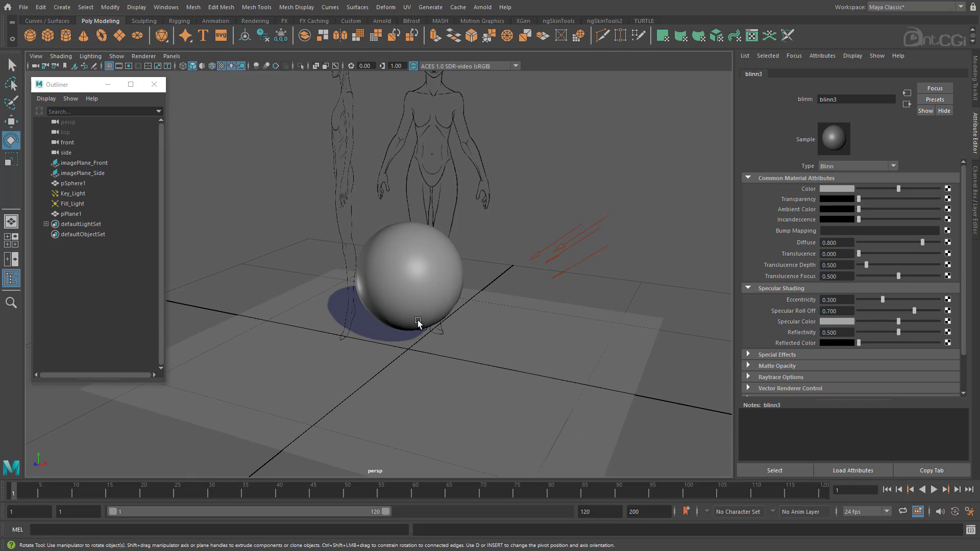
# Set the Blinn material's color to the tan from the color history, with hue 39.231, saturation 0.590 and value 0.500.
pyautogui.click(841, 190)
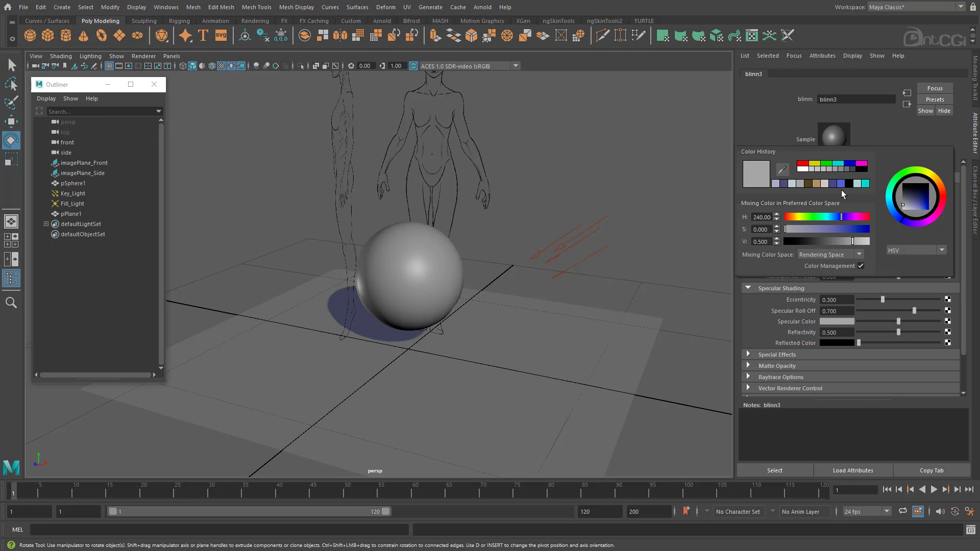
pyautogui.click(815, 182)
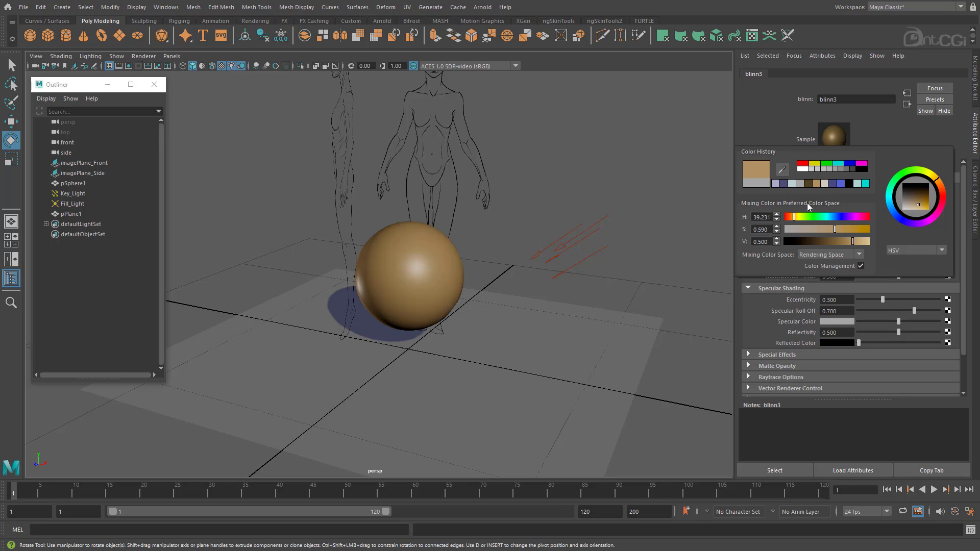
pyautogui.keyDown('alt'); pyautogui.moveTo(407, 291); pyautogui.dragTo(411, 292); pyautogui.keyUp('alt')
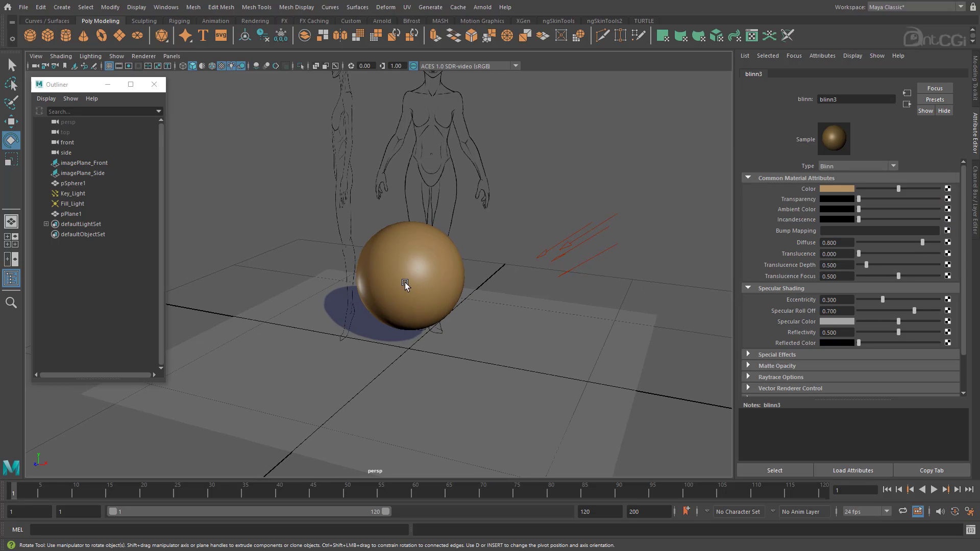
# Set the Blinn material's ambient color to a dark orange-brown with a hue of about 34.6 and saturation 0.590.
pyautogui.click(828, 208)
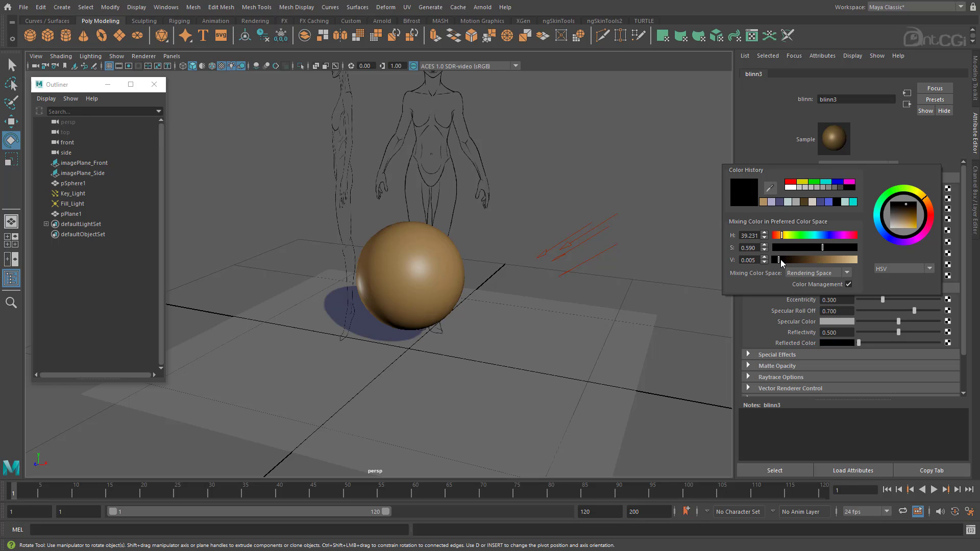
pyautogui.moveTo(780, 259); pyautogui.dragTo(782, 237)
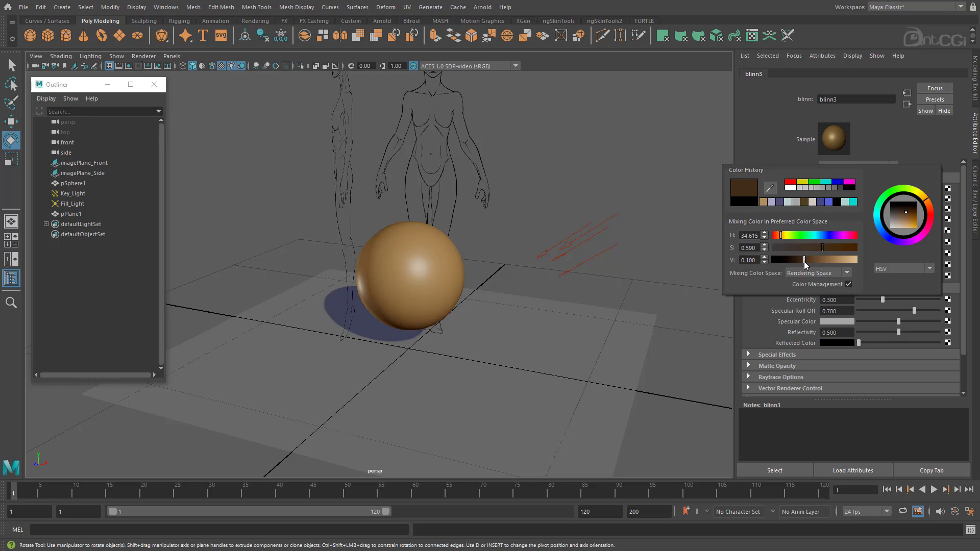
pyautogui.moveTo(807, 261); pyautogui.dragTo(813, 260)
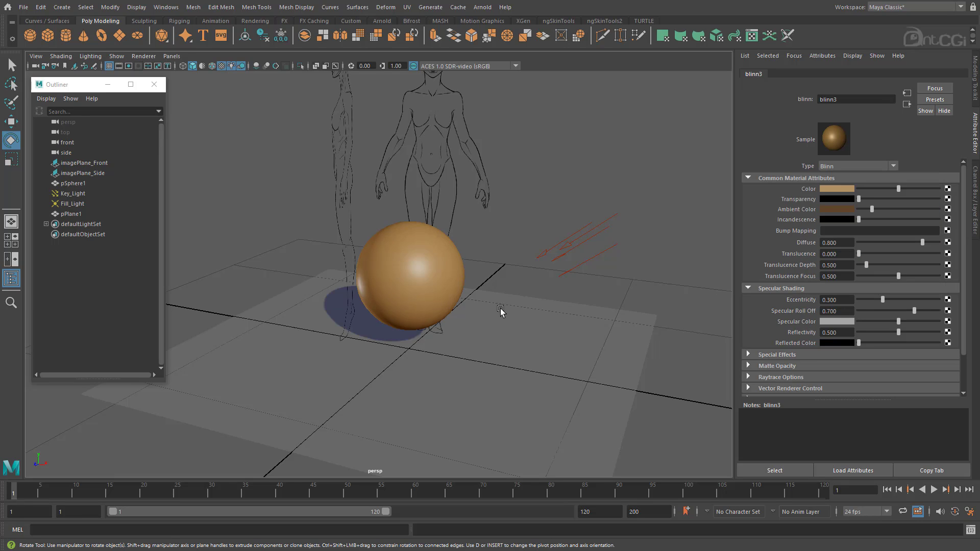
pyautogui.moveTo(500, 309)
pyautogui.keyDown('alt'); pyautogui.mouseDown()
pyautogui.moveTo(489, 308)
pyautogui.moveTo(501, 308)
pyautogui.mouseUp(); pyautogui.keyUp('alt')
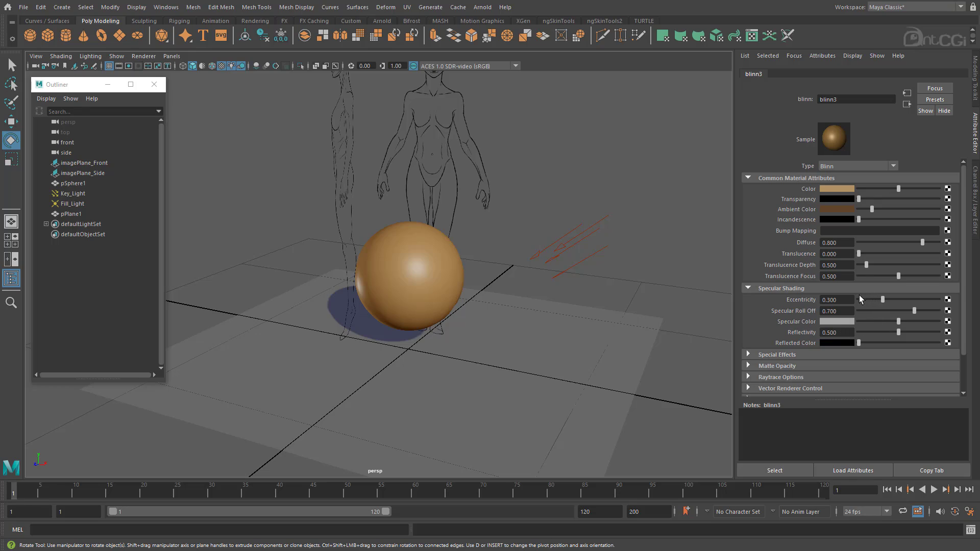
# Set the Blinn material's specular color to the pale cyan from the color history and reduce its saturation.
pyautogui.click(839, 321)
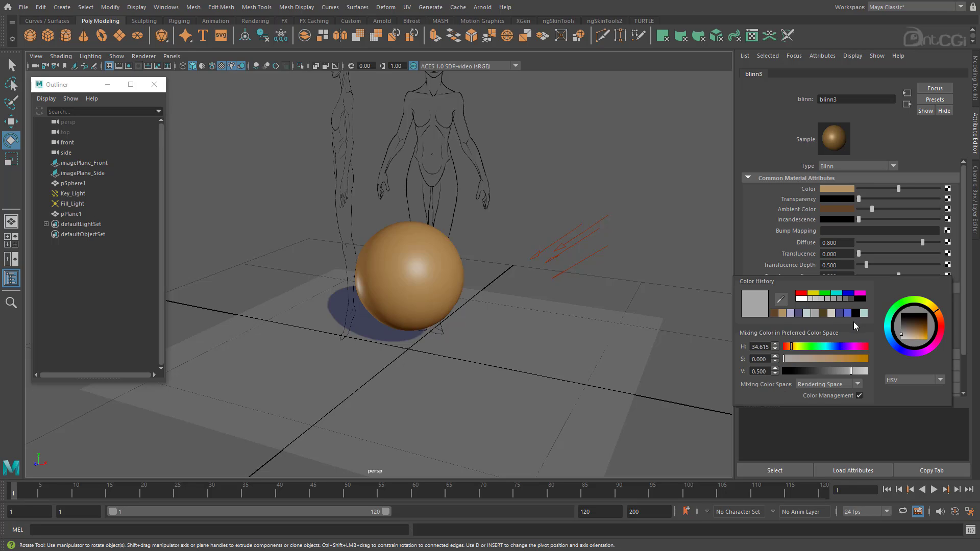
pyautogui.click(863, 314)
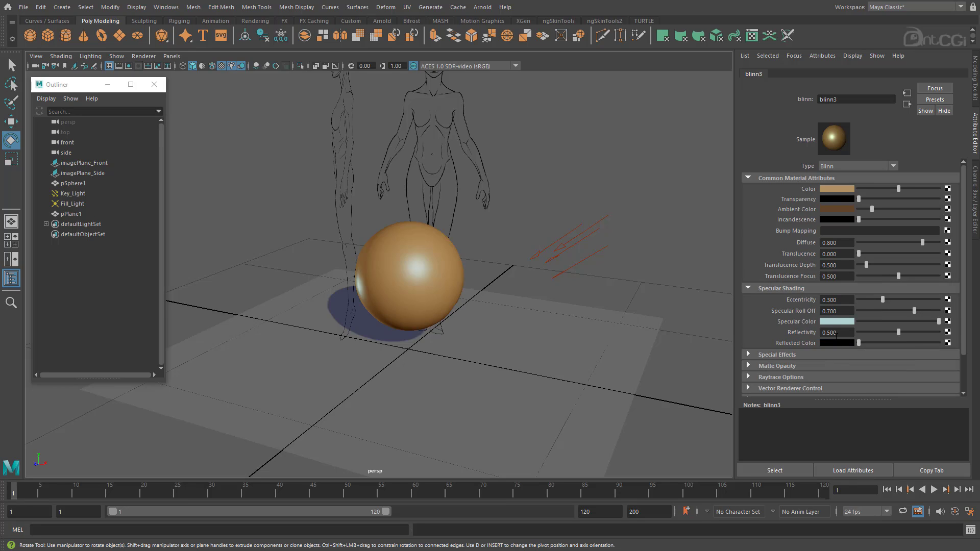
pyautogui.click(837, 321)
pyautogui.moveTo(807, 359); pyautogui.dragTo(793, 360)
# Set the Blinn material's eccentricity to about 0.503 and its specular roll off to about 0.329 for a broad, soft highlight.
pyautogui.moveTo(884, 302); pyautogui.dragTo(821, 312)
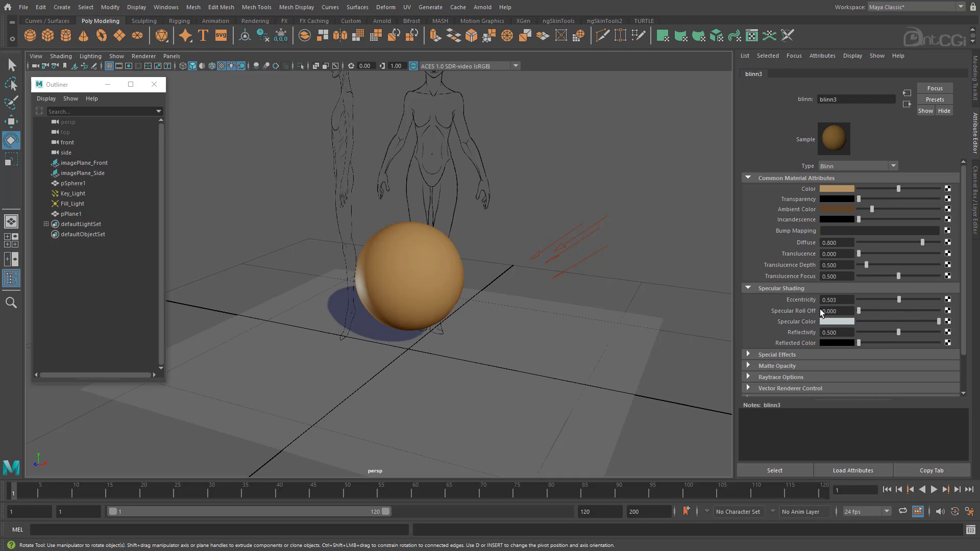
pyautogui.moveTo(859, 311); pyautogui.dragTo(888, 311)
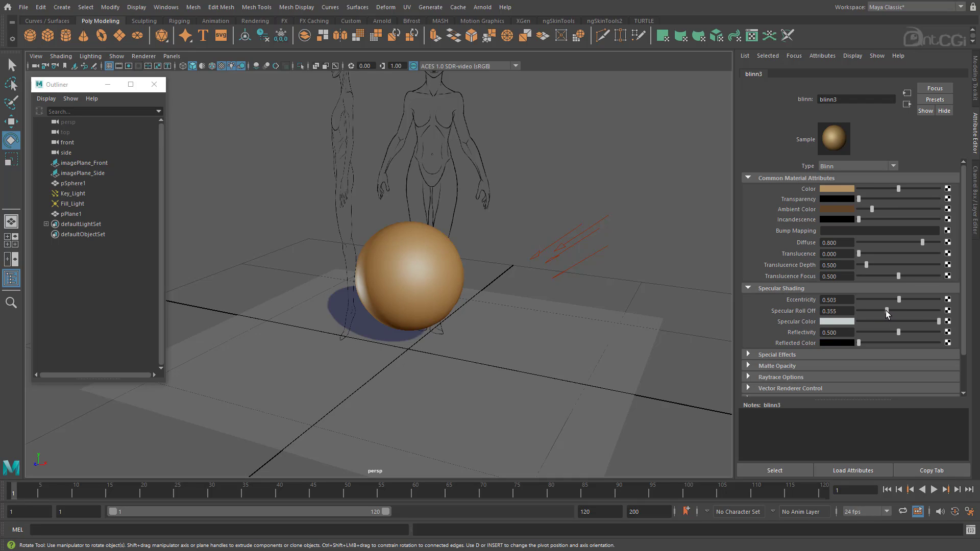
pyautogui.moveTo(441, 305)
pyautogui.keyDown('alt'); pyautogui.mouseDown()
pyautogui.moveTo(457, 298)
pyautogui.moveTo(446, 304)
pyautogui.mouseUp(); pyautogui.keyUp('alt')
pyautogui.keyDown('alt'); pyautogui.moveTo(447, 304); pyautogui.dragTo(535, 298, button='right'); pyautogui.keyUp('alt')
pyautogui.keyDown('alt'); pyautogui.moveTo(536, 299); pyautogui.dragTo(489, 294, button='middle'); pyautogui.keyUp('alt')
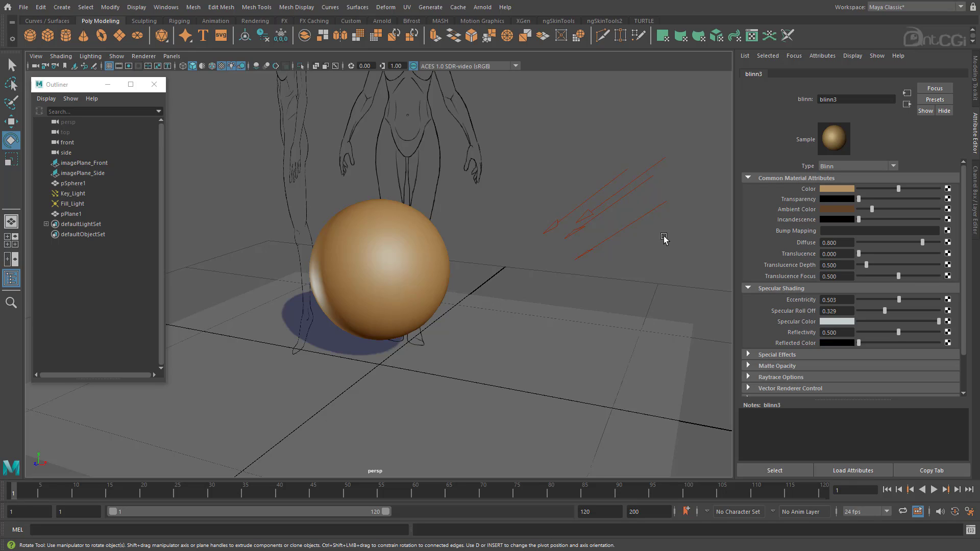
# Connect a Ramp texture to the Blinn material's color.
pyautogui.click(947, 189)
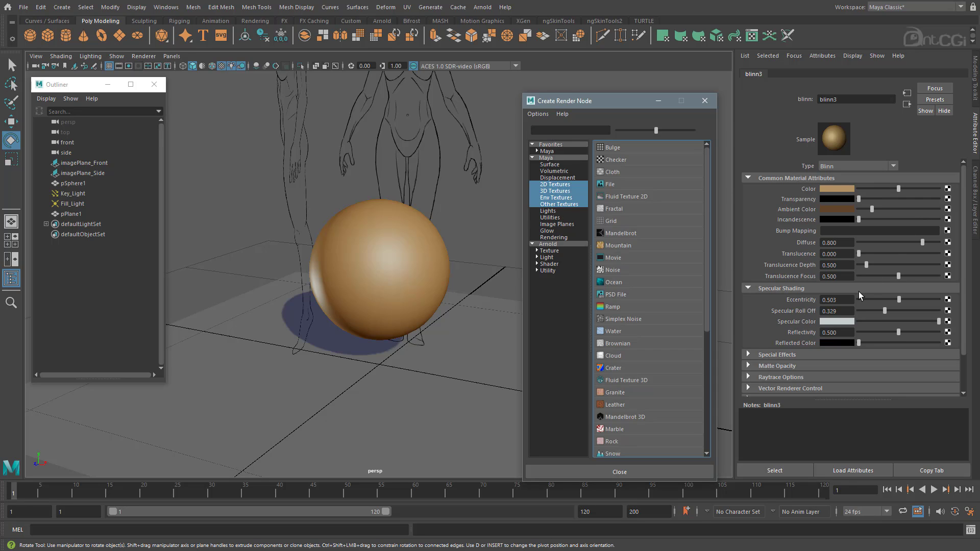
pyautogui.click(626, 305)
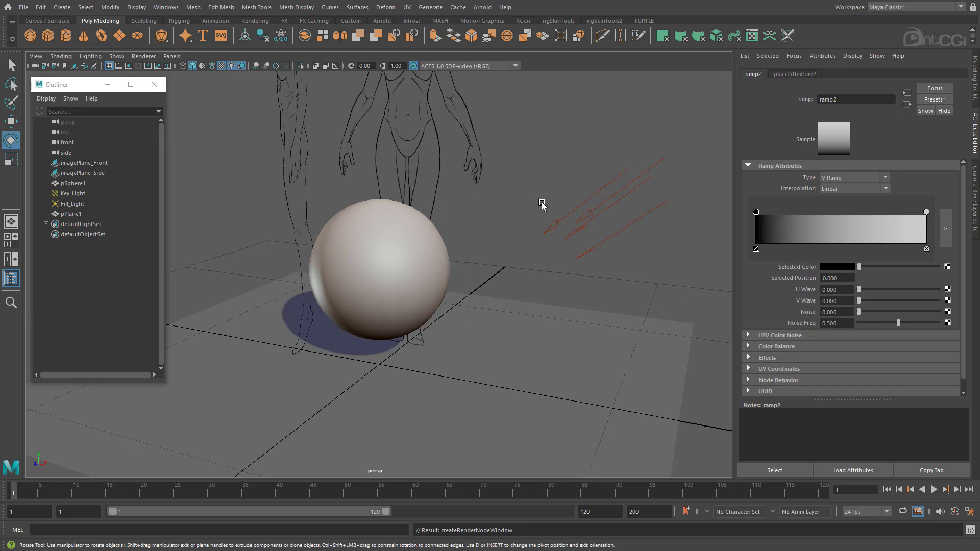
pyautogui.keyDown('alt'); pyautogui.moveTo(542, 203); pyautogui.dragTo(540, 205); pyautogui.keyUp('alt')
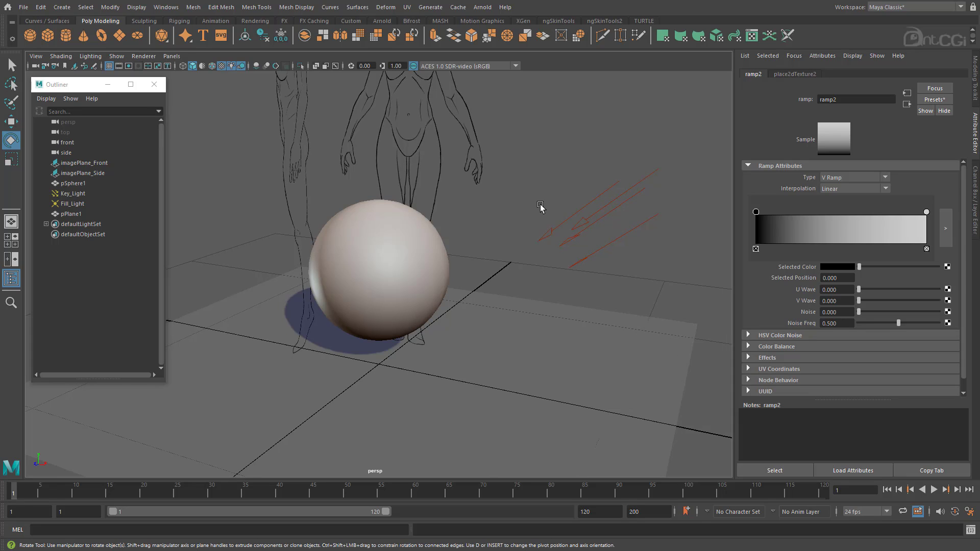
# Graph the ramp's input and output connections in the Node Editor.
pyautogui.click(165, 7)
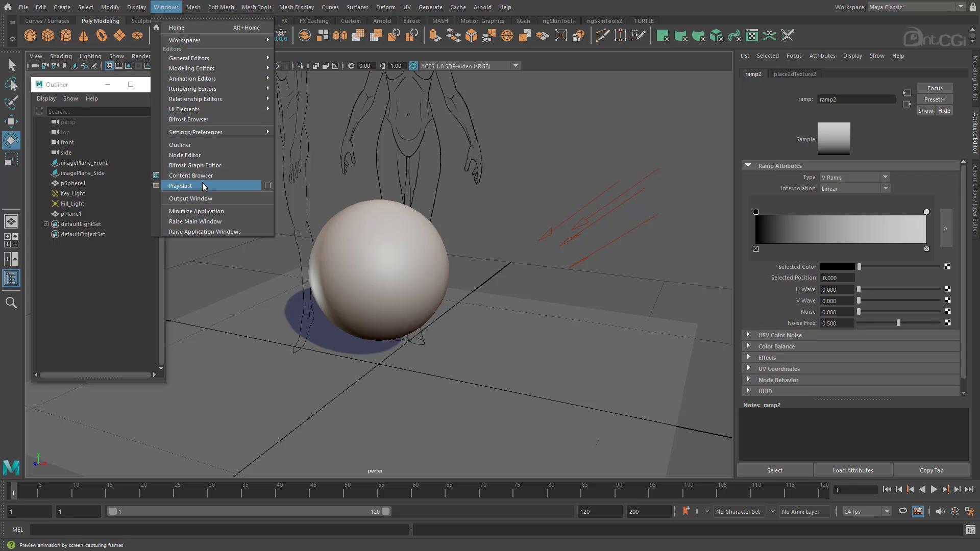
pyautogui.click(194, 156)
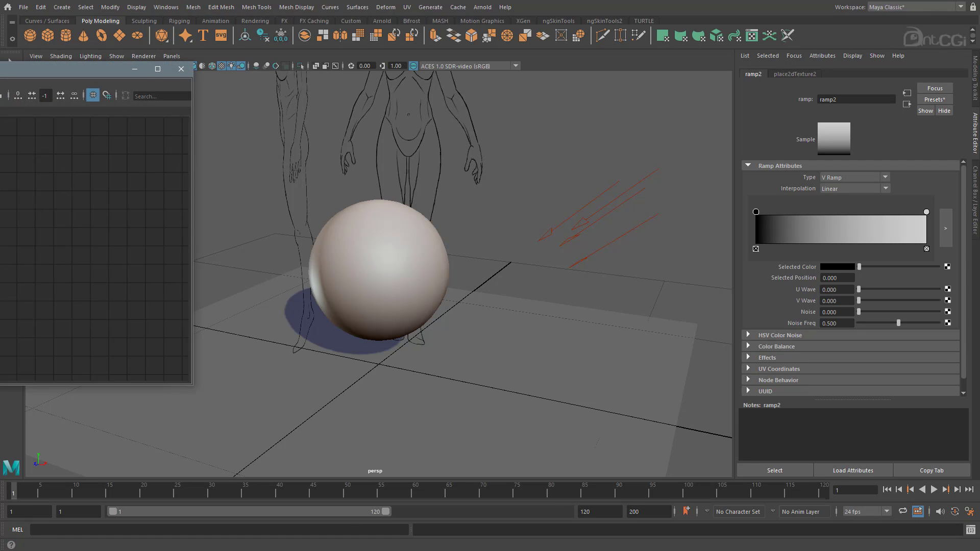
pyautogui.moveTo(0, 71); pyautogui.dragTo(601, 122)
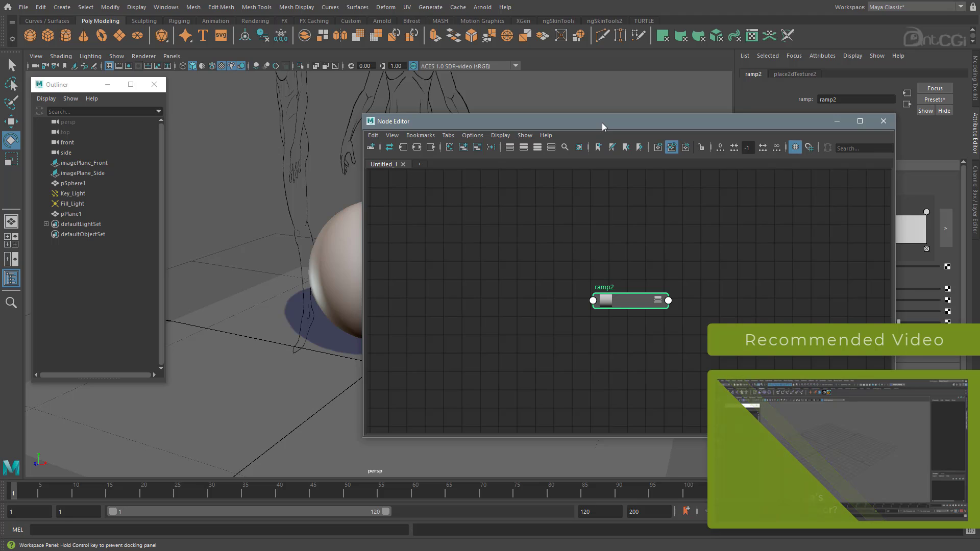
pyautogui.click(417, 147)
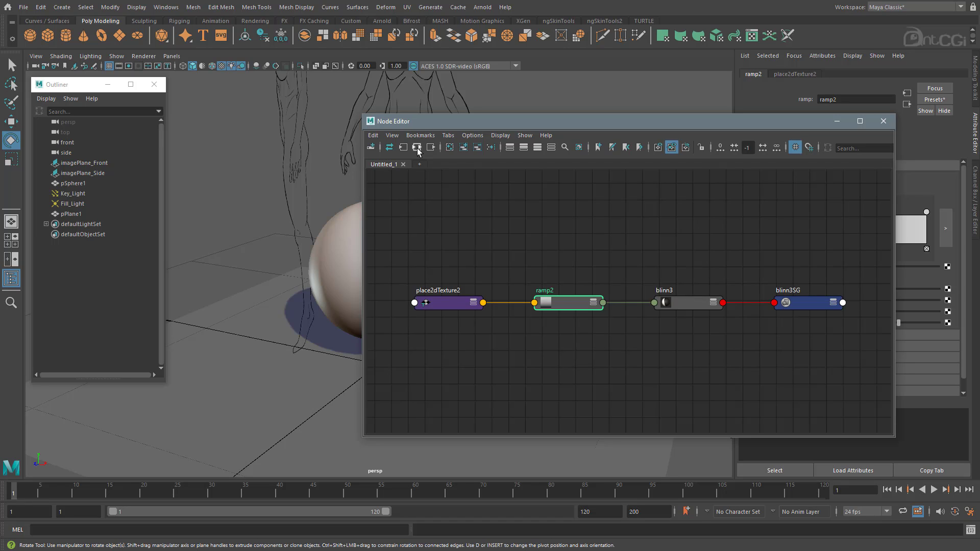
# Rename the Blinn material node to Clay_Mat.
pyautogui.click(688, 305)
pyautogui.keyDown('alt'); pyautogui.moveTo(326, 276); pyautogui.dragTo(258, 262, button='middle'); pyautogui.keyUp('alt')
pyautogui.keyDown('alt'); pyautogui.moveTo(258, 262); pyautogui.dragTo(215, 258, button='right'); pyautogui.keyUp('alt')
pyautogui.moveTo(895, 438); pyautogui.dragTo(714, 439)
pyautogui.keyDown('alt'); pyautogui.moveTo(651, 329); pyautogui.dragTo(538, 329, button='middle'); pyautogui.keyUp('alt')
pyautogui.click(828, 99)
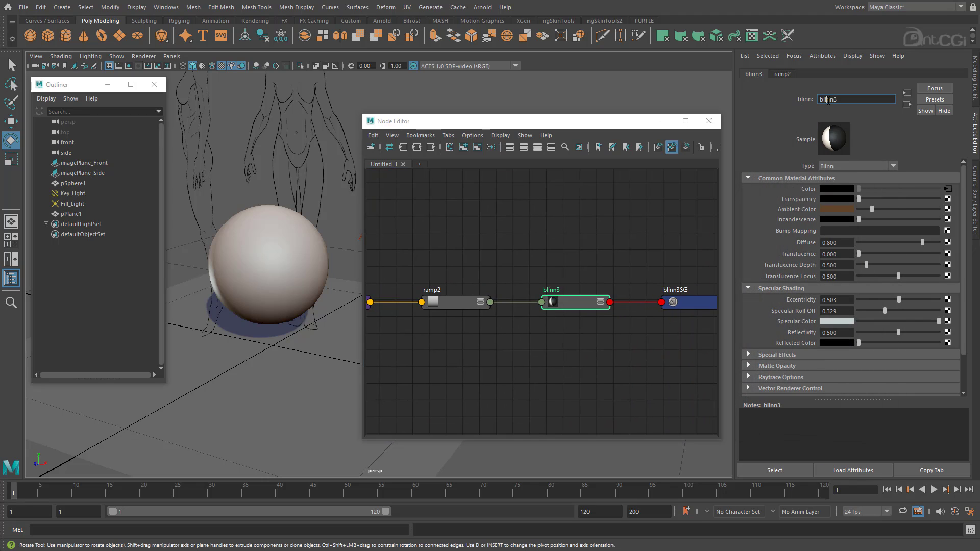
pyautogui.doubleClick(828, 100)
pyautogui.write('Clay_Mat')
pyautogui.press('Return')
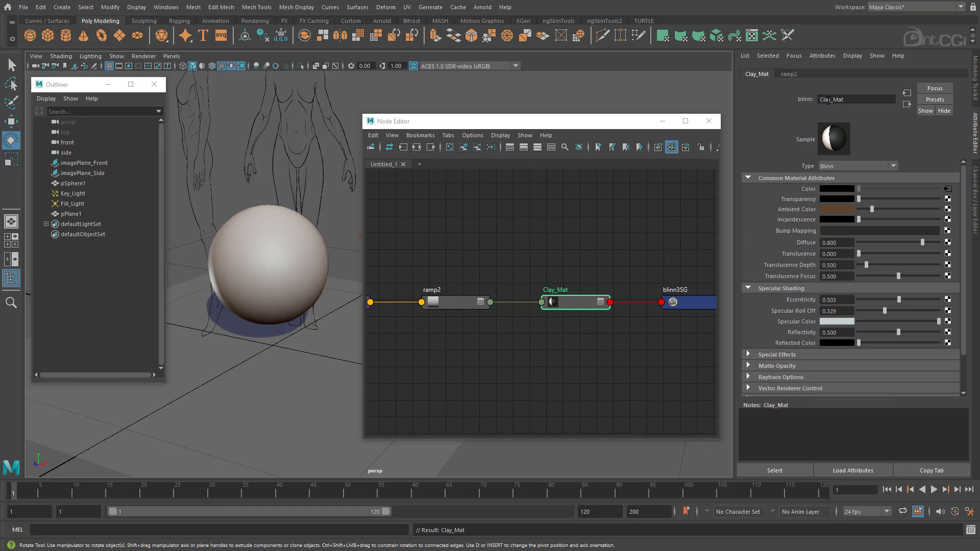
# Rename the ramp texture node connected to the material to Clay_Ramp.
pyautogui.click(449, 301)
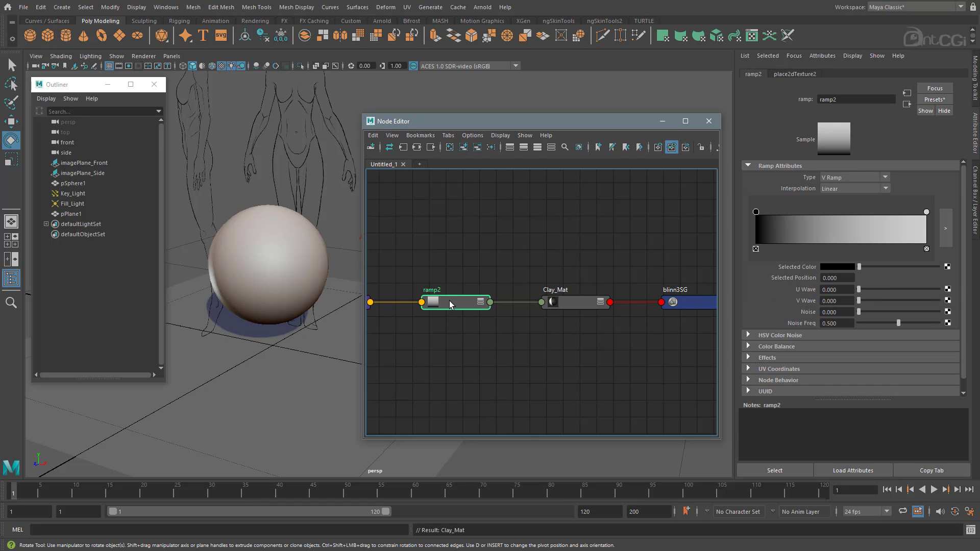
pyautogui.doubleClick(830, 97)
pyautogui.write('Clay_')
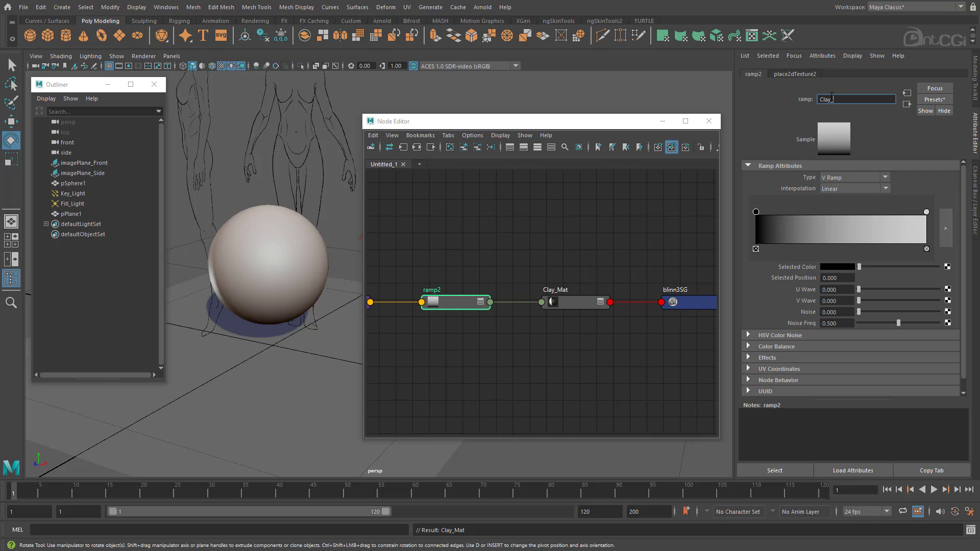
pyautogui.write('Colour')
pyautogui.press('BackSpace')
pyautogui.press('BackSpace')
pyautogui.press('BackSpace')
pyautogui.press('BackSpace')
pyautogui.press('BackSpace')
pyautogui.press('BackSpace')
pyautogui.write('Ramp')
pyautogui.press('Return')
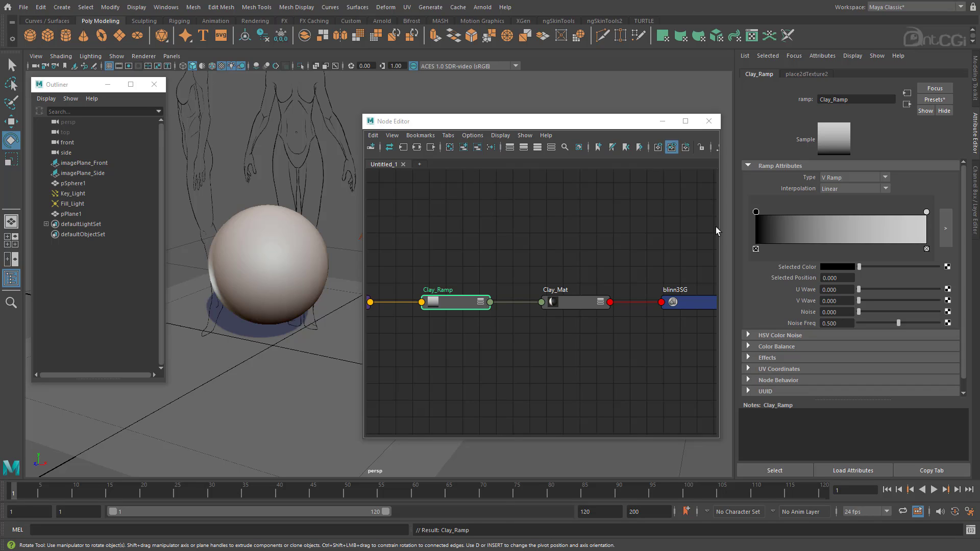
# Show all attributes on the Clay_Ramp node and expand its Uv Coord into U Coord and V Coord.
pyautogui.keyDown('alt'); pyautogui.moveTo(492, 241); pyautogui.dragTo(585, 215, button='middle'); pyautogui.keyUp('alt')
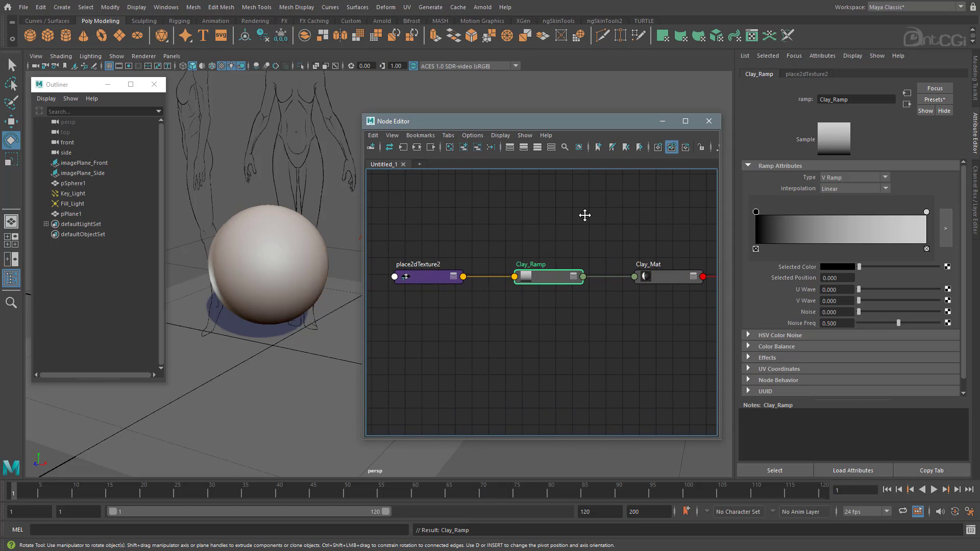
pyautogui.press('3')
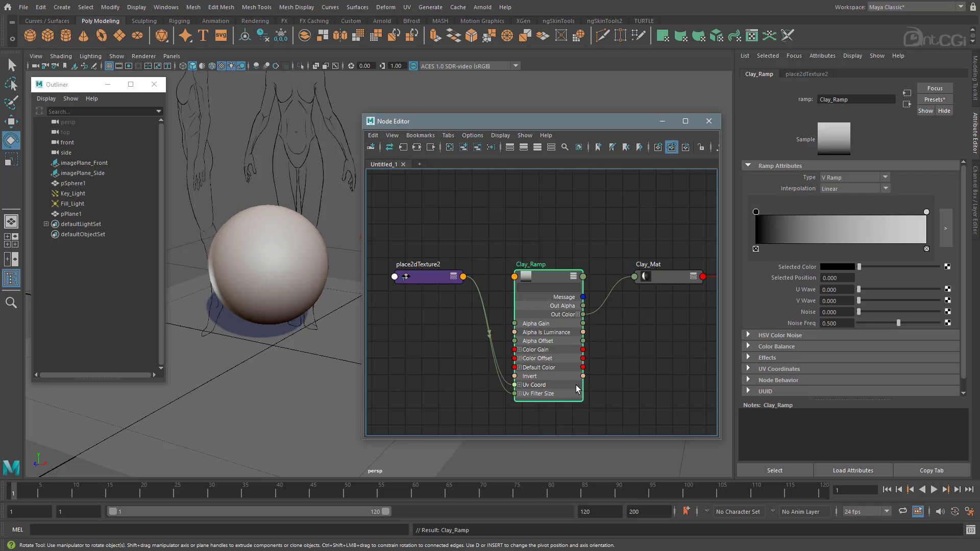
pyautogui.click(519, 384)
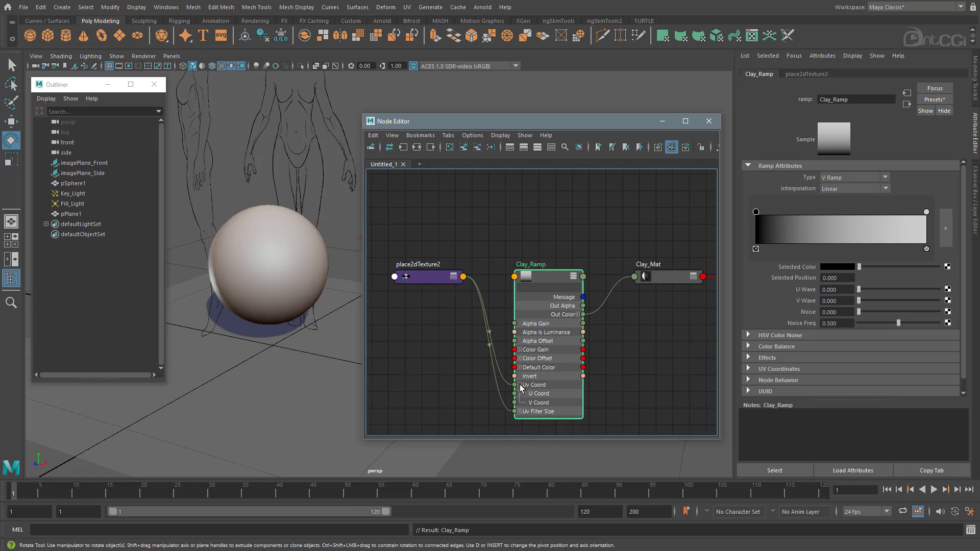
pyautogui.keyDown('alt'); pyautogui.moveTo(493, 305); pyautogui.dragTo(504, 299, button='middle'); pyautogui.keyUp('alt')
pyautogui.click(569, 225)
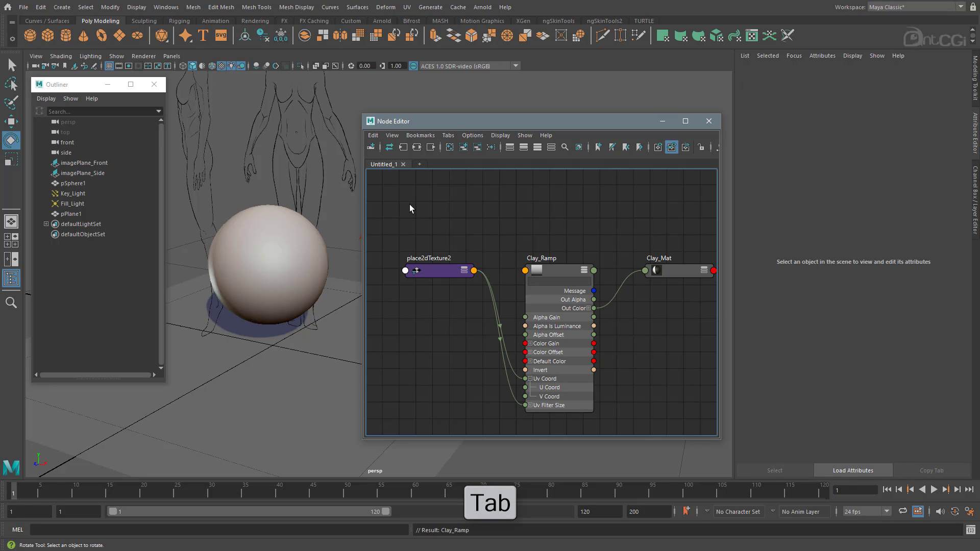
# Create a samplerInfo node and arrange it above the place2dTexture node, to the left of Clay_Ramp.
pyautogui.press('Tab')
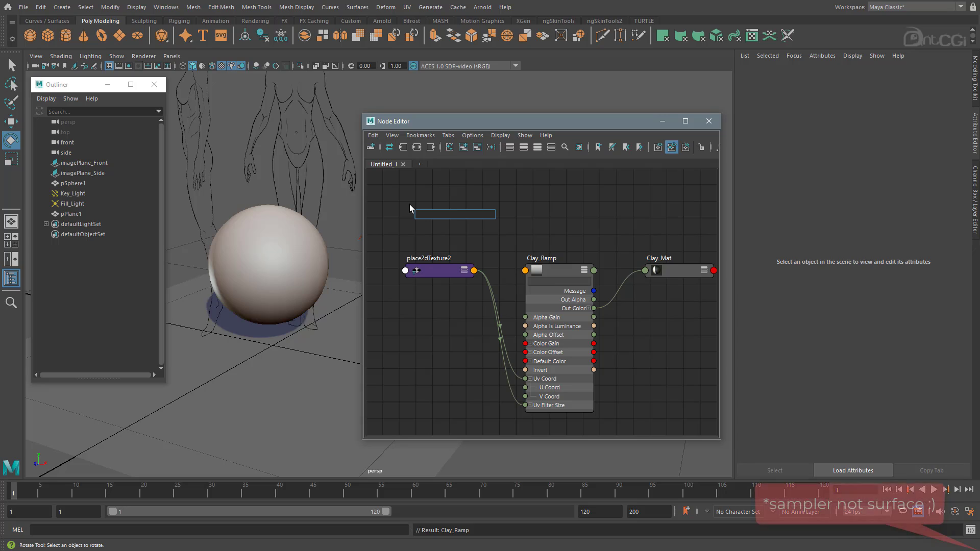
pyautogui.write('sampler')
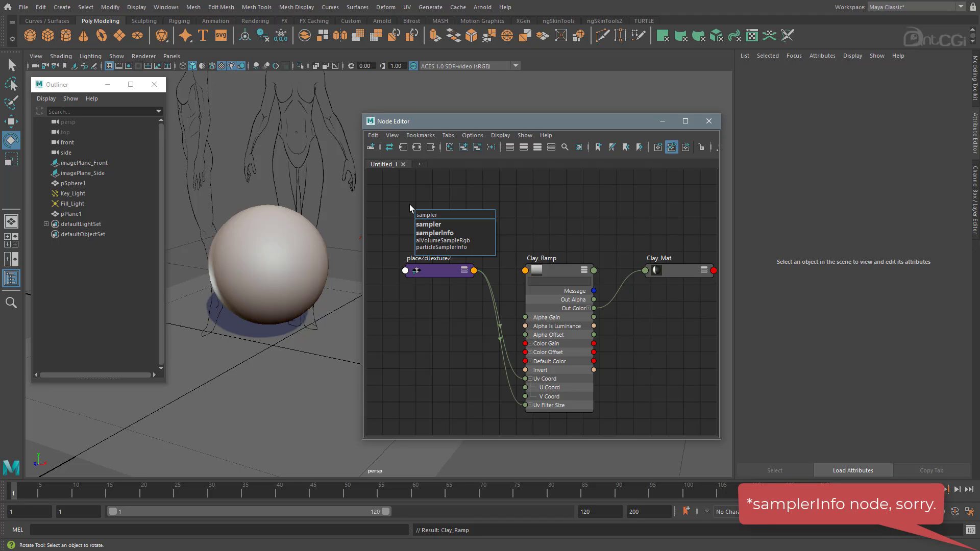
pyautogui.click(463, 233)
pyautogui.moveTo(455, 222); pyautogui.dragTo(450, 192)
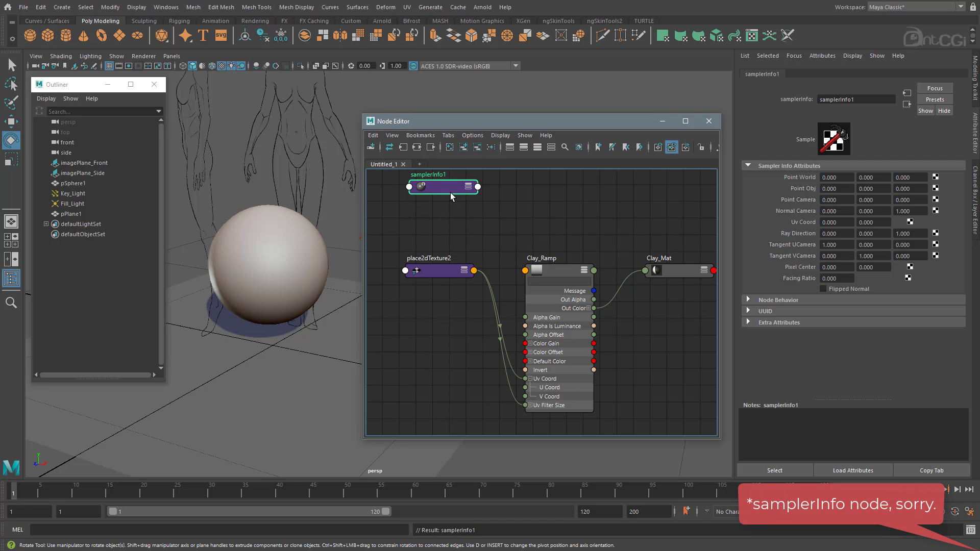
pyautogui.moveTo(439, 270); pyautogui.dragTo(445, 376)
pyautogui.moveTo(446, 189); pyautogui.dragTo(444, 196)
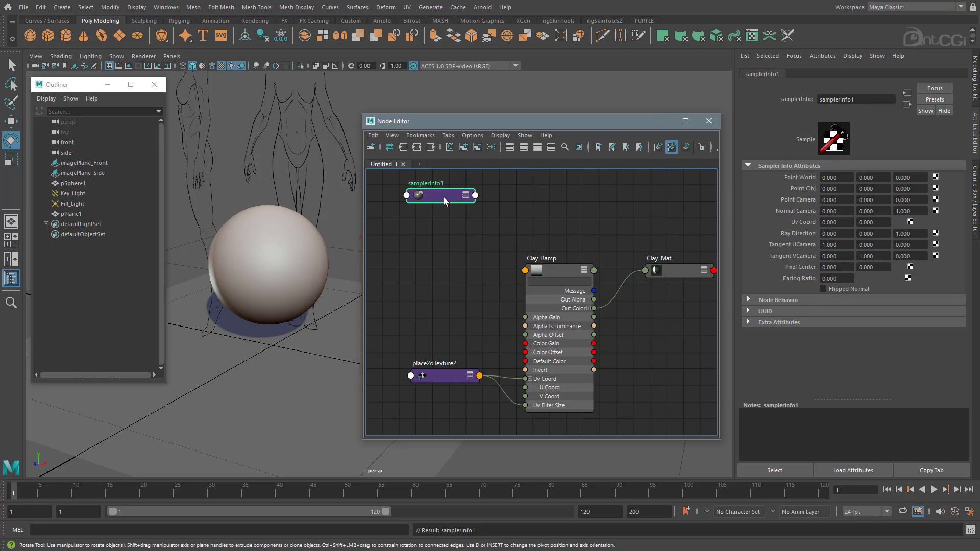
# Connect the samplerInfo node's Facing Ratio to Clay_Ramp's V Coord and close the Node Editor.
pyautogui.press('3')
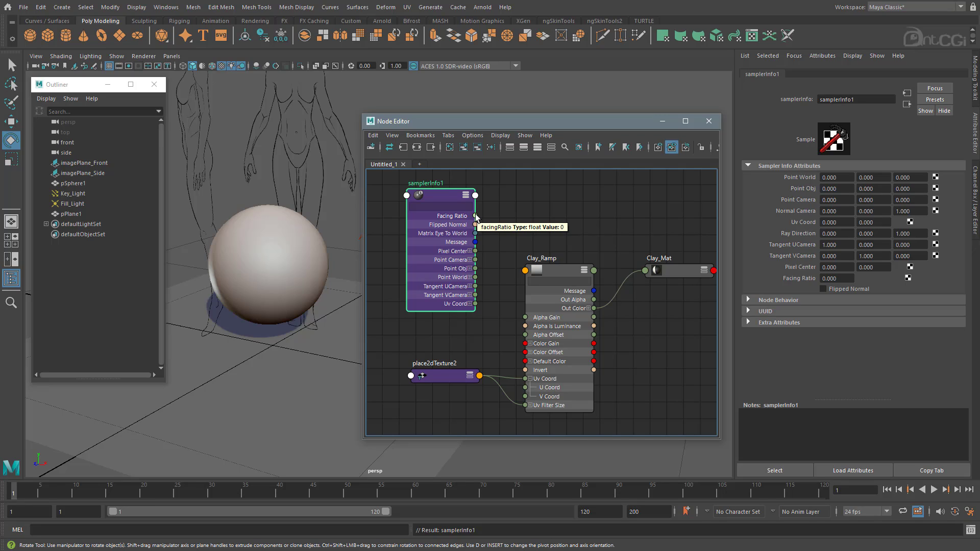
pyautogui.moveTo(476, 217)
pyautogui.mouseDown()
pyautogui.moveTo(511, 390)
pyautogui.moveTo(527, 398)
pyautogui.mouseUp()
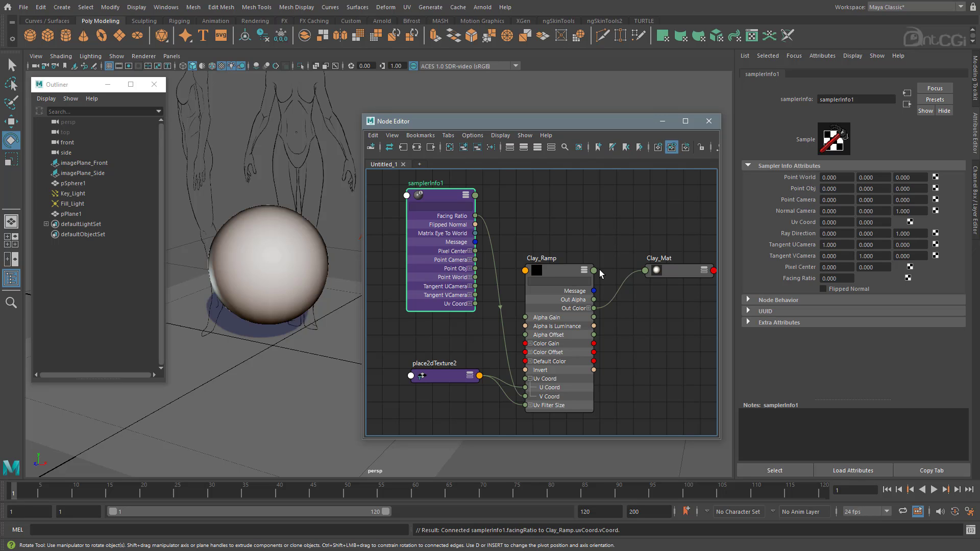
pyautogui.click(707, 124)
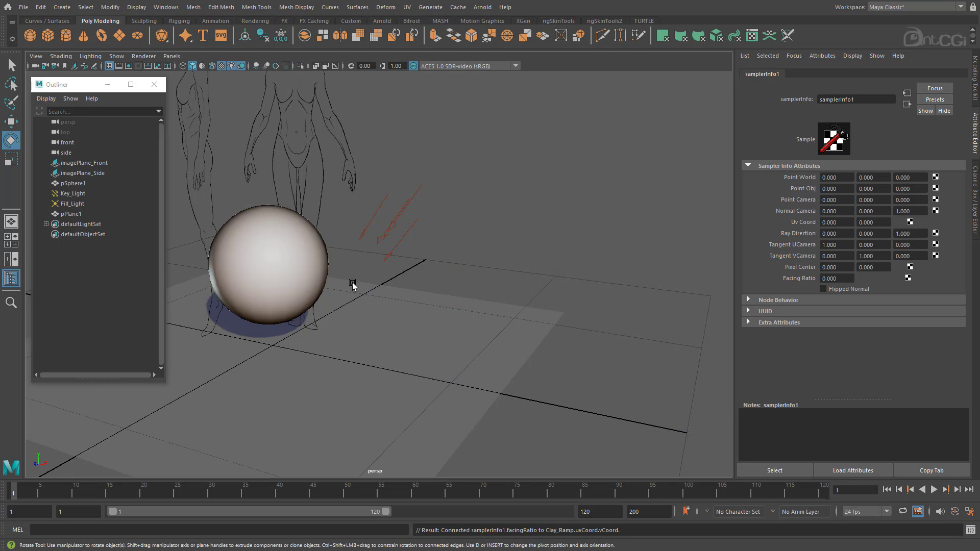
# Select the Clay_Mat material through the sphere and open the ramp attributes connected to its color.
pyautogui.keyDown('alt'); pyautogui.moveTo(352, 284); pyautogui.dragTo(446, 274, button='middle'); pyautogui.keyUp('alt')
pyautogui.moveTo(447, 275)
pyautogui.keyDown('alt'); pyautogui.mouseDown()
pyautogui.moveTo(431, 278)
pyautogui.moveTo(555, 273)
pyautogui.moveTo(471, 274)
pyautogui.moveTo(438, 286)
pyautogui.moveTo(449, 327)
pyautogui.moveTo(444, 290)
pyautogui.moveTo(455, 281)
pyautogui.mouseUp(); pyautogui.keyUp('alt')
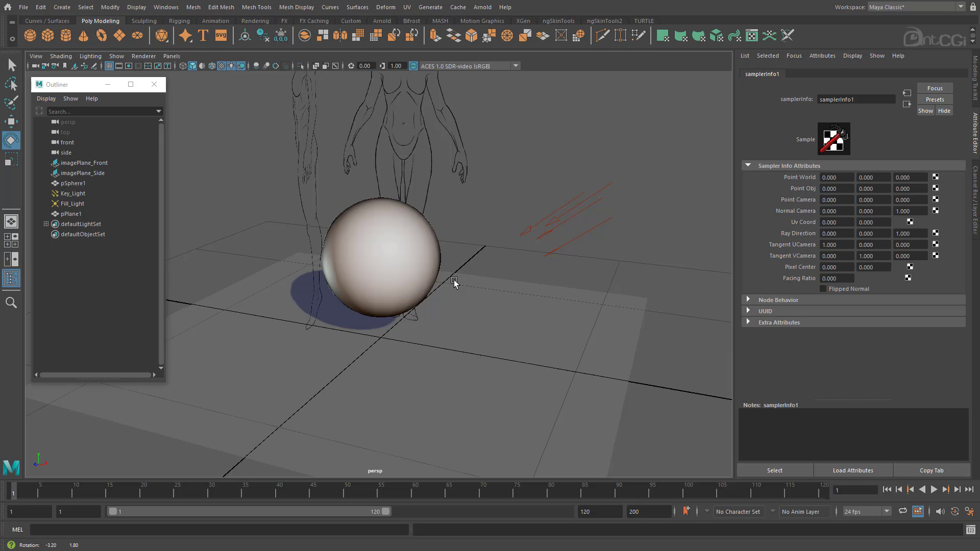
pyautogui.click(435, 264)
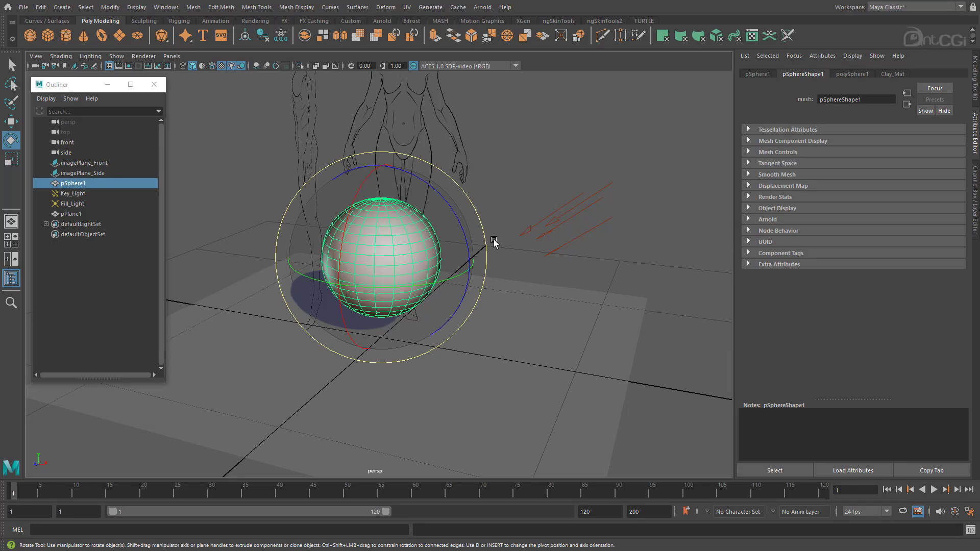
pyautogui.click(891, 75)
pyautogui.click(774, 470)
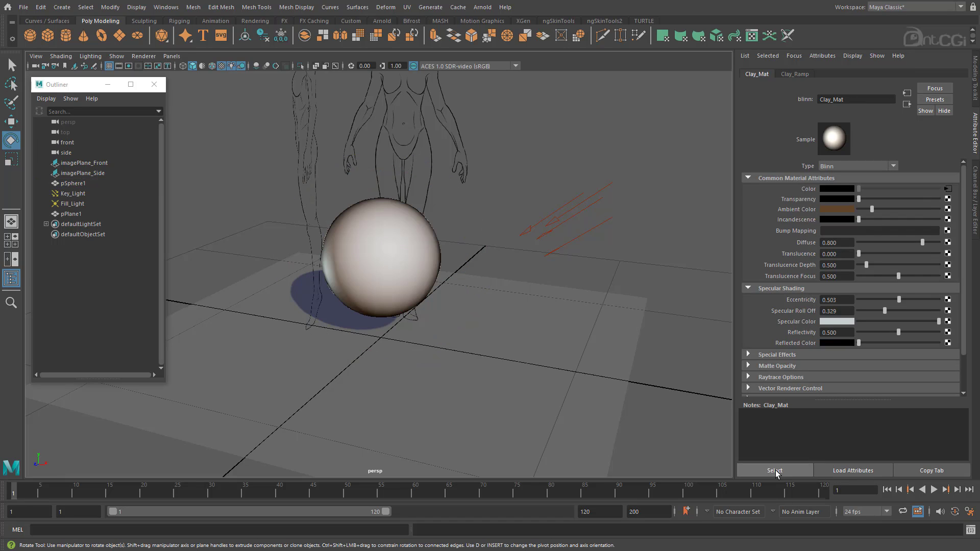
pyautogui.scroll(2, 394, 271)
pyautogui.keyDown('alt'); pyautogui.moveTo(394, 270); pyautogui.dragTo(453, 269, button='right'); pyautogui.keyUp('alt')
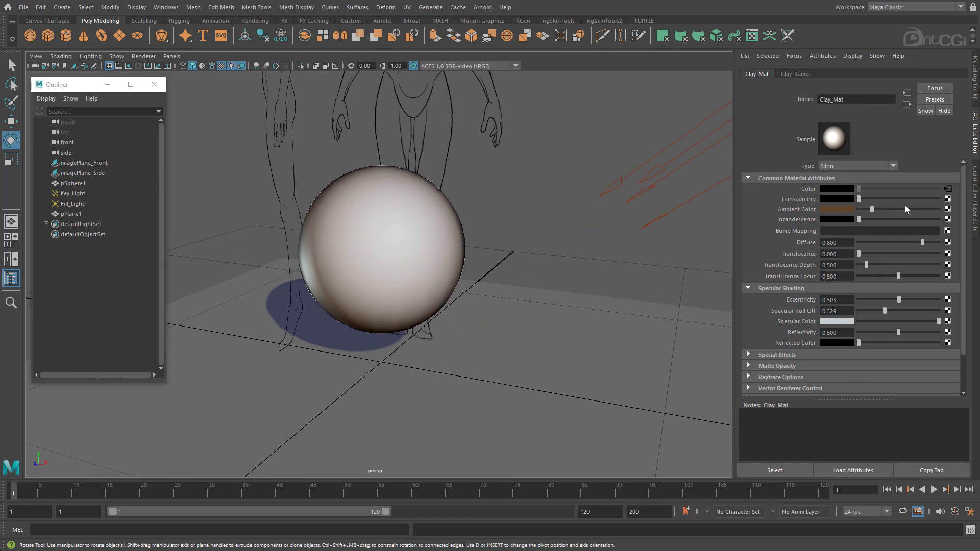
pyautogui.click(947, 189)
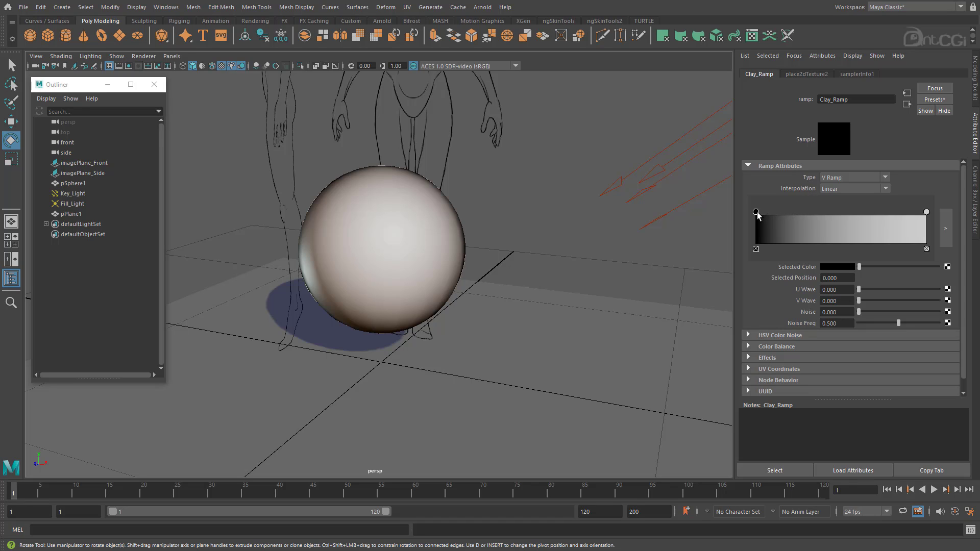
# Reverse Clay_Ramp's handles, placing the light gray one at the start and the black one at position 0.427.
pyautogui.moveTo(757, 213); pyautogui.dragTo(858, 213)
pyautogui.moveTo(926, 213); pyautogui.dragTo(749, 214)
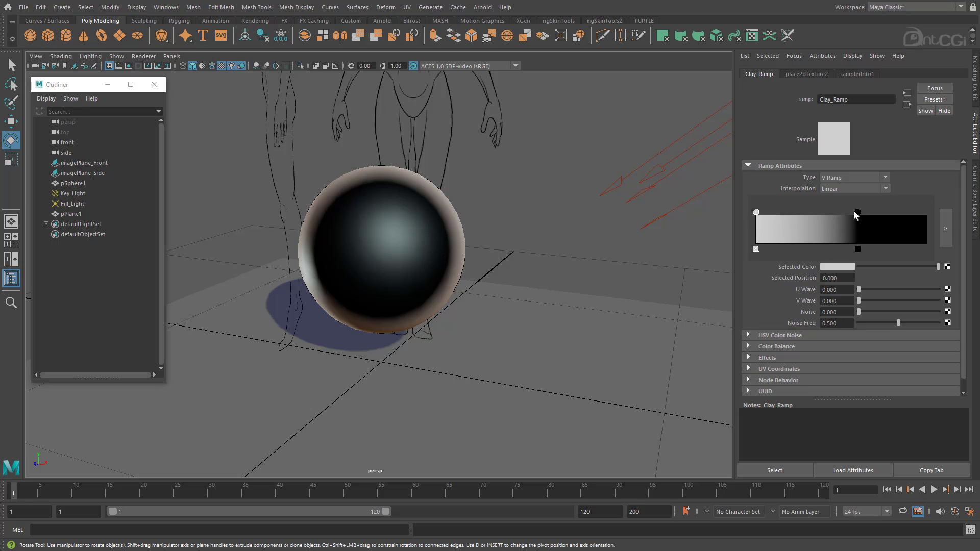
pyautogui.moveTo(857, 211)
pyautogui.mouseDown()
pyautogui.moveTo(772, 211)
pyautogui.moveTo(837, 213)
pyautogui.moveTo(829, 212)
pyautogui.mouseUp()
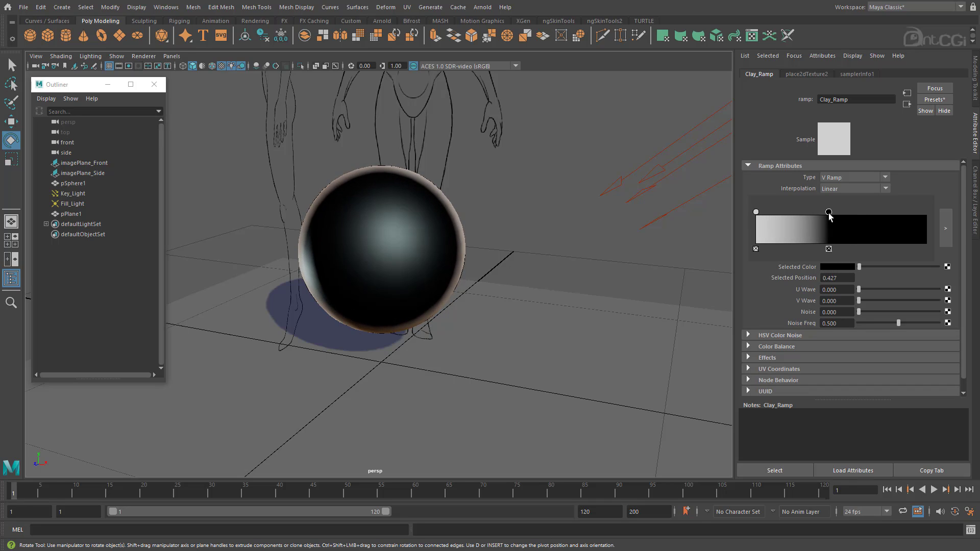
# Change the ramp's black handle to a light orange-brown and set the ramp interpolation to Smooth.
pyautogui.click(837, 266)
pyautogui.click(797, 259)
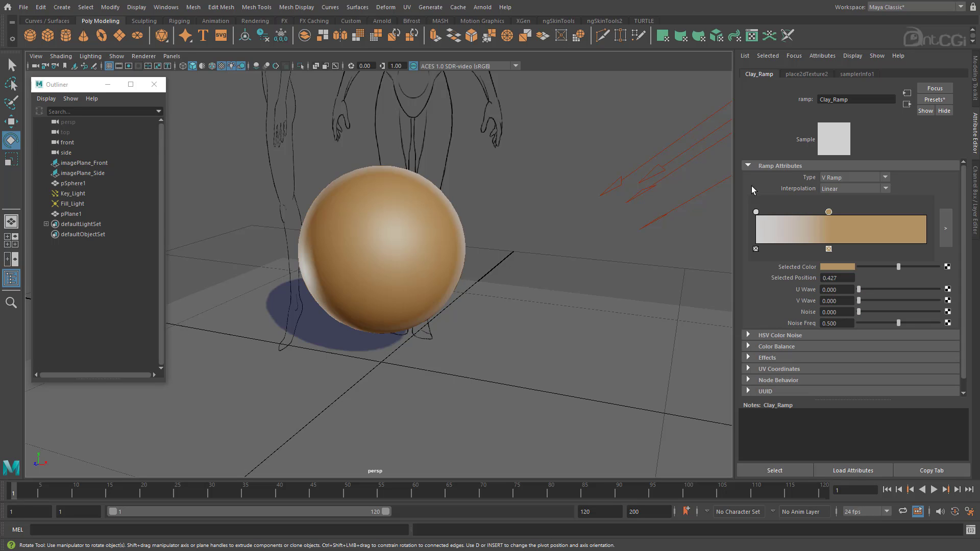
pyautogui.keyDown('alt'); pyautogui.moveTo(433, 252); pyautogui.dragTo(451, 234); pyautogui.keyUp('alt')
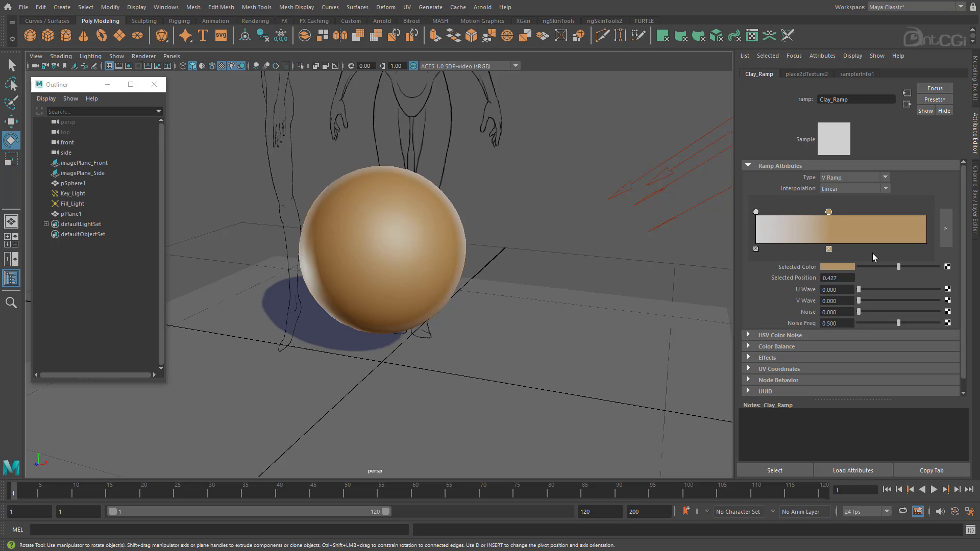
pyautogui.click(841, 188)
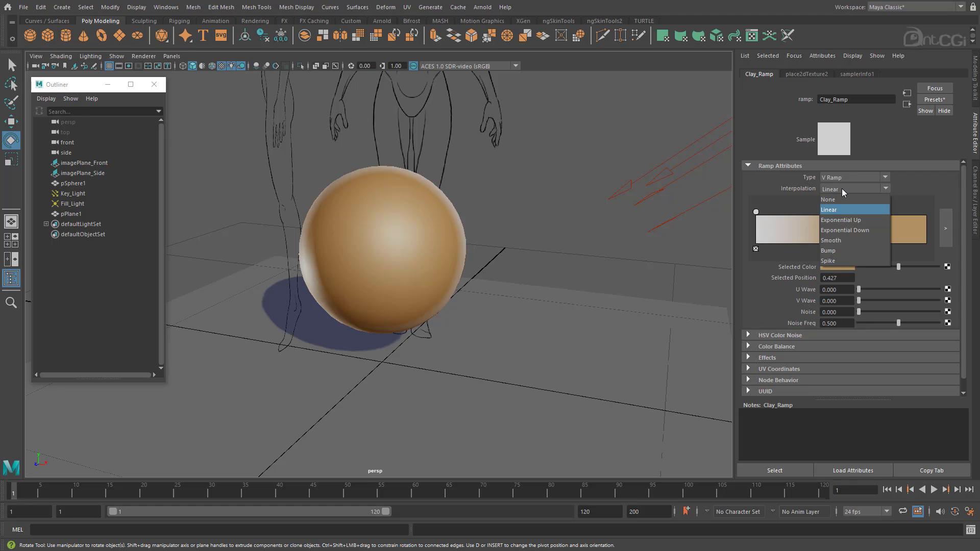
pyautogui.click(838, 240)
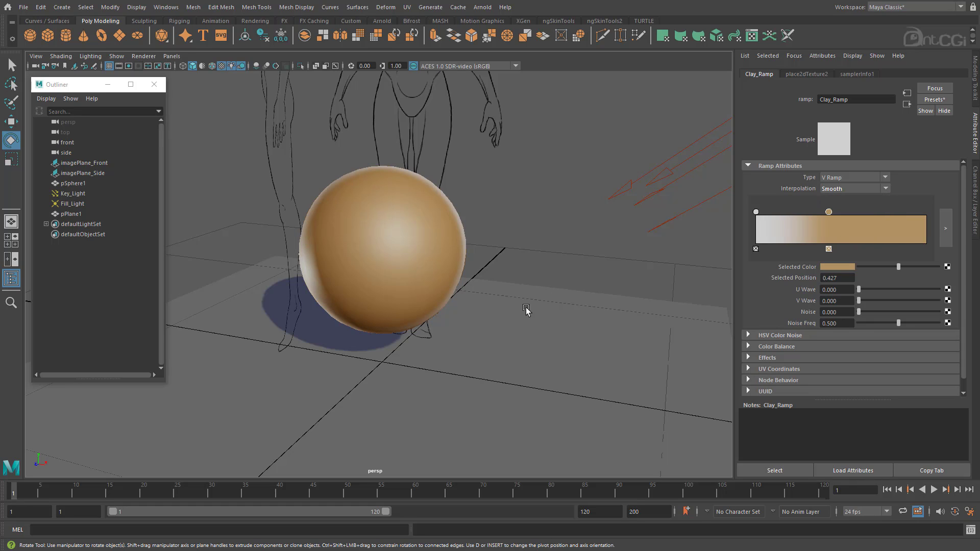
# Select the key light and rotate it slightly in the viewport to adjust the sphere's lighting.
pyautogui.keyDown('alt'); pyautogui.moveTo(525, 310); pyautogui.dragTo(385, 295, button='right'); pyautogui.keyUp('alt')
pyautogui.click(480, 149)
pyautogui.keyDown('alt'); pyautogui.moveTo(462, 259); pyautogui.dragTo(517, 275); pyautogui.keyUp('alt')
pyautogui.click(560, 172)
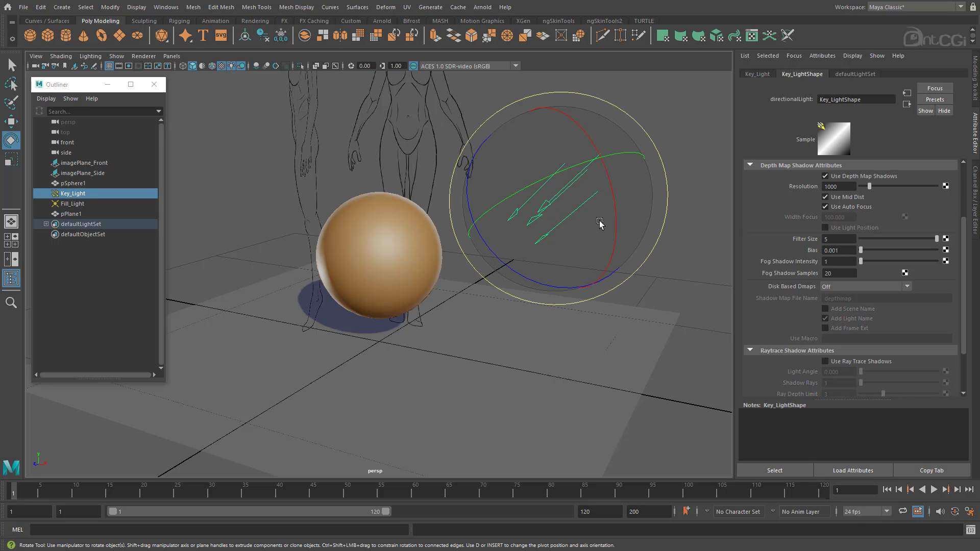
pyautogui.moveTo(567, 194)
pyautogui.mouseDown()
pyautogui.moveTo(597, 197)
pyautogui.moveTo(583, 190)
pyautogui.moveTo(595, 184)
pyautogui.moveTo(564, 198)
pyautogui.moveTo(579, 193)
pyautogui.mouseUp()
pyautogui.keyDown('alt'); pyautogui.moveTo(468, 252); pyautogui.dragTo(504, 254, button='middle'); pyautogui.keyUp('alt')
pyautogui.keyDown('alt'); pyautogui.moveTo(504, 254); pyautogui.dragTo(404, 251, button='right'); pyautogui.keyUp('alt')
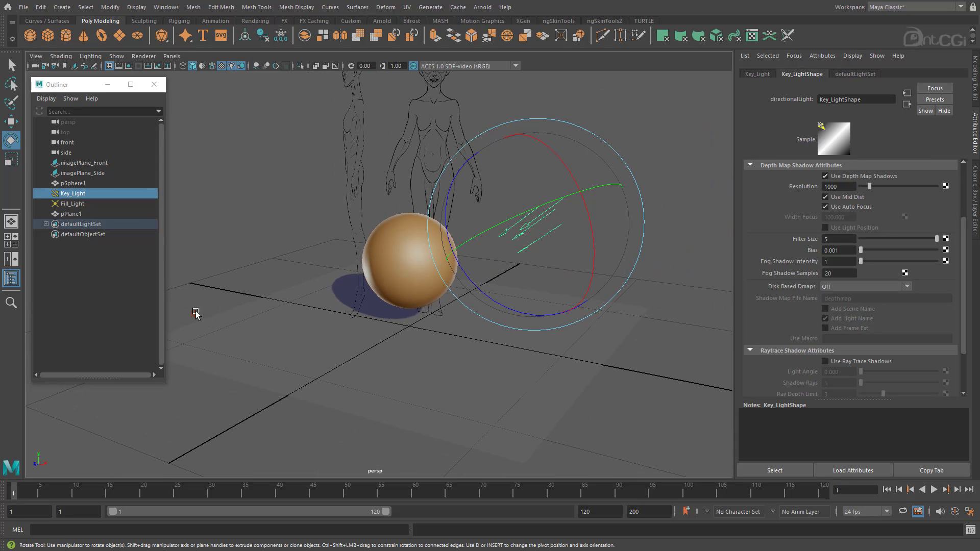
# Tint the fill light's color a pale yellow with hue 60, saturation 0.192 and value 1.
pyautogui.click(360, 237)
pyautogui.moveTo(185, 308); pyautogui.dragTo(201, 319)
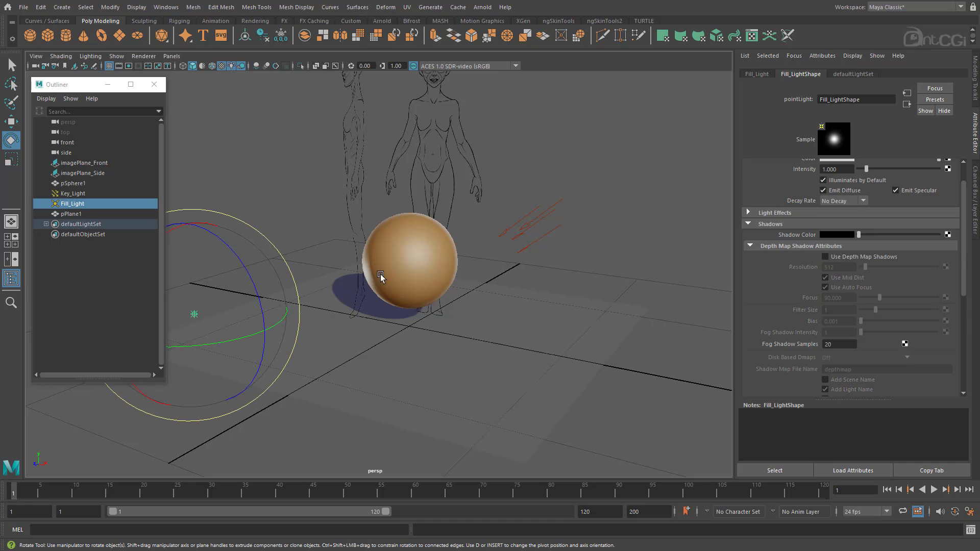
pyautogui.scroll(1, 903, 250)
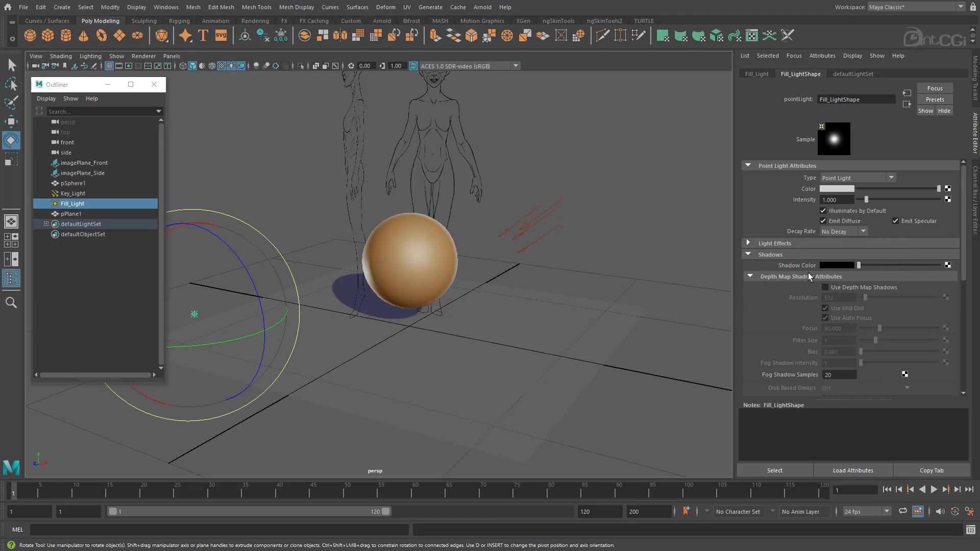
pyautogui.click(770, 255)
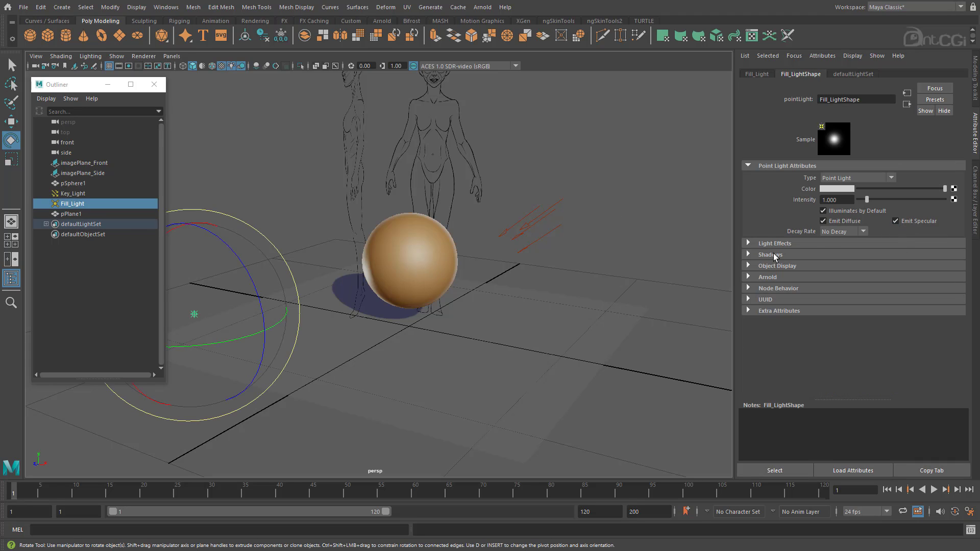
pyautogui.click(832, 189)
pyautogui.click(841, 189)
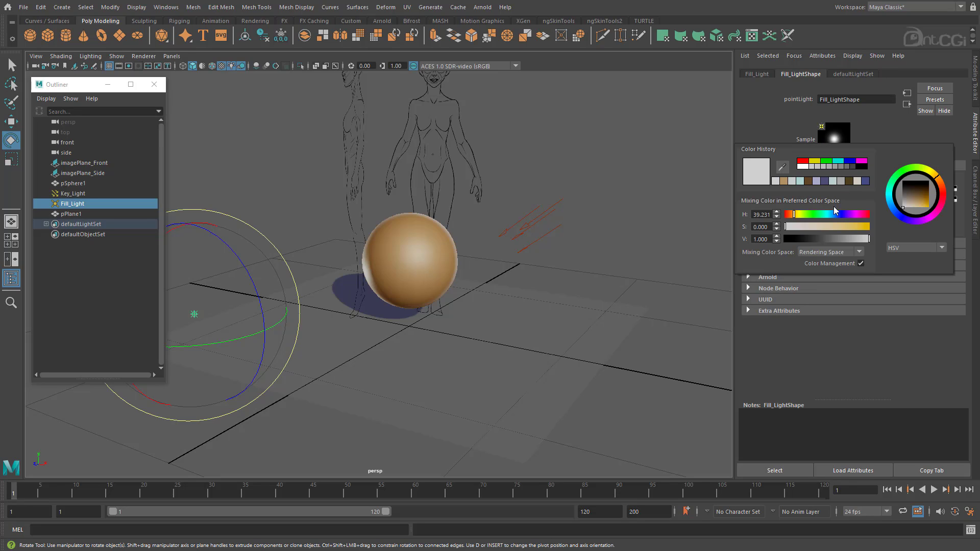
pyautogui.click(816, 163)
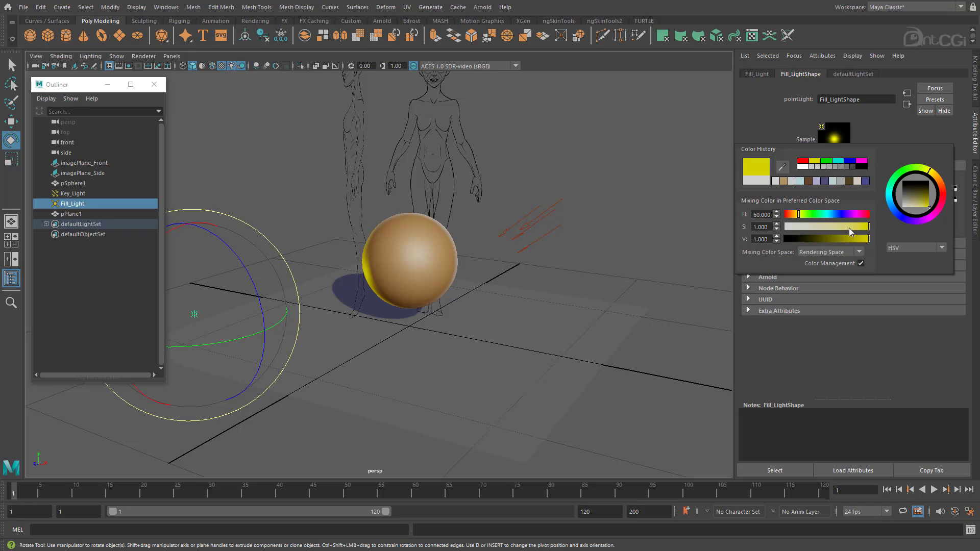
pyautogui.moveTo(849, 228); pyautogui.dragTo(802, 227)
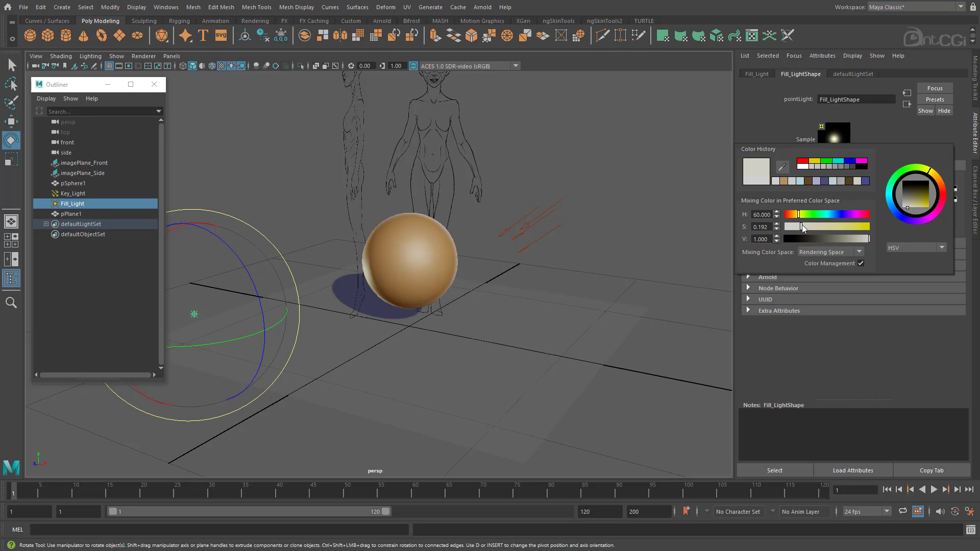
pyautogui.keyDown('alt'); pyautogui.moveTo(416, 294); pyautogui.dragTo(417, 291); pyautogui.keyUp('alt')
pyautogui.click(521, 153)
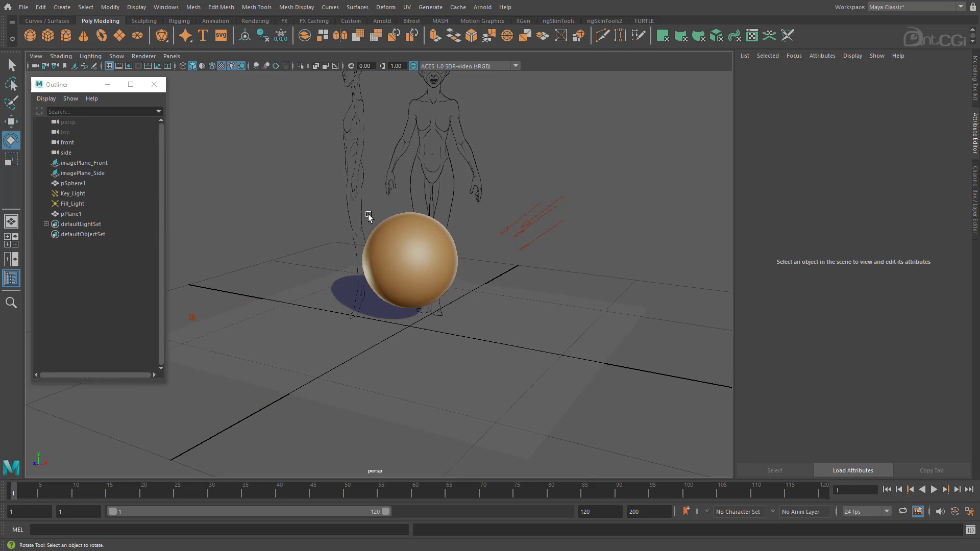
pyautogui.keyDown('alt'); pyautogui.moveTo(366, 211); pyautogui.dragTo(490, 247); pyautogui.keyUp('alt')
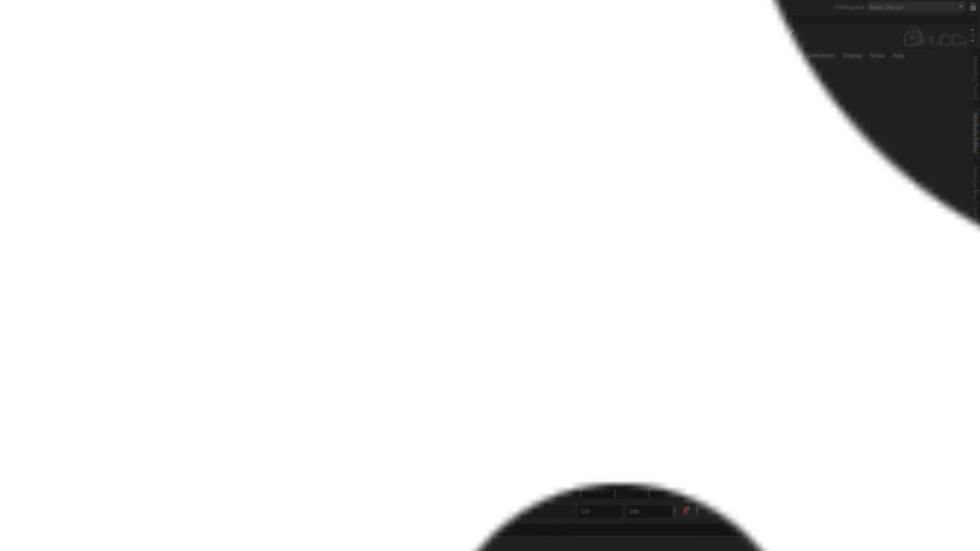
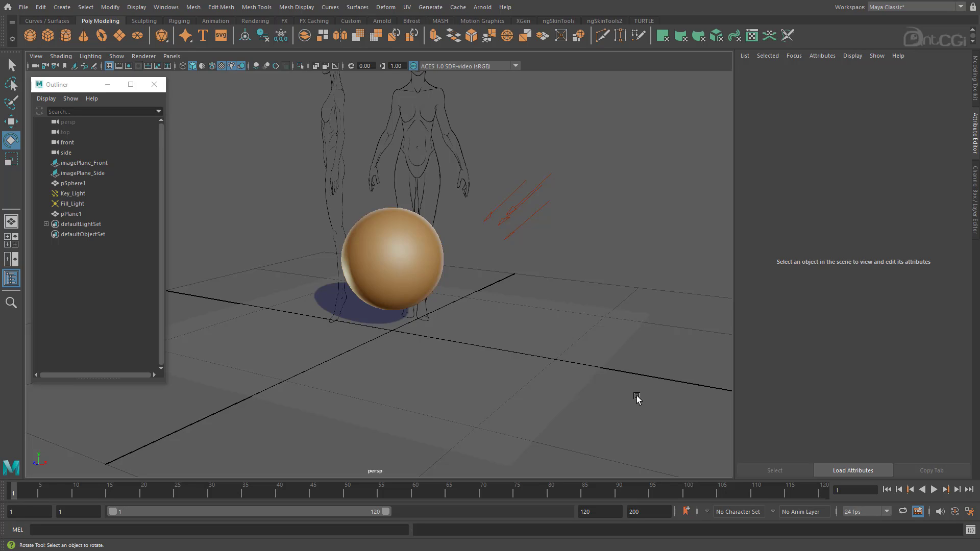
# Assign a new Lambert material to the ground plane.
pyautogui.click(517, 314)
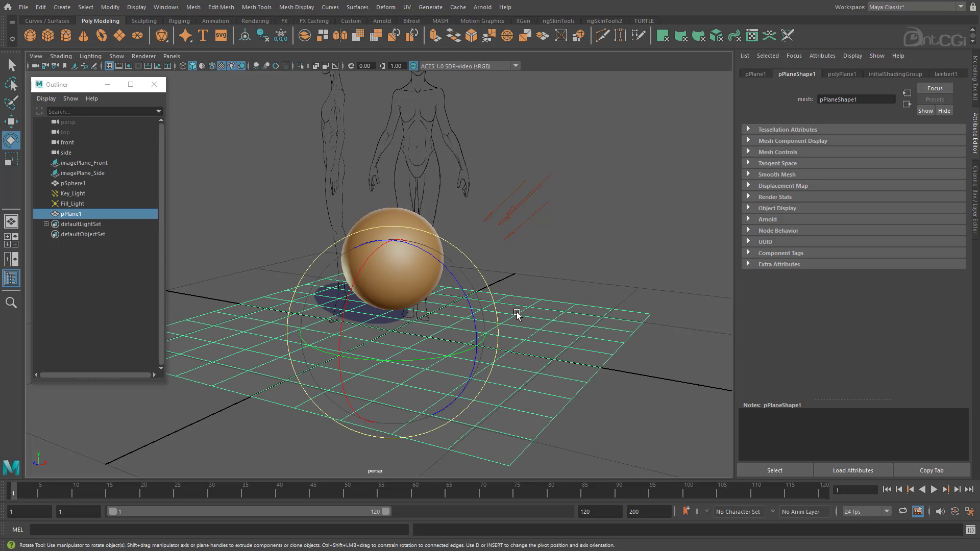
pyautogui.keyDown('alt'); pyautogui.moveTo(514, 296); pyautogui.dragTo(494, 197); pyautogui.keyUp('alt')
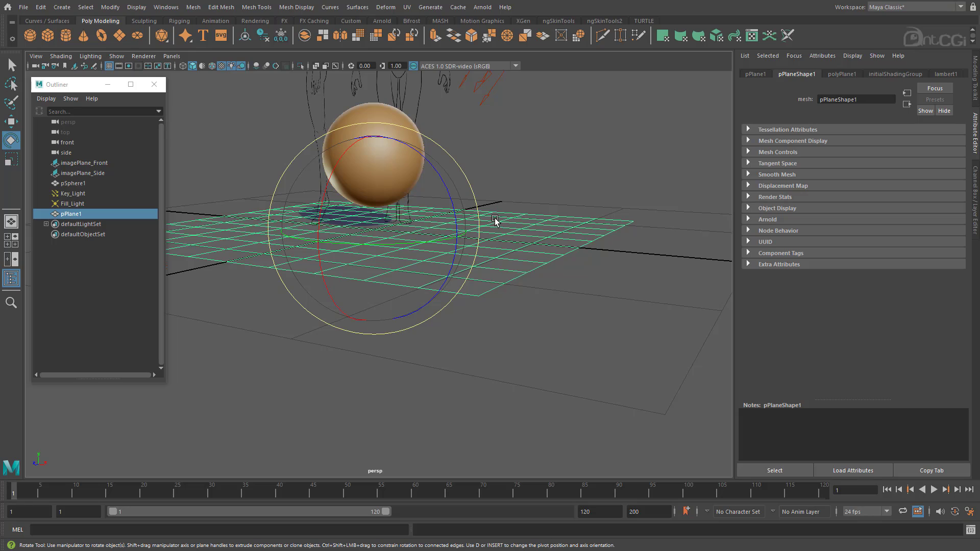
pyautogui.rightClick(494, 217)
pyautogui.moveTo(506, 493)
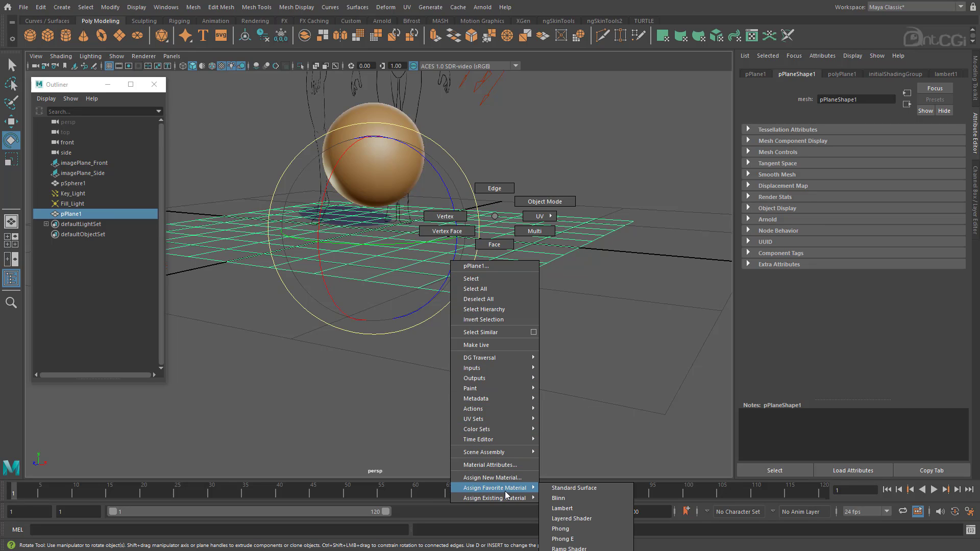
pyautogui.click(593, 508)
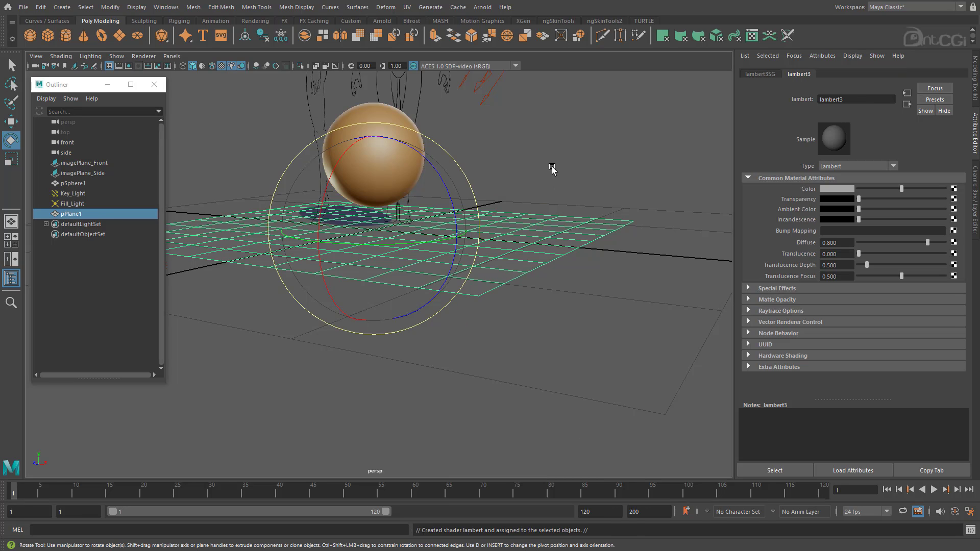
pyautogui.keyDown('alt'); pyautogui.moveTo(552, 167); pyautogui.dragTo(549, 172); pyautogui.keyUp('alt')
pyautogui.keyDown('alt'); pyautogui.moveTo(548, 172); pyautogui.dragTo(580, 240, button='middle'); pyautogui.keyUp('alt')
pyautogui.keyDown('alt'); pyautogui.moveTo(581, 239); pyautogui.dragTo(576, 240); pyautogui.keyUp('alt')
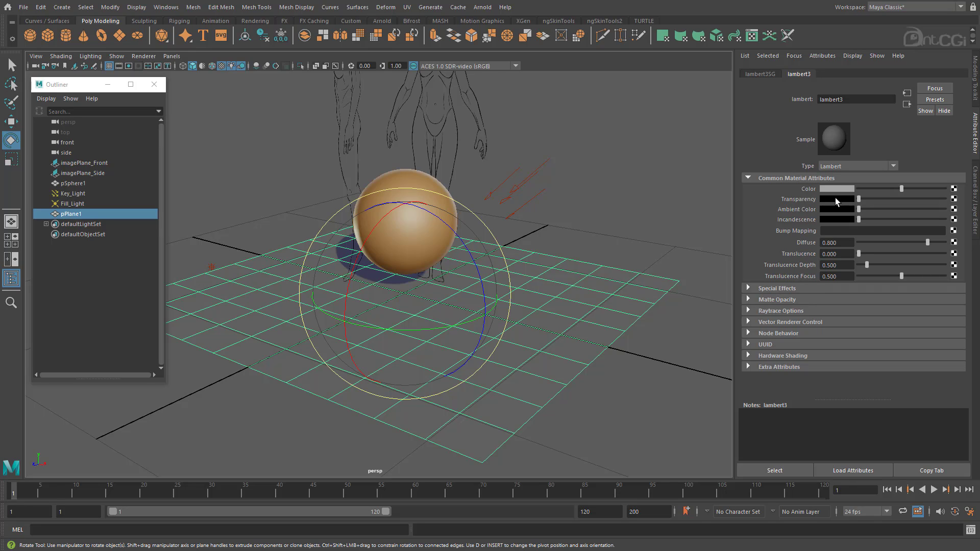
# Connect a Ramp texture to the transparency of the ground plane's Lambert material.
pyautogui.click(954, 199)
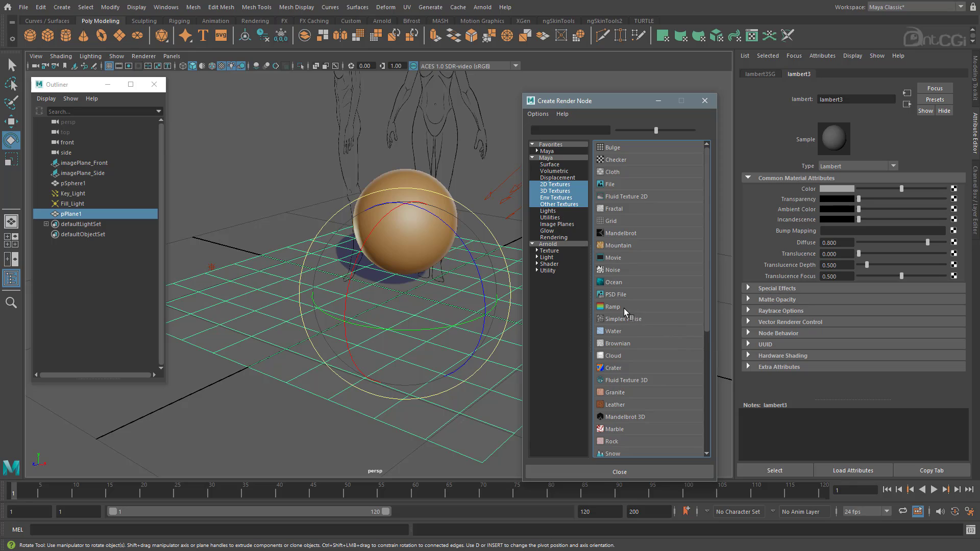
pyautogui.click(612, 306)
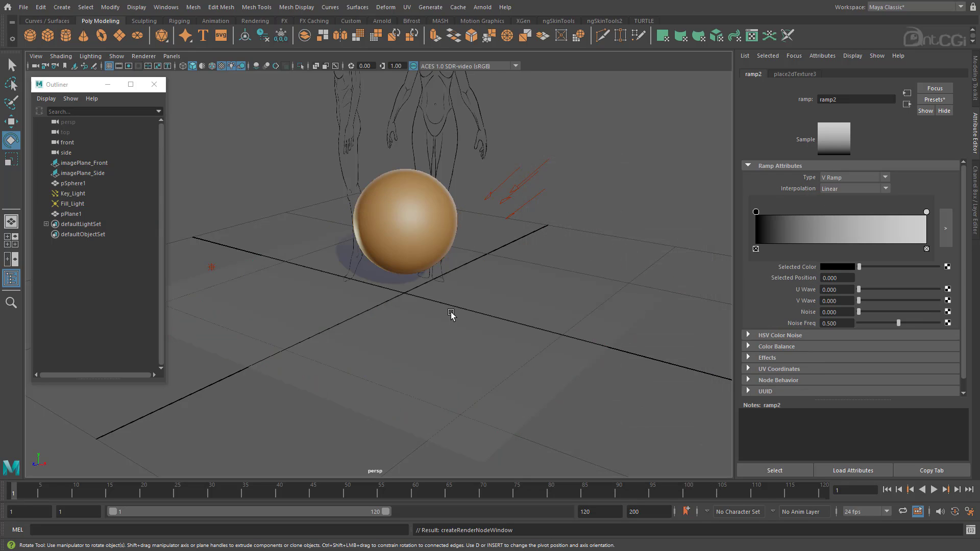
pyautogui.keyDown('alt'); pyautogui.moveTo(450, 317); pyautogui.dragTo(433, 320); pyautogui.keyUp('alt')
pyautogui.keyDown('alt'); pyautogui.moveTo(437, 320); pyautogui.dragTo(391, 319, button='right'); pyautogui.keyUp('alt')
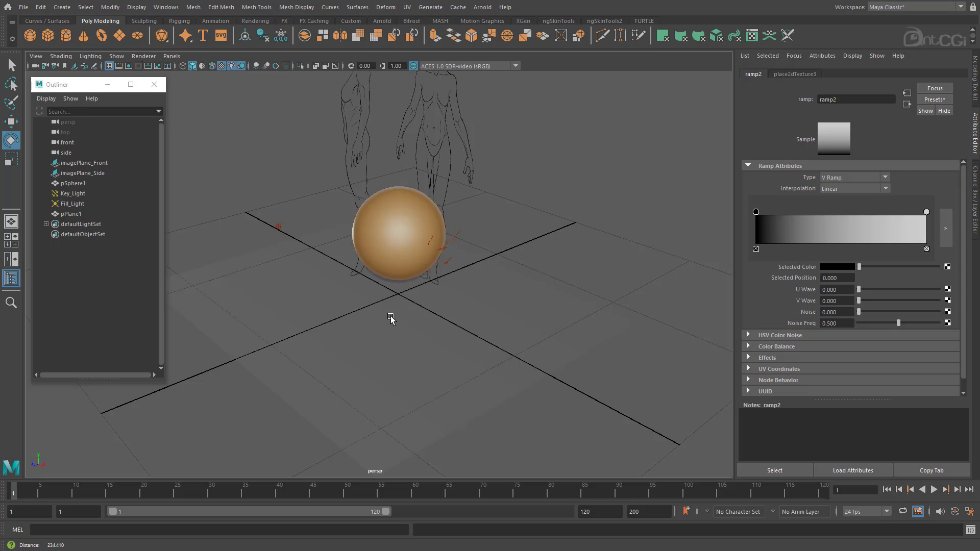
pyautogui.click(61, 56)
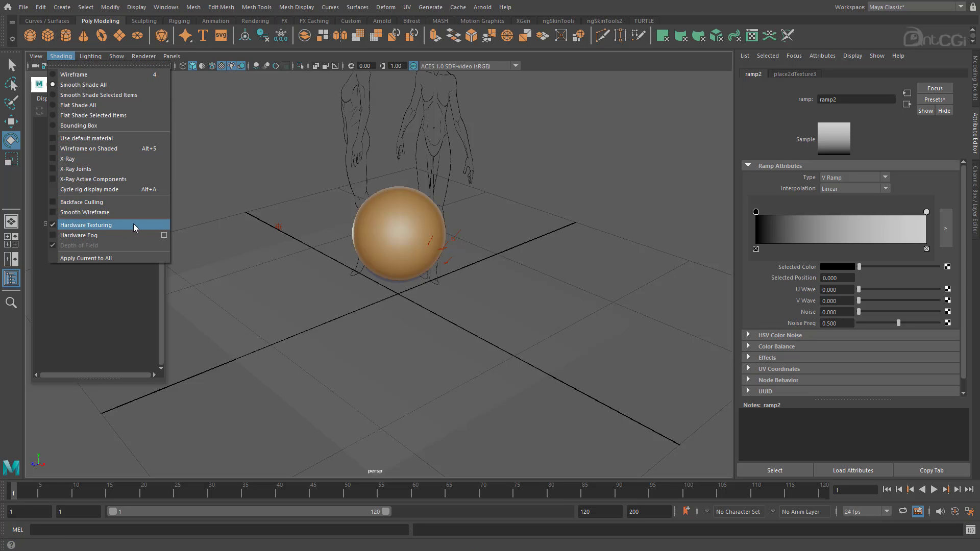
pyautogui.click(539, 309)
pyautogui.keyDown('alt'); pyautogui.moveTo(556, 318); pyautogui.dragTo(563, 314); pyautogui.keyUp('alt')
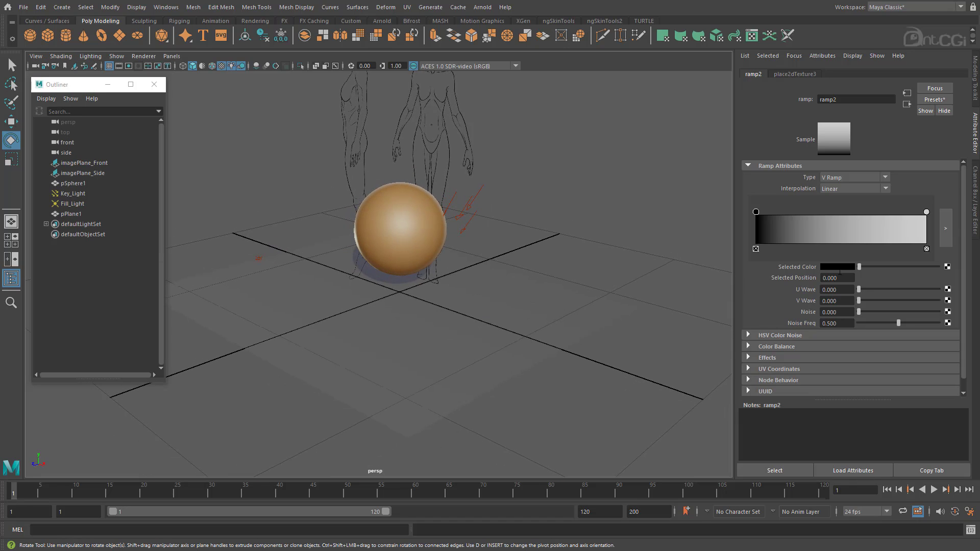
# Change the transparency ramp's type to Circular Ramp, keeping its light handle at position 1.000.
pyautogui.moveTo(926, 213)
pyautogui.mouseDown()
pyautogui.moveTo(791, 217)
pyautogui.moveTo(930, 220)
pyautogui.mouseUp()
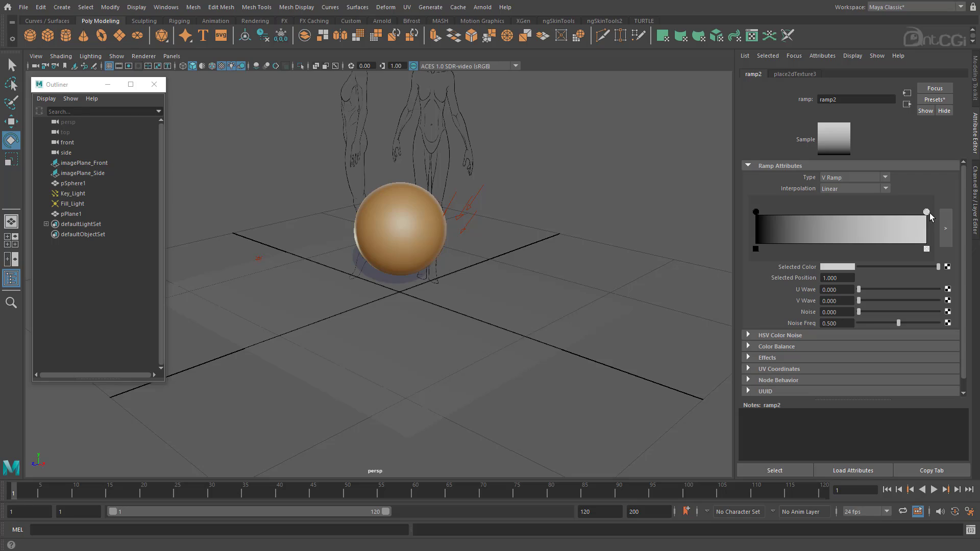
pyautogui.click(840, 177)
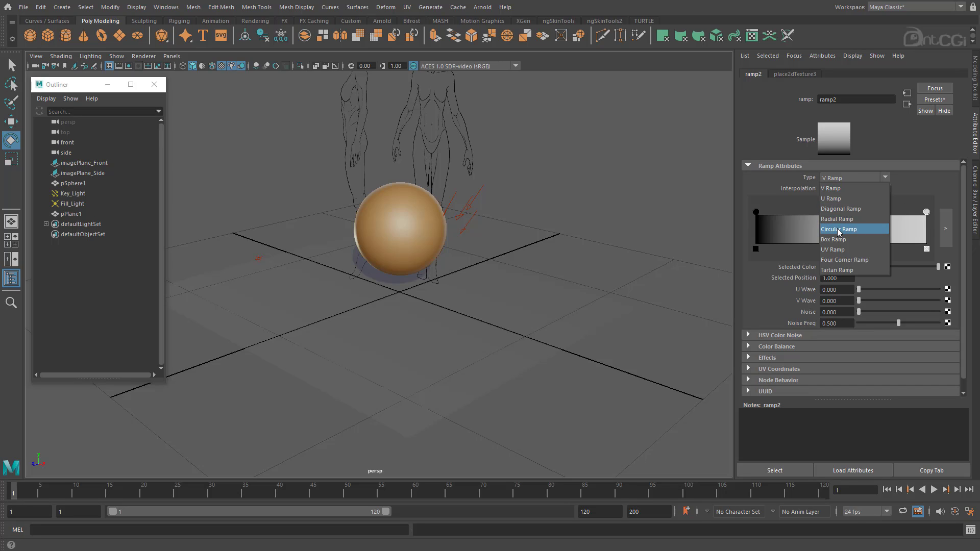
pyautogui.click(868, 228)
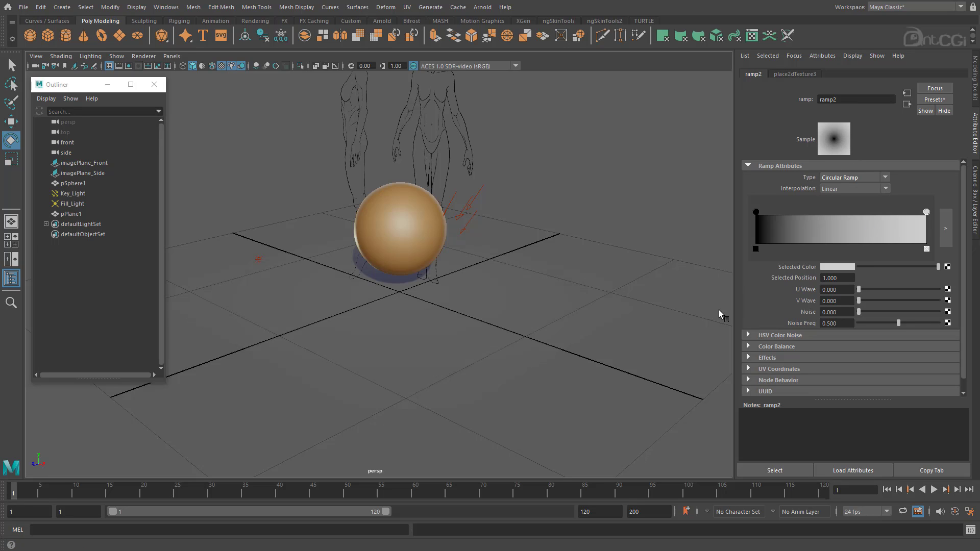
pyautogui.keyDown('alt'); pyautogui.moveTo(515, 301); pyautogui.dragTo(536, 309); pyautogui.keyUp('alt')
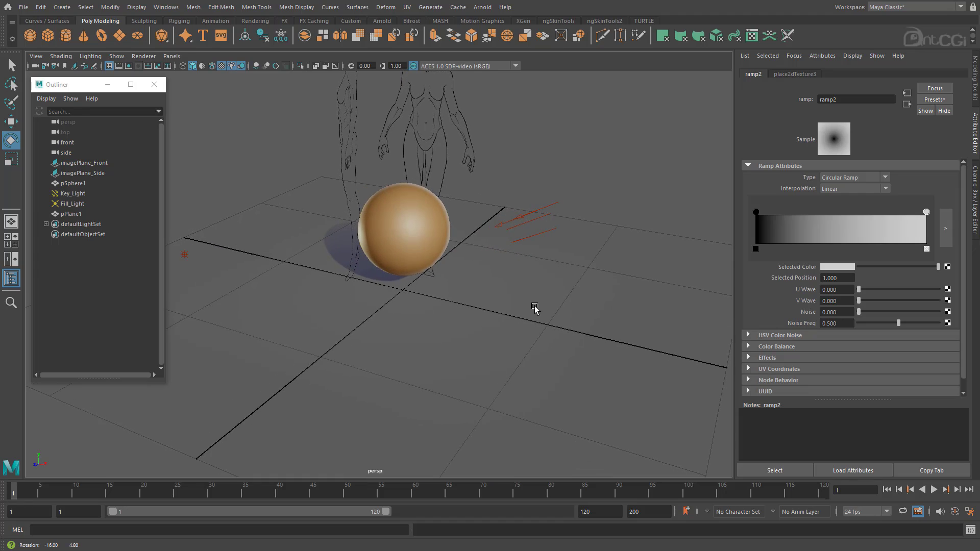
pyautogui.moveTo(926, 214); pyautogui.dragTo(948, 213)
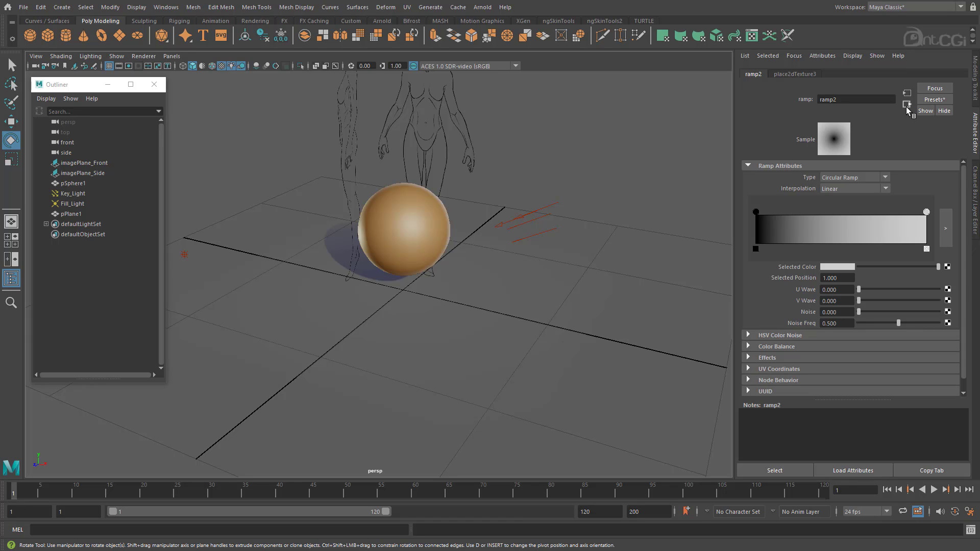
# Select the ground plane and raise its Lambert material's color to the brightest value.
pyautogui.click(476, 308)
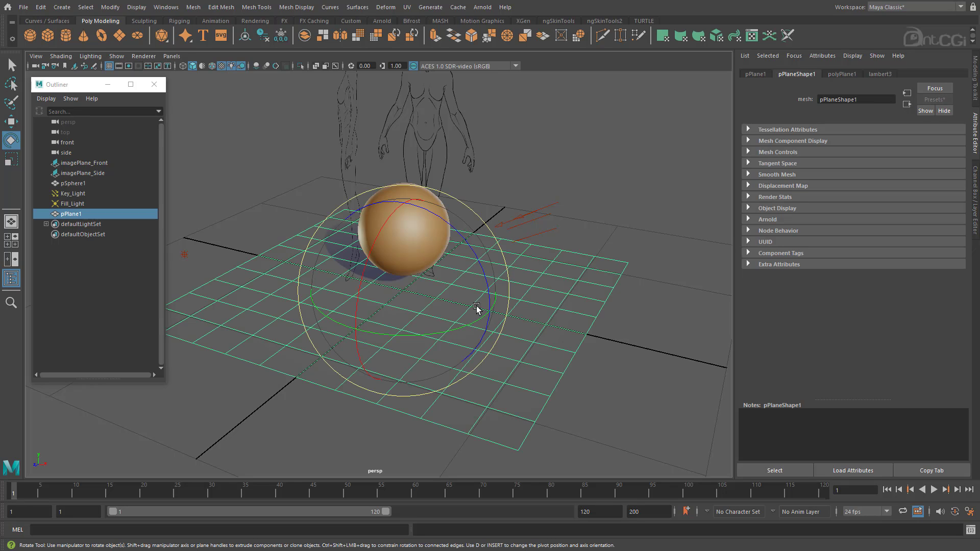
pyautogui.click(757, 75)
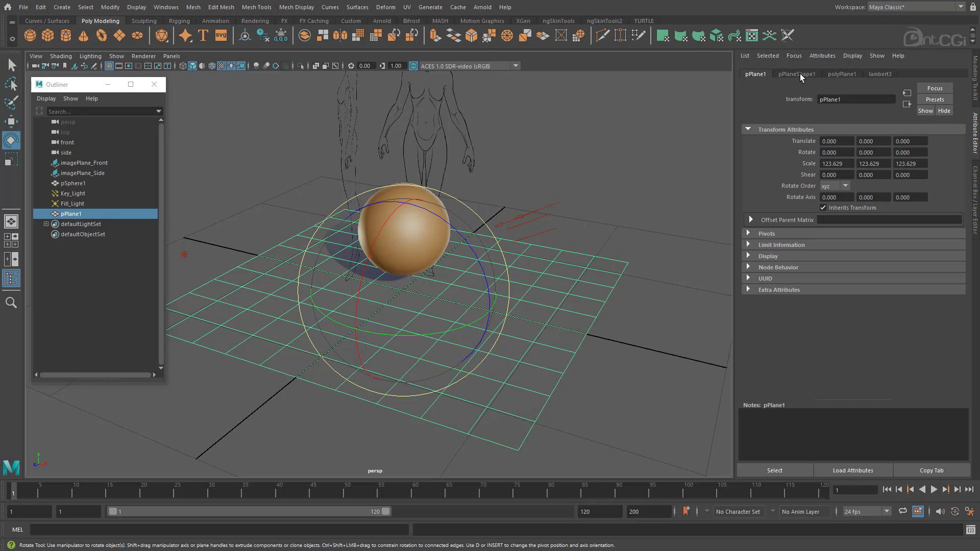
pyautogui.click(871, 74)
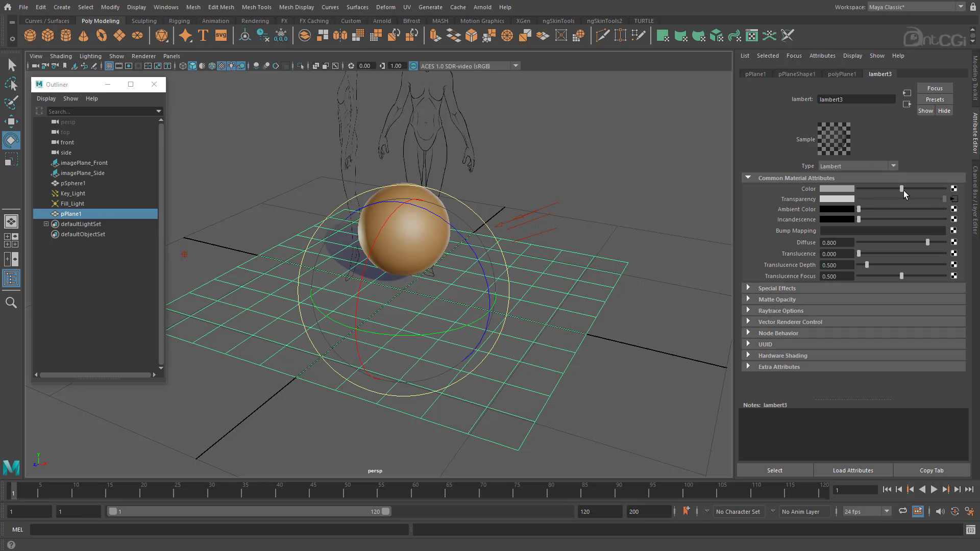
pyautogui.moveTo(903, 191); pyautogui.dragTo(947, 191)
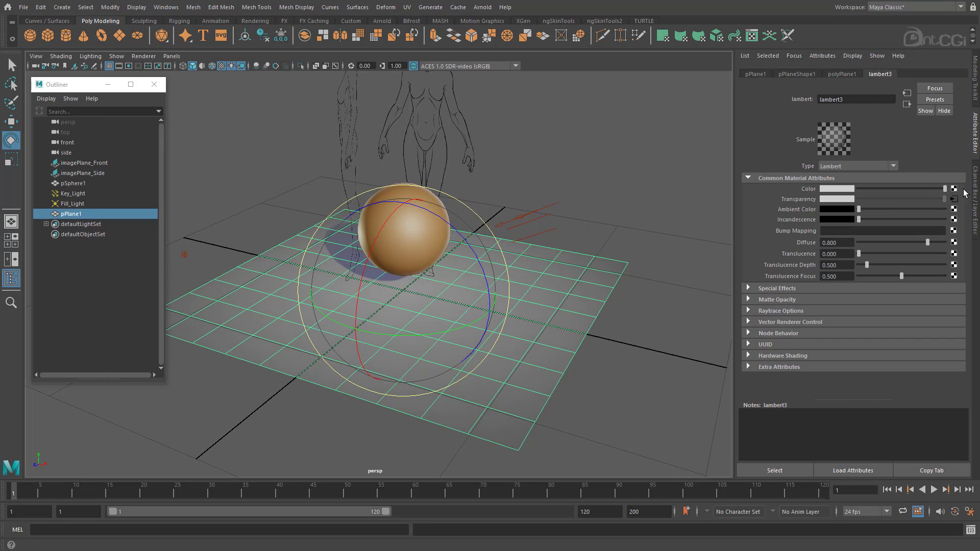
pyautogui.keyDown('alt'); pyautogui.moveTo(612, 299); pyautogui.dragTo(646, 286); pyautogui.keyUp('alt')
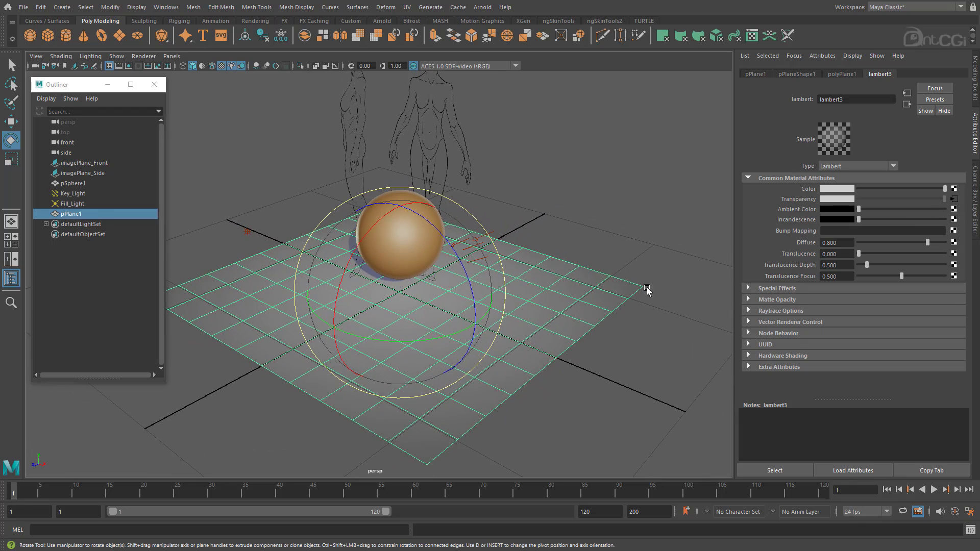
# Reopen the plane's transparency ramp, move its light handle to position 0.540 and set the interpolation to Smooth.
pyautogui.click(955, 200)
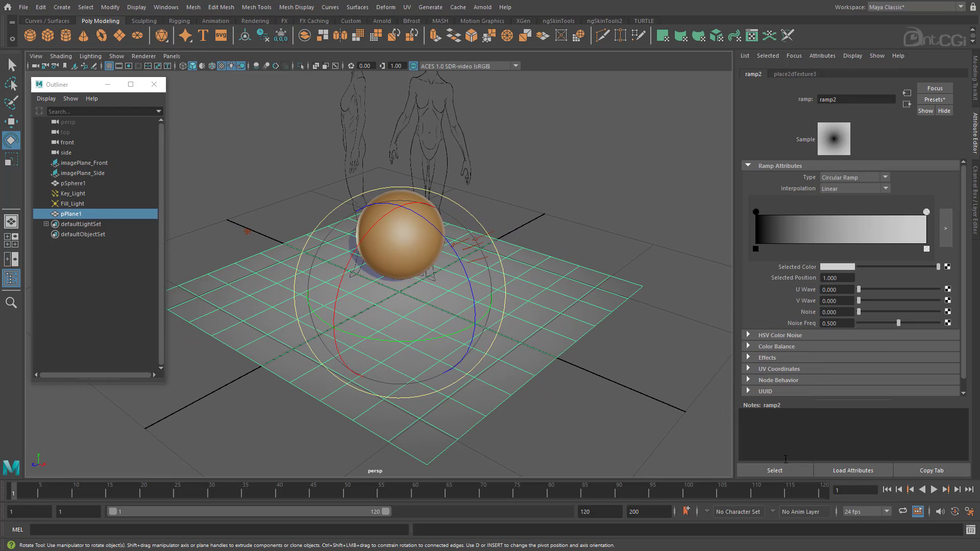
pyautogui.click(764, 468)
pyautogui.keyDown('alt'); pyautogui.moveTo(434, 324); pyautogui.dragTo(446, 306); pyautogui.keyUp('alt')
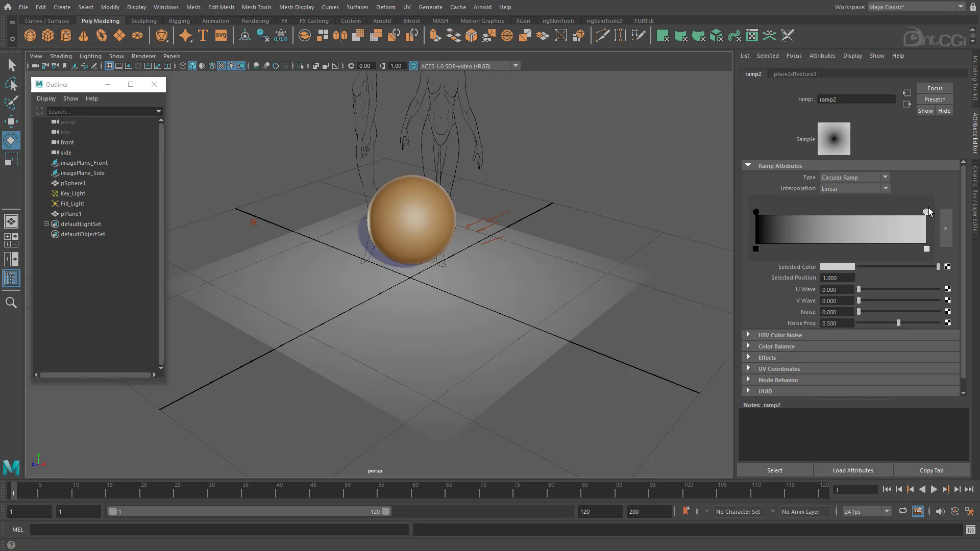
pyautogui.moveTo(927, 213)
pyautogui.mouseDown()
pyautogui.moveTo(778, 210)
pyautogui.moveTo(847, 210)
pyautogui.mouseUp()
pyautogui.keyDown('alt'); pyautogui.moveTo(398, 287); pyautogui.dragTo(422, 287); pyautogui.keyUp('alt')
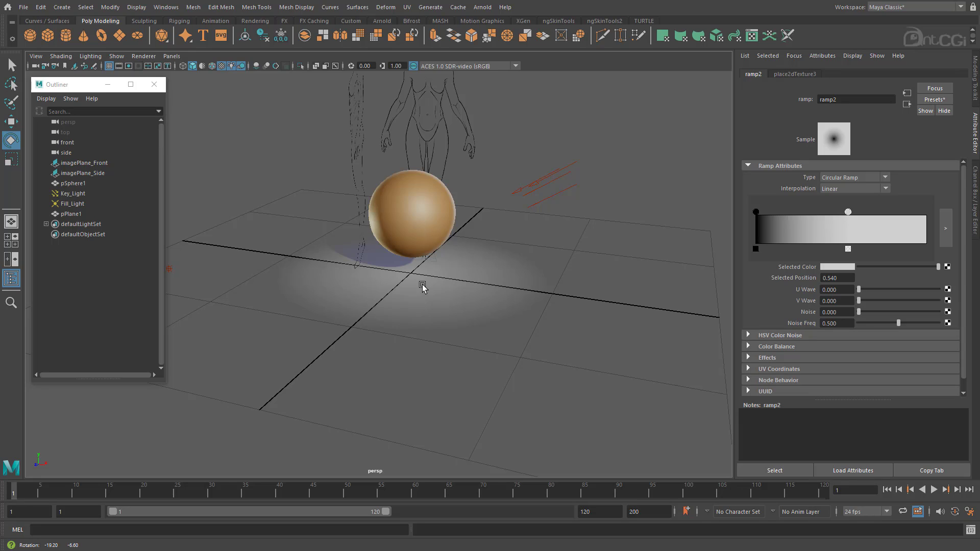
pyautogui.click(872, 186)
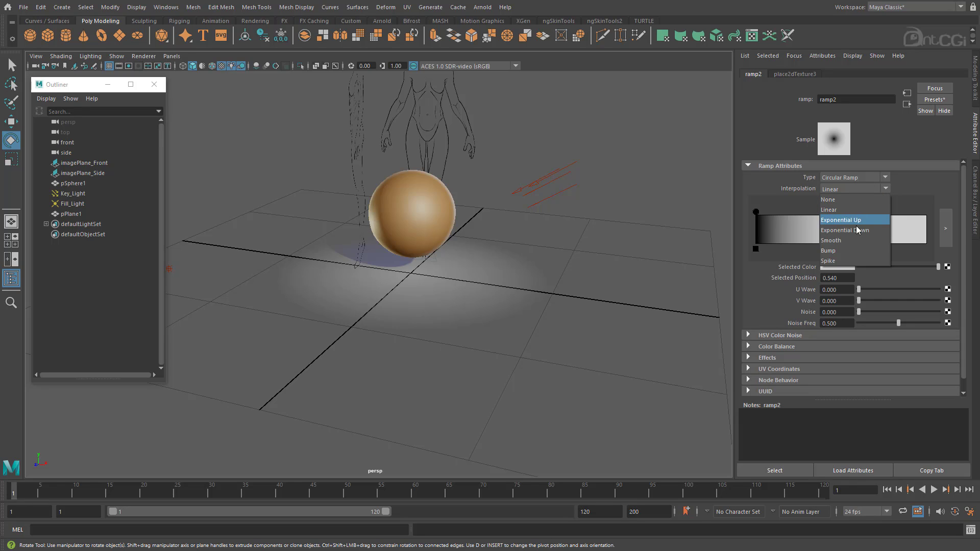
pyautogui.click(848, 240)
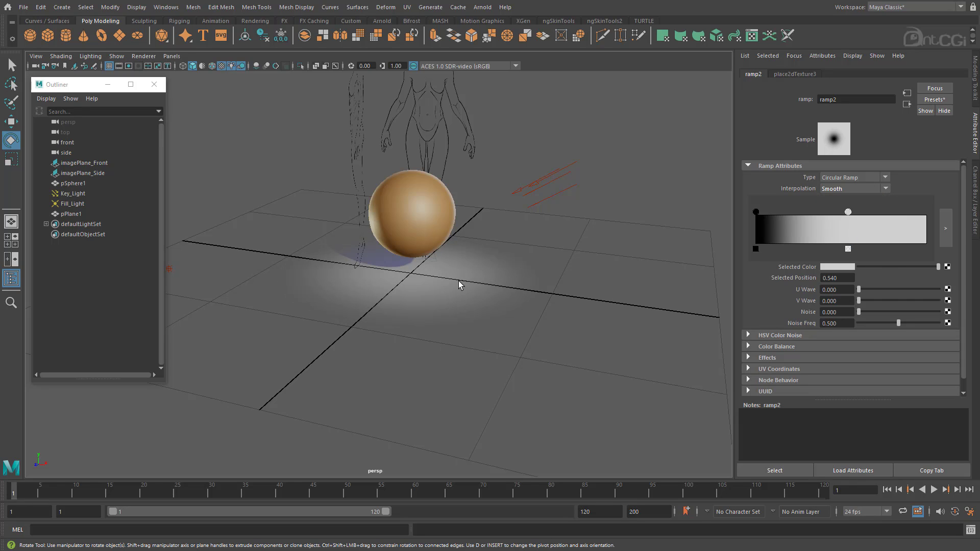
pyautogui.keyDown('alt'); pyautogui.moveTo(459, 286); pyautogui.dragTo(527, 296); pyautogui.keyUp('alt')
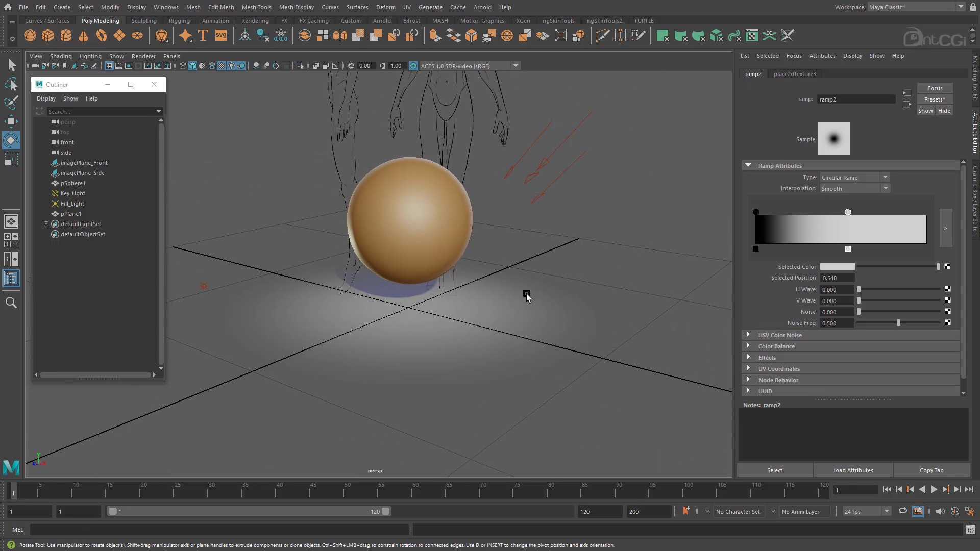
# Lighten the black handle of the ground plane's transparency ramp and check the softened floor around the sphere.
pyautogui.click(756, 212)
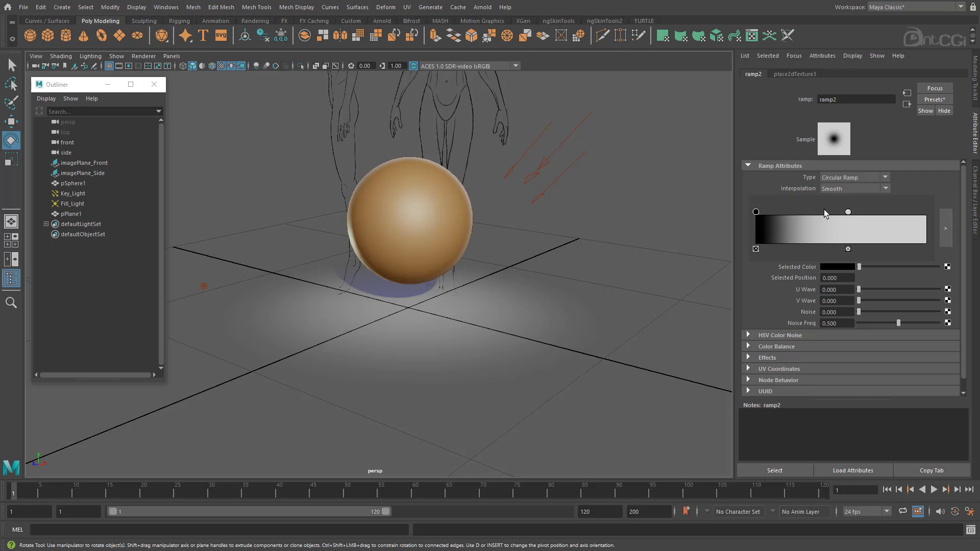
pyautogui.moveTo(858, 266)
pyautogui.mouseDown()
pyautogui.moveTo(917, 272)
pyautogui.moveTo(894, 271)
pyautogui.mouseUp()
pyautogui.keyDown('alt'); pyautogui.moveTo(490, 309); pyautogui.dragTo(530, 303); pyautogui.keyUp('alt')
pyautogui.keyDown('alt'); pyautogui.moveTo(470, 298); pyautogui.dragTo(406, 291, button='right'); pyautogui.keyUp('alt')
# Rotate Key_Light freely to about 159, 120, 197 degrees to adjust the sphere's shading and floor shadow.
pyautogui.keyDown('alt'); pyautogui.moveTo(475, 267); pyautogui.dragTo(465, 267); pyautogui.keyUp('alt')
pyautogui.click(519, 192)
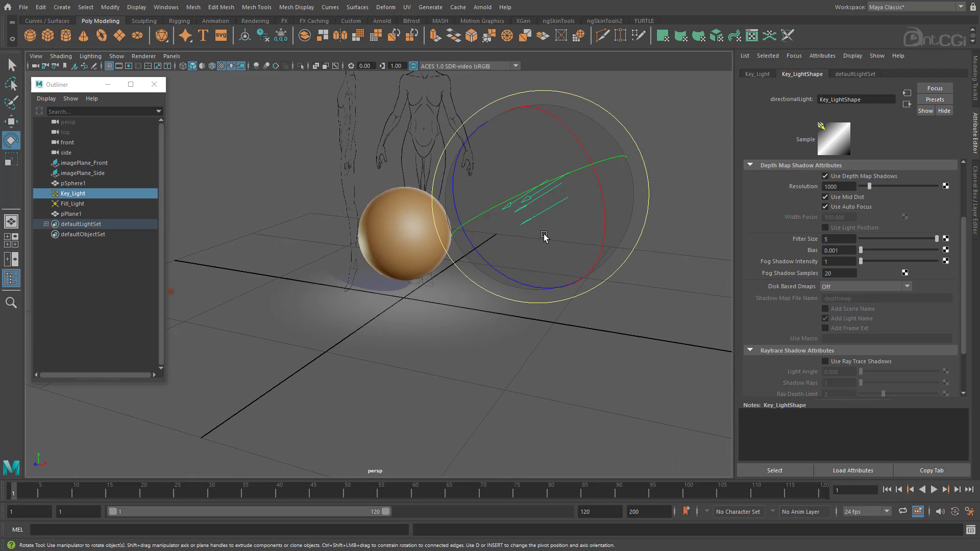
pyautogui.moveTo(547, 227)
pyautogui.mouseDown()
pyautogui.moveTo(573, 214)
pyautogui.moveTo(547, 210)
pyautogui.moveTo(557, 214)
pyautogui.mouseUp()
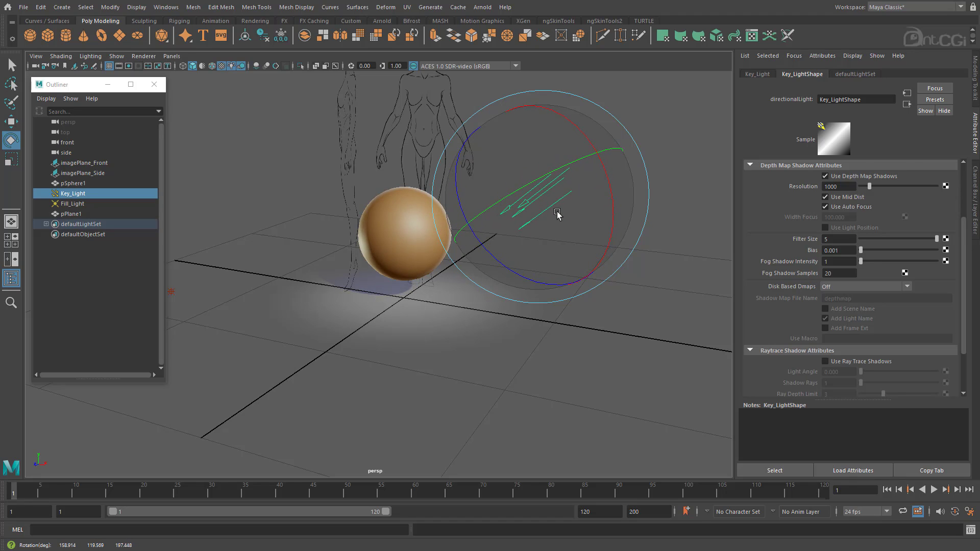
# Move Fill_Light upward and farther out to the side, away from the sphere.
pyautogui.keyDown('alt'); pyautogui.moveTo(422, 267); pyautogui.dragTo(453, 276, button='middle'); pyautogui.keyUp('alt')
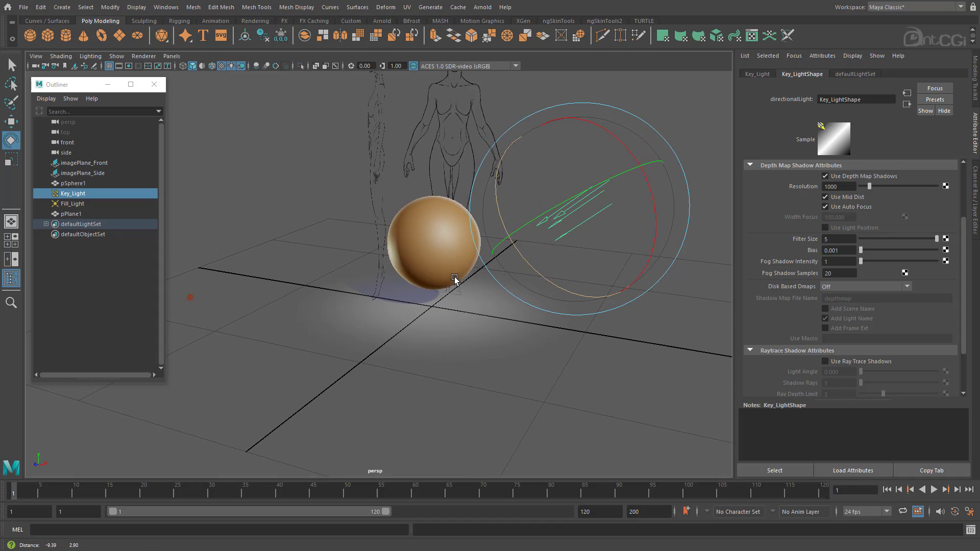
pyautogui.click(190, 300)
pyautogui.press('w')
pyautogui.moveTo(179, 304); pyautogui.dragTo(198, 270)
pyautogui.moveTo(231, 304); pyautogui.dragTo(194, 295)
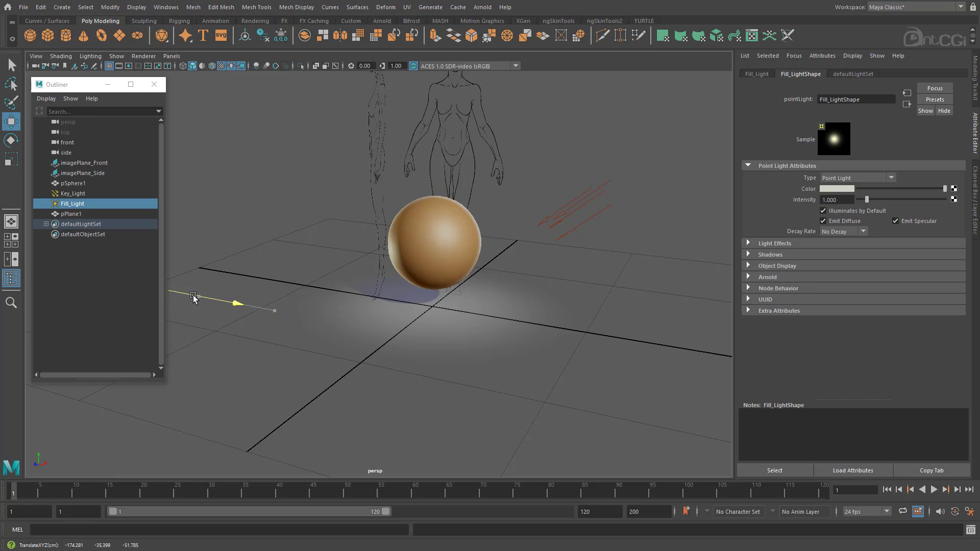
# Change Fill_Light's type from Point Light to Directional Light and check its depth map shadow settings.
pyautogui.scroll(-2, 363, 315)
pyautogui.keyDown('alt'); pyautogui.moveTo(363, 315); pyautogui.dragTo(408, 300, button='middle'); pyautogui.keyUp('alt')
pyautogui.keyDown('alt'); pyautogui.moveTo(409, 299); pyautogui.dragTo(389, 298); pyautogui.keyUp('alt')
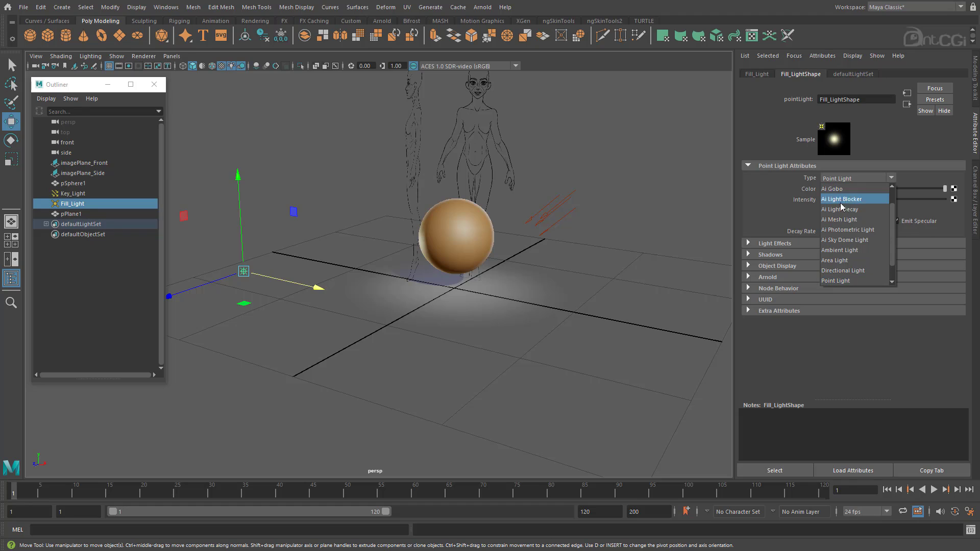
pyautogui.click(848, 270)
pyautogui.scroll(-5, 854, 269)
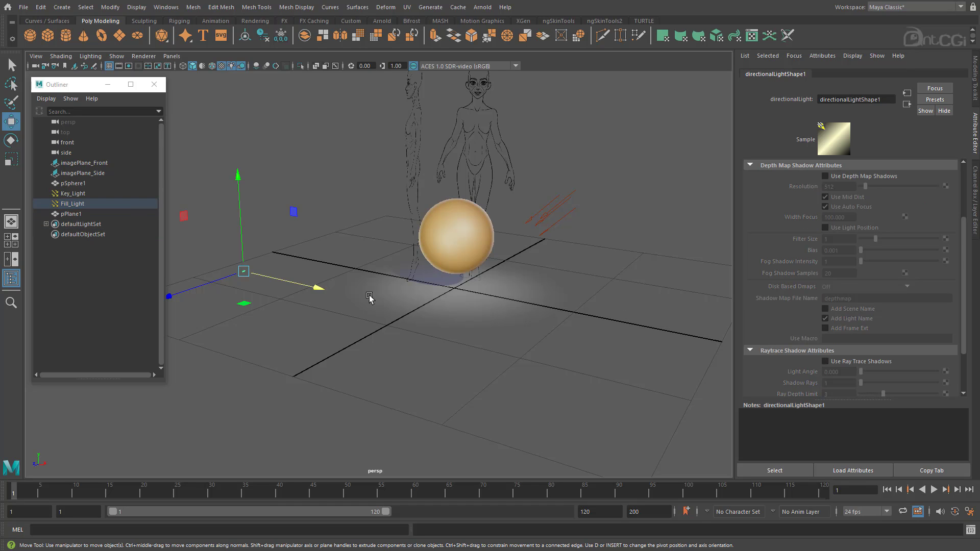
# Scale up Fill_Light's icon and rotate the light toward the sphere, to about 15, -97, 2 degrees.
pyautogui.keyDown('alt'); pyautogui.moveTo(370, 298); pyautogui.dragTo(365, 296); pyautogui.keyUp('alt')
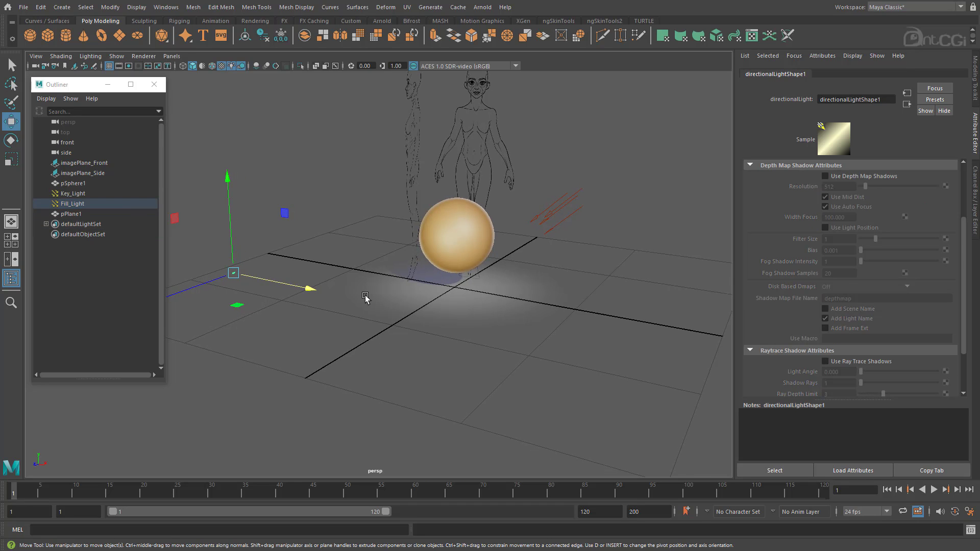
pyautogui.press('r')
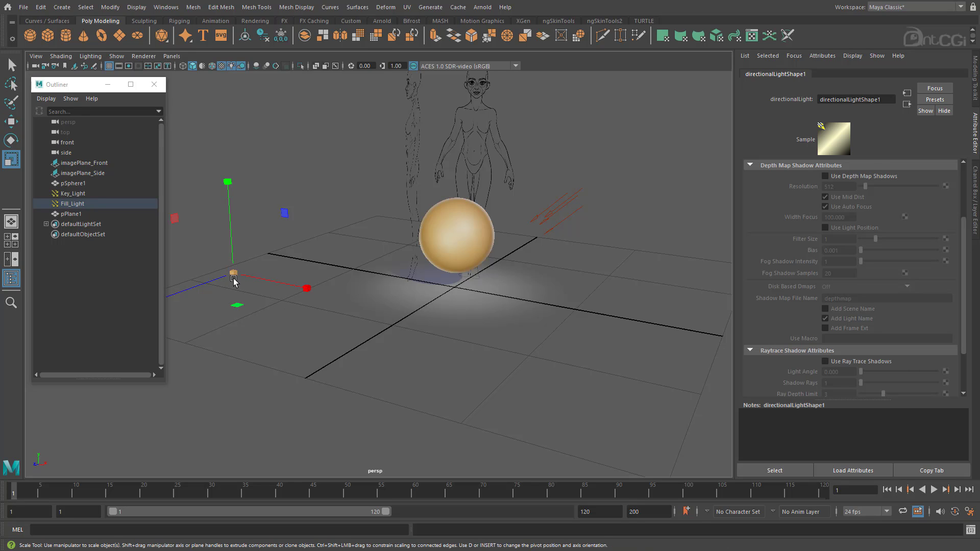
pyautogui.moveTo(233, 274); pyautogui.dragTo(207, 295)
pyautogui.press('e')
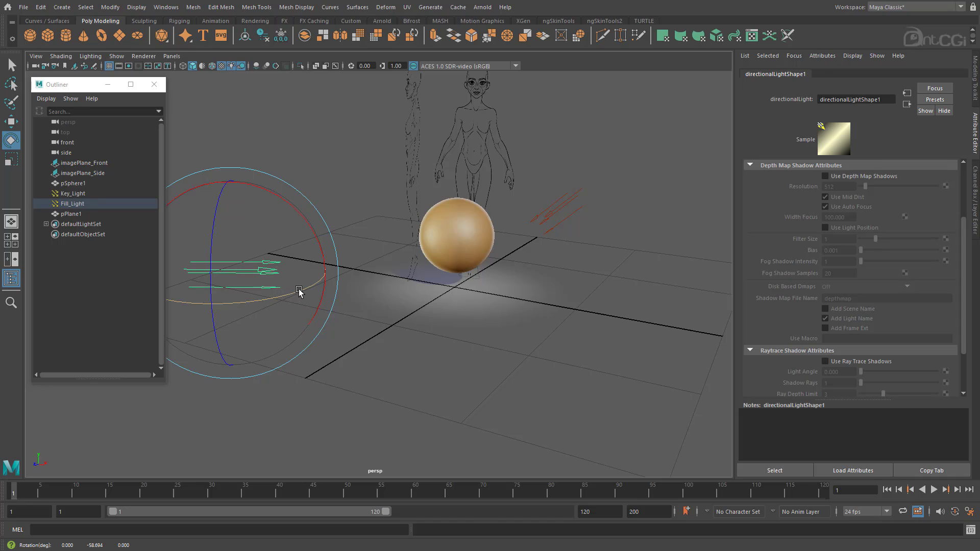
pyautogui.moveTo(299, 291); pyautogui.dragTo(238, 293)
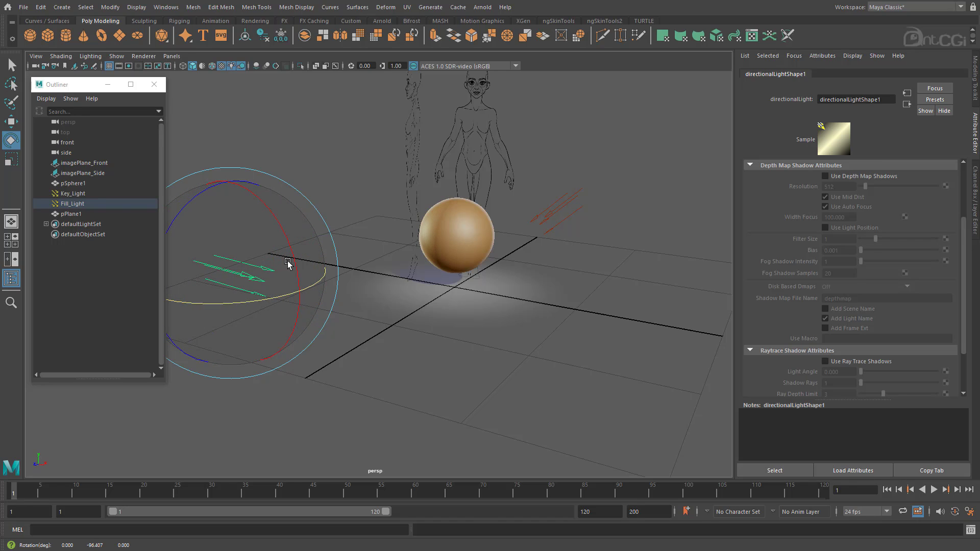
pyautogui.moveTo(295, 261)
pyautogui.mouseDown()
pyautogui.moveTo(283, 230)
pyautogui.moveTo(280, 264)
pyautogui.mouseUp()
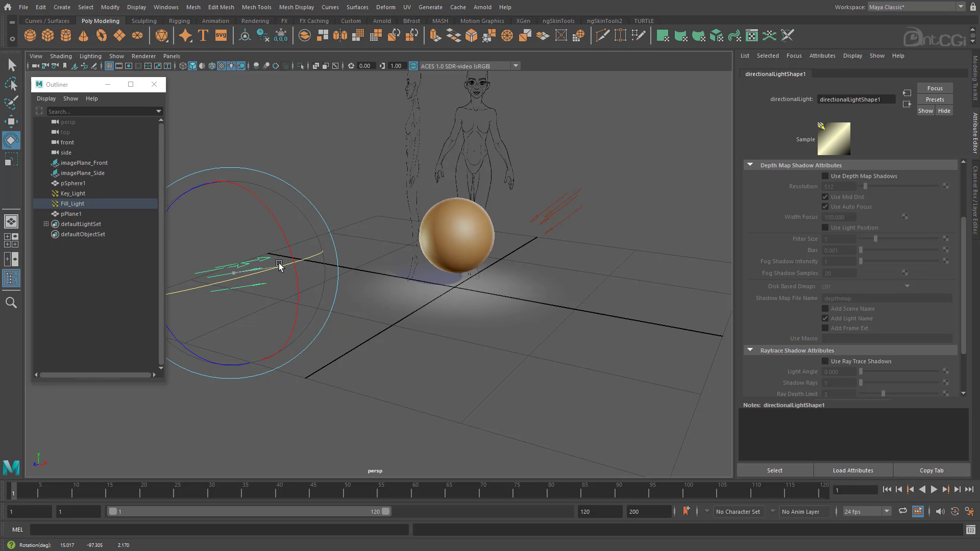
# Turn off Emit Specular for Fill_Light, comparing the specular and diffuse options but keeping Emit Diffuse on.
pyautogui.scroll(3, 826, 261)
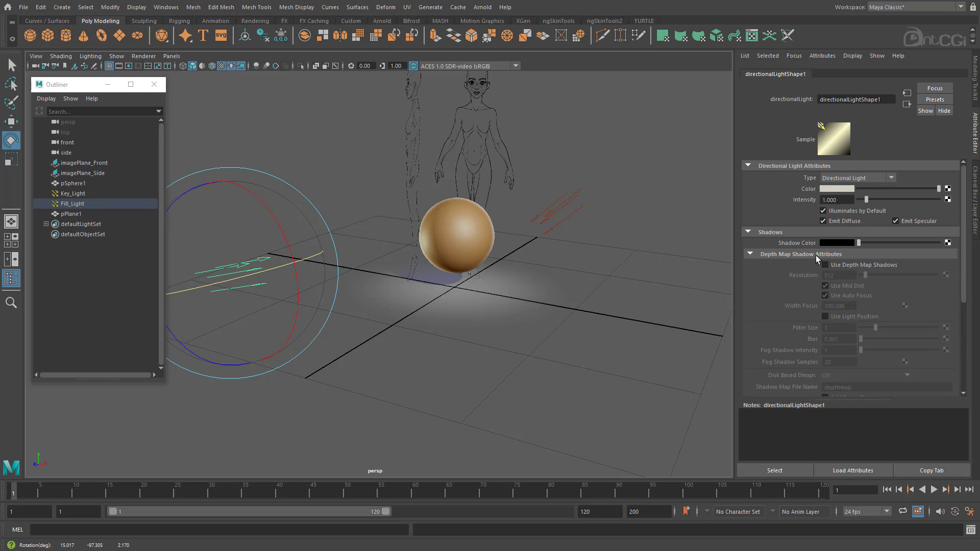
pyautogui.click(815, 254)
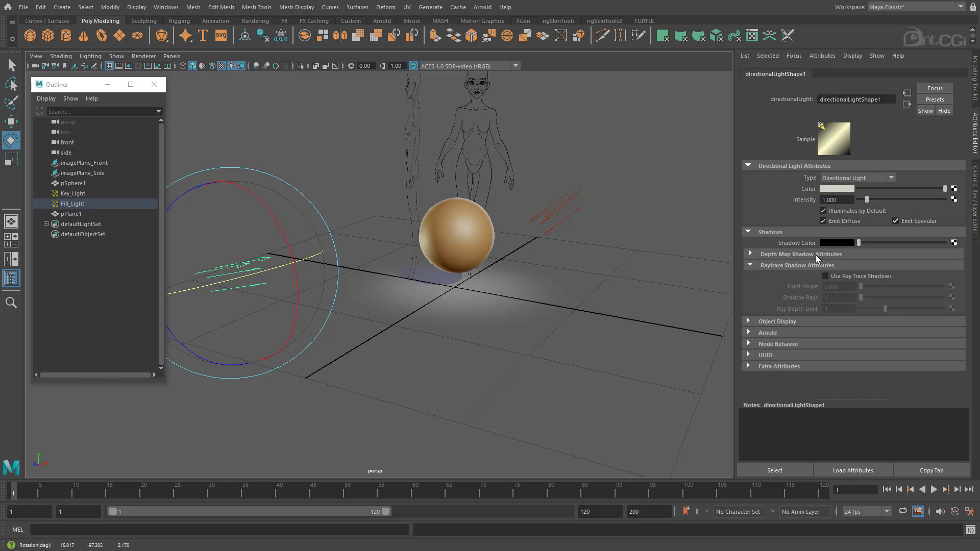
pyautogui.click(896, 221)
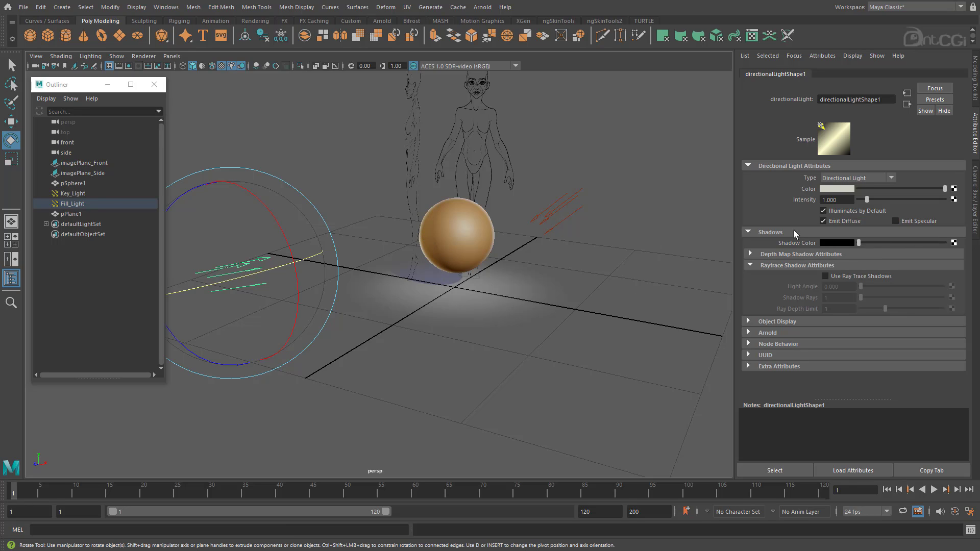
pyautogui.click(921, 221)
pyautogui.click(922, 221)
pyautogui.click(843, 222)
pyautogui.click(843, 221)
pyautogui.click(843, 222)
pyautogui.click(843, 221)
# Fine-tune Fill_Light's rotation to about 29, -95, -7 degrees and review the lighting on the sphere.
pyautogui.moveTo(278, 292); pyautogui.dragTo(282, 287)
pyautogui.moveTo(291, 247); pyautogui.dragTo(291, 247)
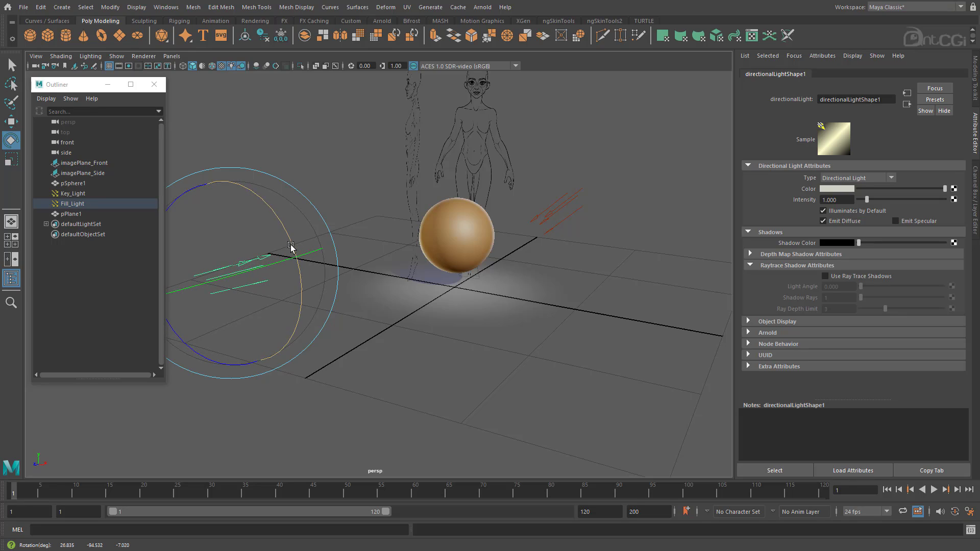
pyautogui.keyDown('alt'); pyautogui.moveTo(428, 317); pyautogui.dragTo(403, 314); pyautogui.keyUp('alt')
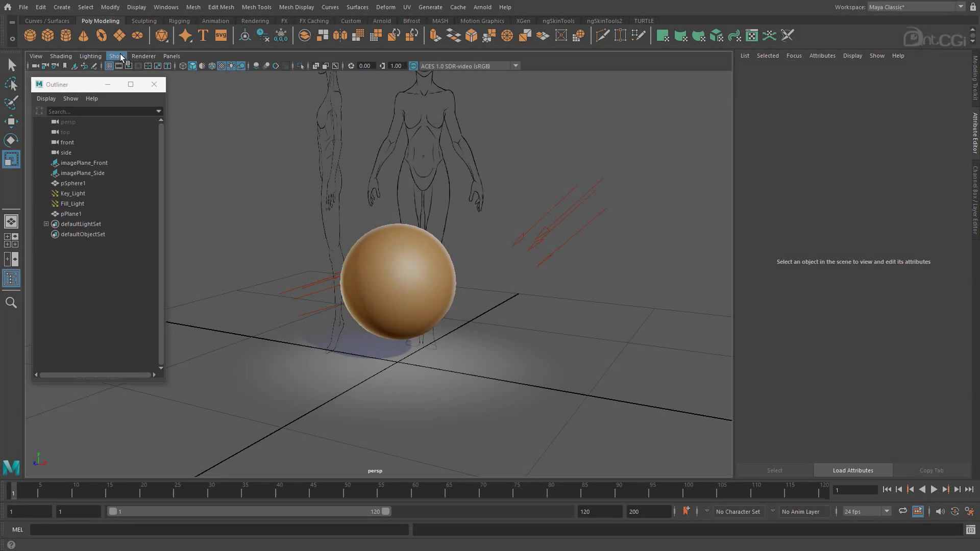
# Enable Smooth Wireframe and Multisampling Anti-aliasing with a sample count of 8 in the Viewport 2.0 renderer settings.
pyautogui.click(147, 57)
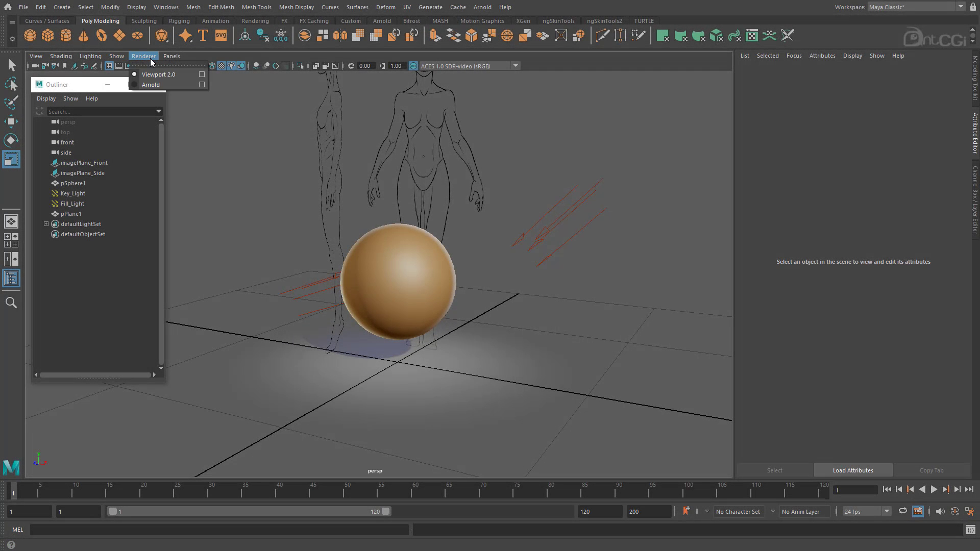
pyautogui.click(207, 74)
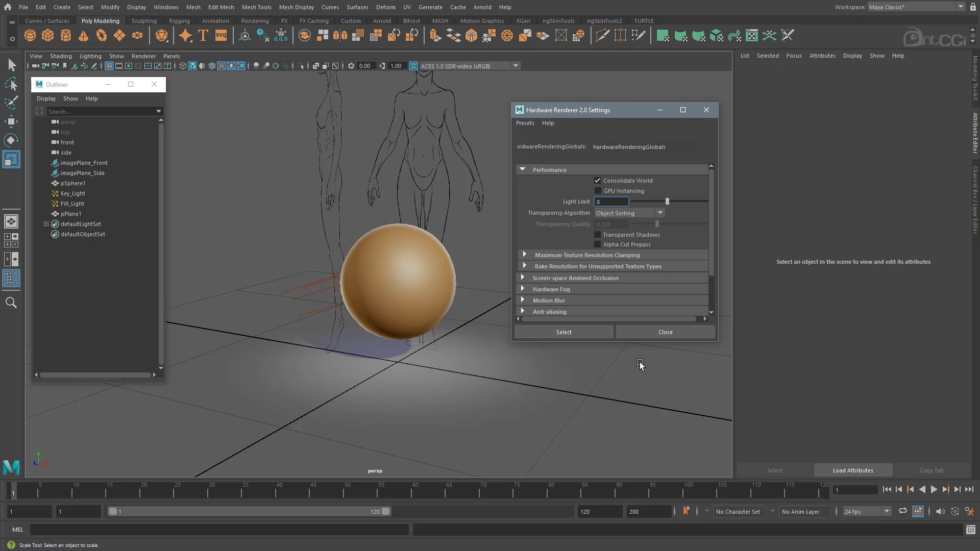
pyautogui.moveTo(718, 344); pyautogui.dragTo(817, 446)
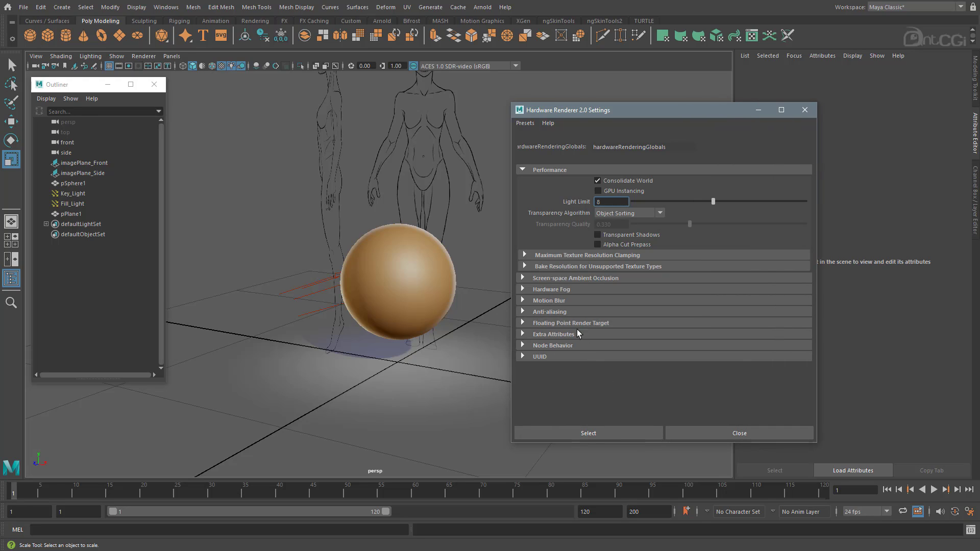
pyautogui.click(549, 311)
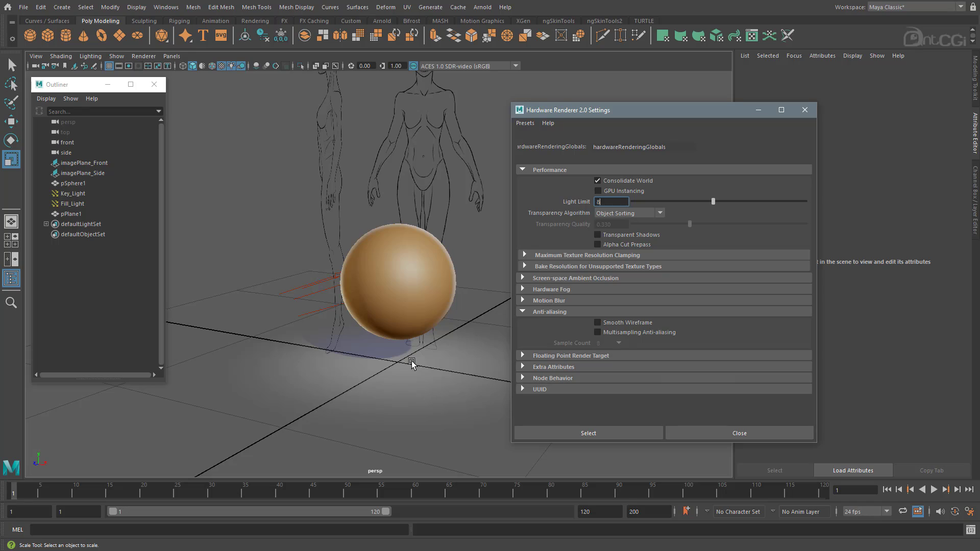
pyautogui.click(651, 332)
pyautogui.click(633, 332)
pyautogui.click(632, 332)
# Enable Screen-space Ambient Occlusion with amount 1.000 and radius 16, check the sphere's shadow and close the renderer settings.
pyautogui.click(583, 278)
pyautogui.click(612, 289)
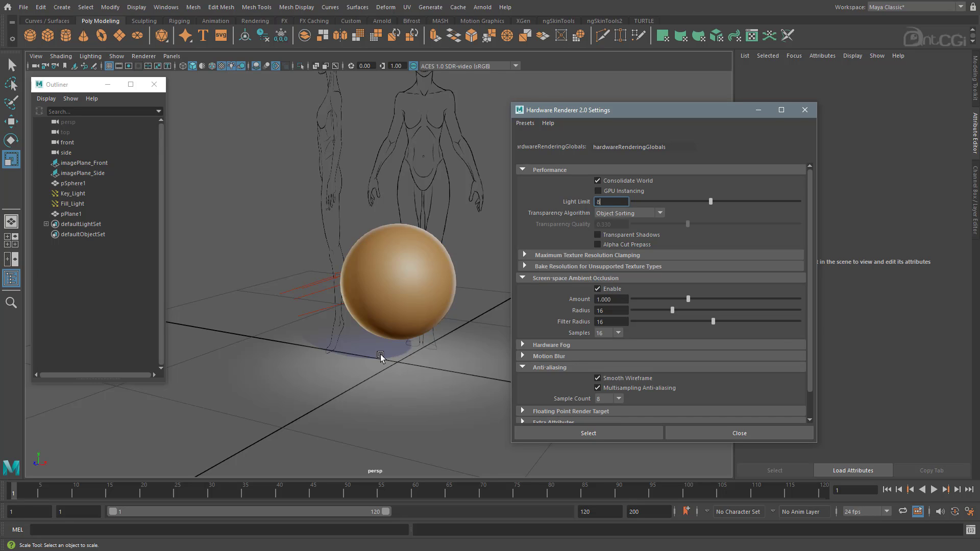
pyautogui.moveTo(414, 365)
pyautogui.keyDown('alt'); pyautogui.mouseDown()
pyautogui.moveTo(385, 369)
pyautogui.moveTo(416, 374)
pyautogui.mouseUp(); pyautogui.keyUp('alt')
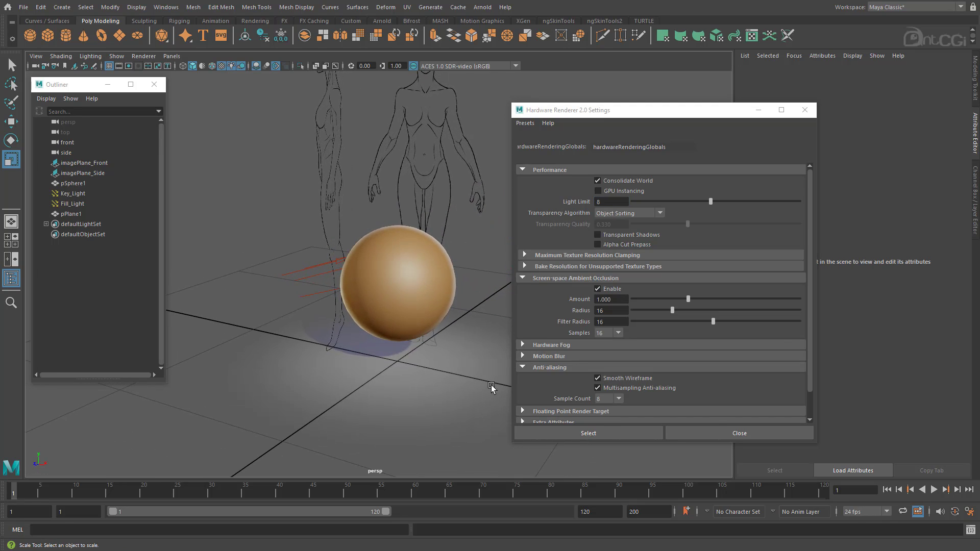
pyautogui.click(730, 433)
pyautogui.keyDown('alt'); pyautogui.moveTo(551, 348); pyautogui.dragTo(444, 339); pyautogui.keyUp('alt')
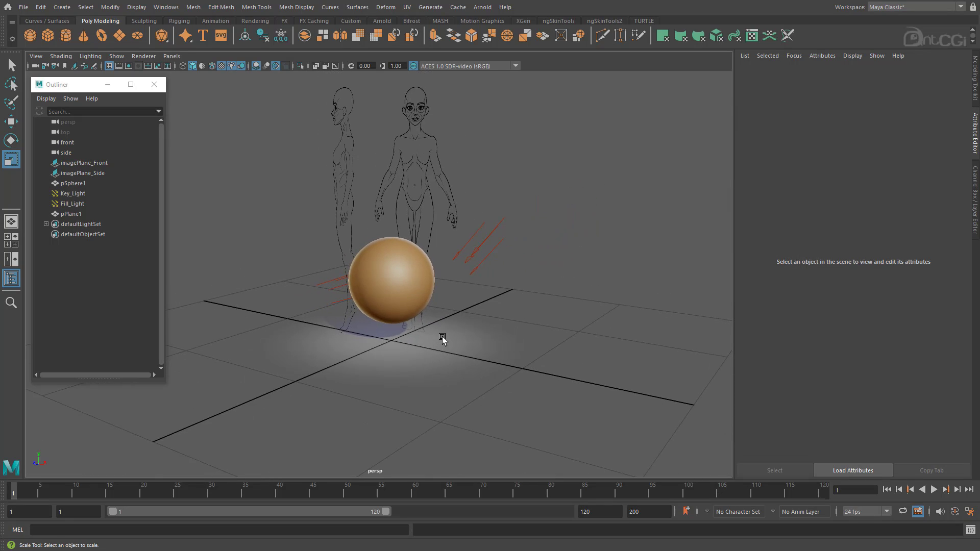
# Rename the clay sphere as Clay_Base.
pyautogui.click(378, 241)
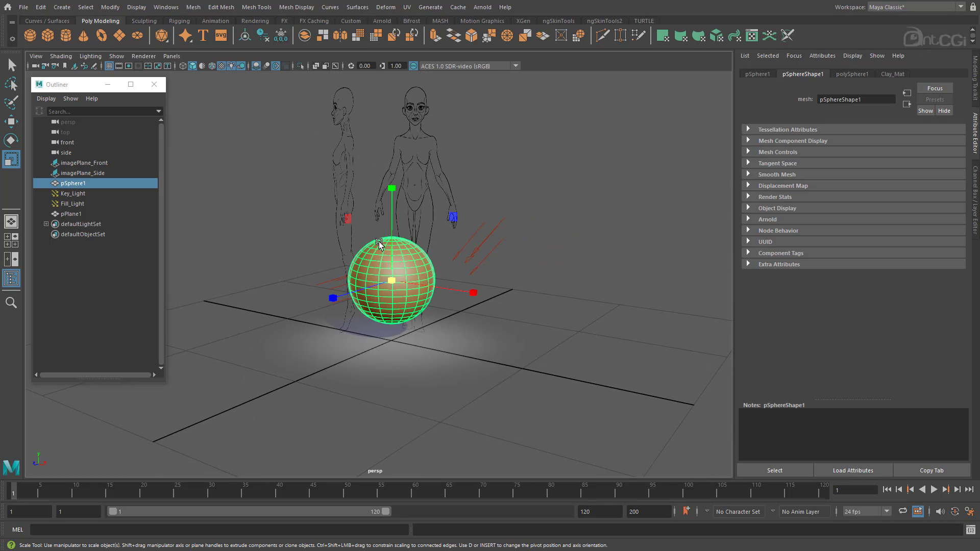
pyautogui.doubleClick(71, 185)
pyautogui.write('Cla')
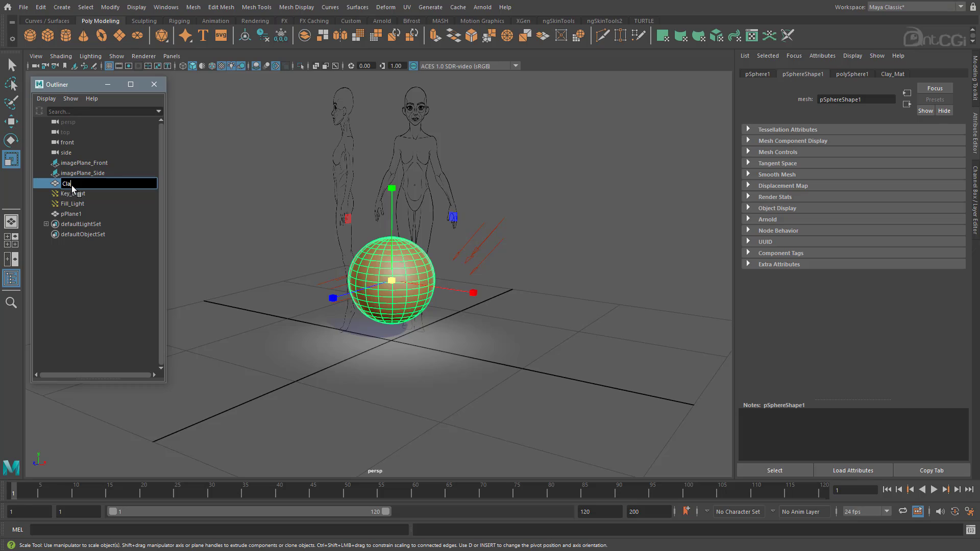
pyautogui.write('y_Base')
pyautogui.press('Return')
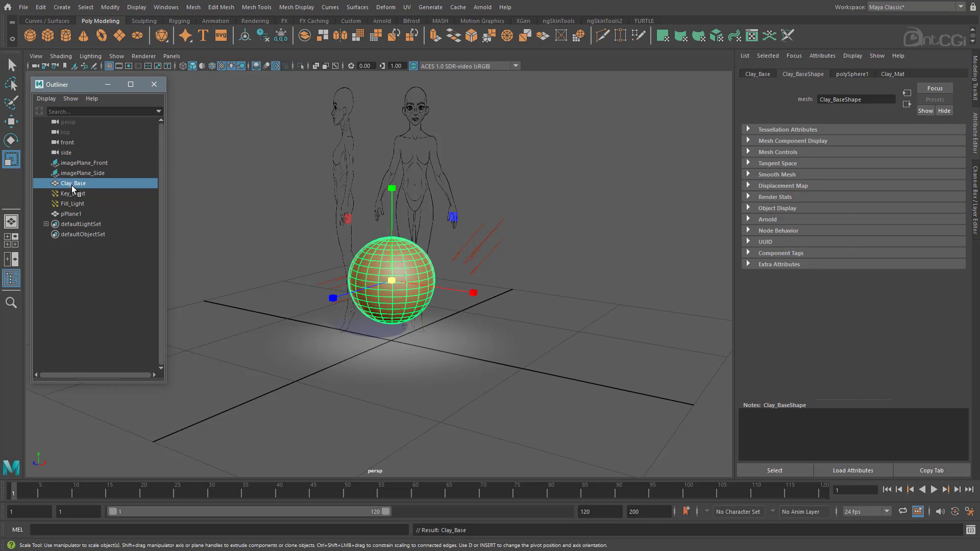
# Rename the ground plane as Floor and clear the selection.
pyautogui.doubleClick(73, 214)
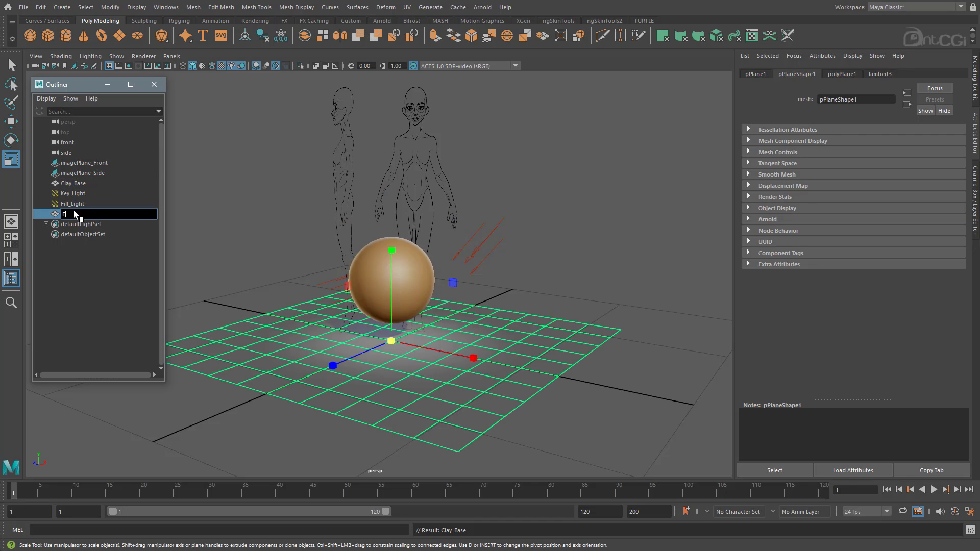
pyautogui.write('Floor')
pyautogui.press('Return')
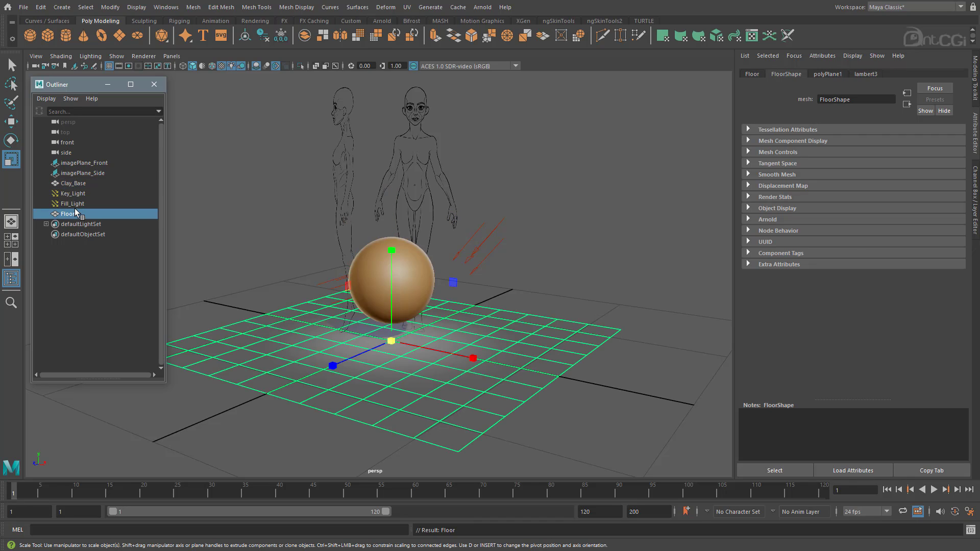
pyautogui.keyDown('alt'); pyautogui.moveTo(575, 221); pyautogui.dragTo(570, 221); pyautogui.keyUp('alt')
pyautogui.click(534, 202)
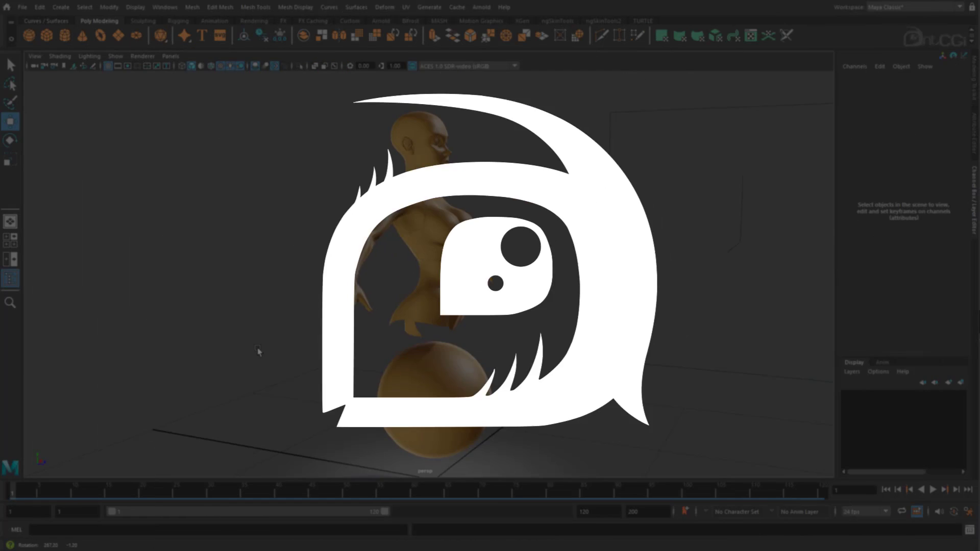
# In the torso example scene, open the torso's Clay_Mat material and select the Clay_Ramp connected to its color.
pyautogui.keyDown('alt'); pyautogui.moveTo(258, 351); pyautogui.dragTo(106, 353); pyautogui.keyUp('alt')
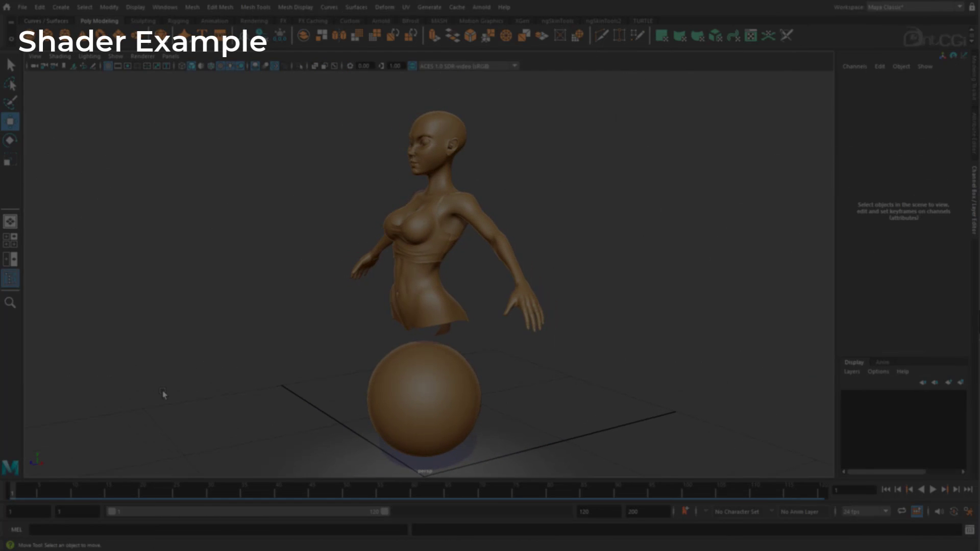
pyautogui.keyDown('alt'); pyautogui.moveTo(519, 395); pyautogui.dragTo(541, 306); pyautogui.keyUp('alt')
pyautogui.click(540, 270)
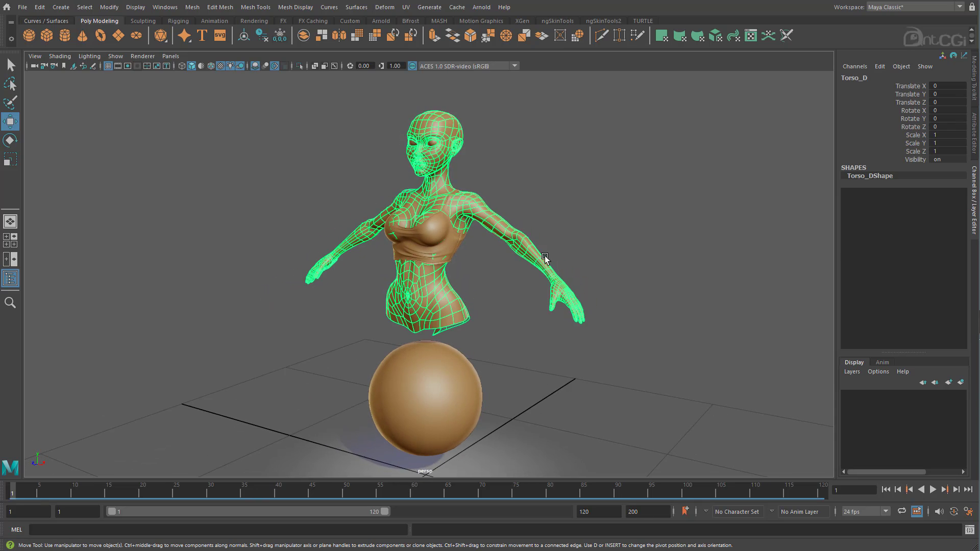
pyautogui.click(972, 134)
pyautogui.click(834, 75)
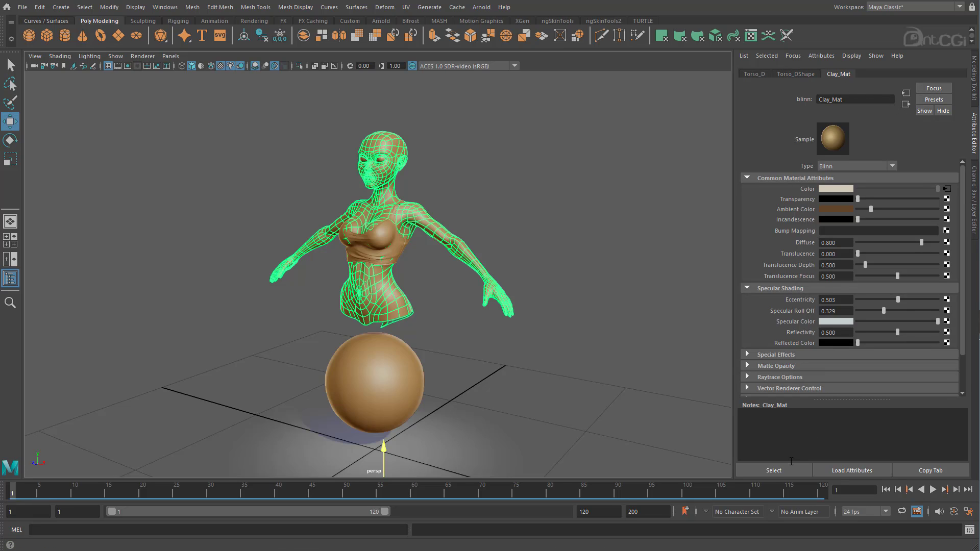
pyautogui.click(948, 189)
pyautogui.click(783, 469)
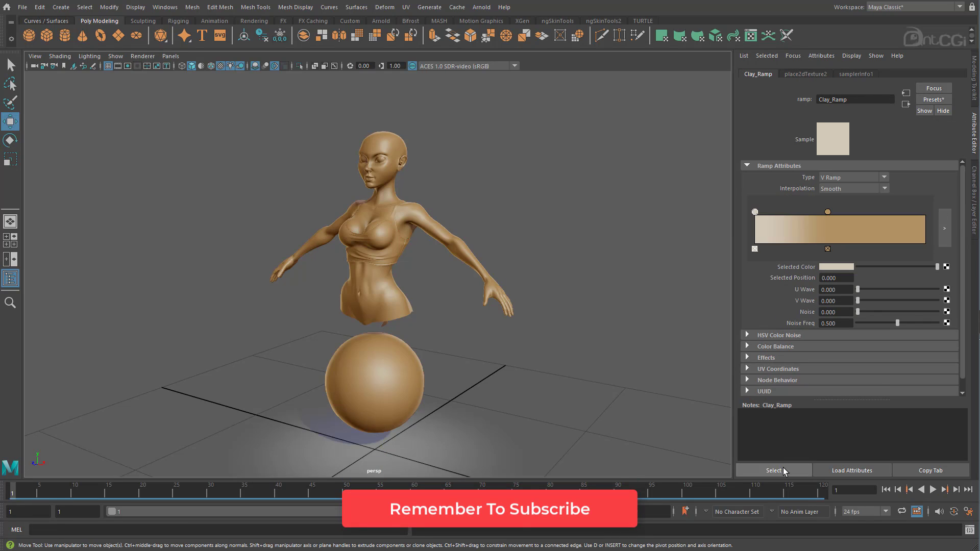
# Try Clay_Ramp's brown handle at position 0.543 and its light handle at 0.397, returning the light handle to 0.000.
pyautogui.moveTo(827, 212)
pyautogui.mouseDown()
pyautogui.moveTo(922, 212)
pyautogui.moveTo(816, 212)
pyautogui.moveTo(845, 211)
pyautogui.mouseUp()
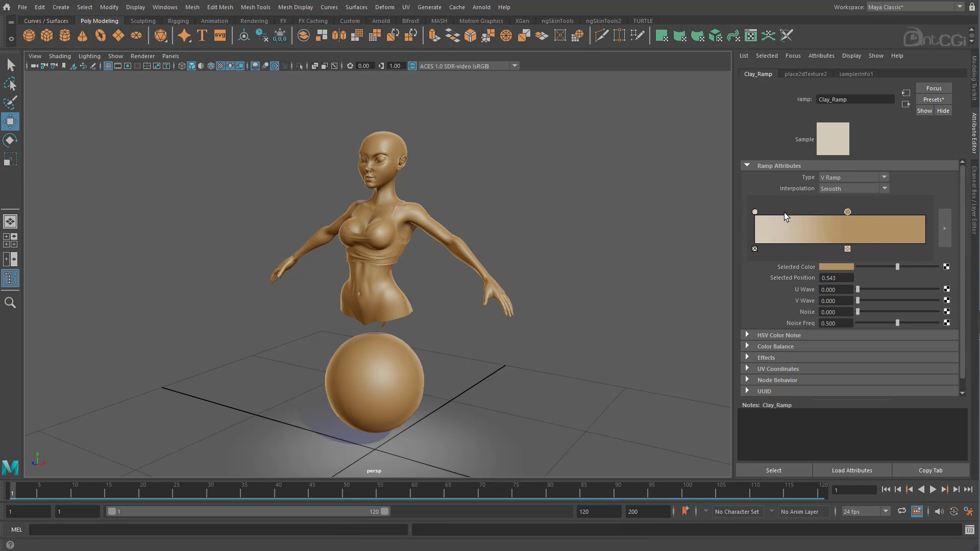
pyautogui.moveTo(755, 211); pyautogui.dragTo(822, 212)
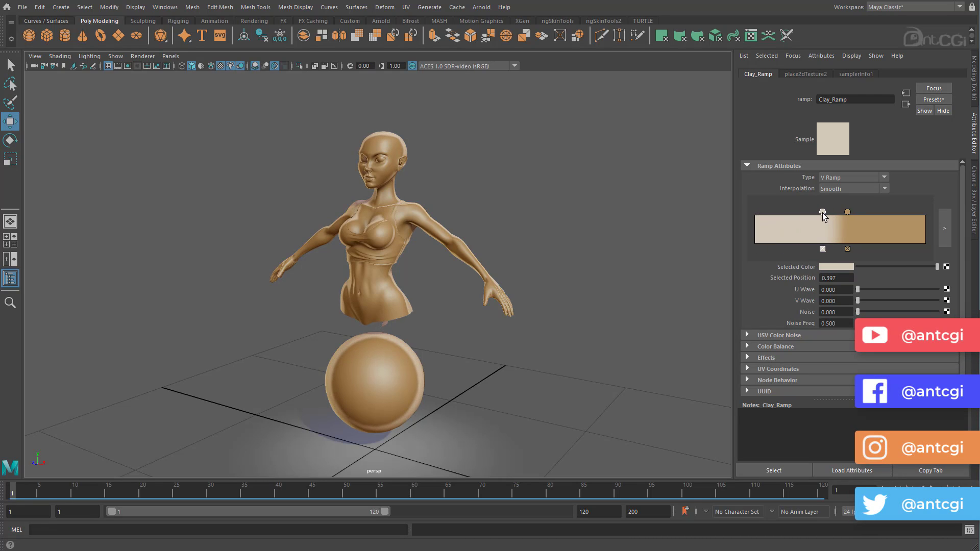
pyautogui.keyDown('alt'); pyautogui.moveTo(449, 252); pyautogui.dragTo(421, 254); pyautogui.keyUp('alt')
pyautogui.moveTo(824, 211); pyautogui.dragTo(710, 212)
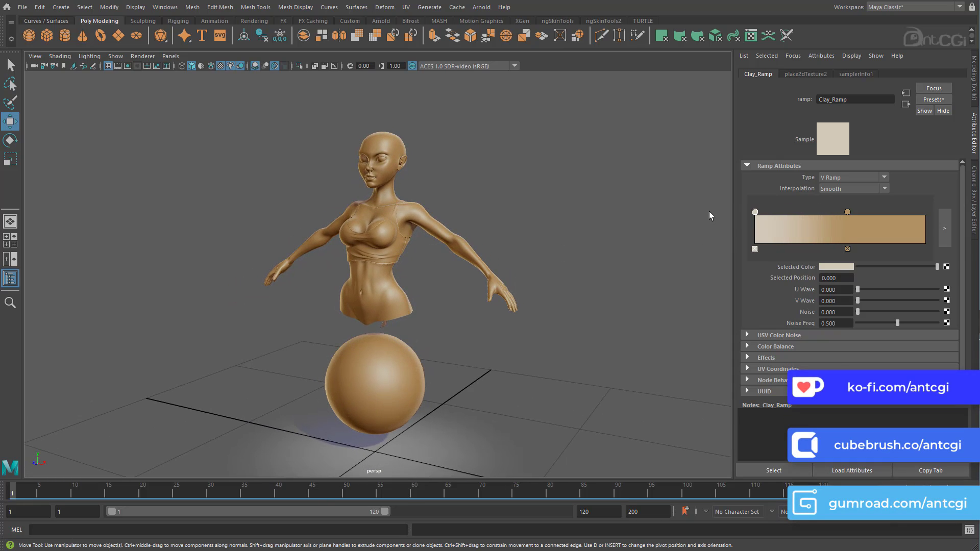
# Test Clay_Ramp's brown handle at position 0.964 on the torso and bring it back to 0.645.
pyautogui.moveTo(848, 214); pyautogui.dragTo(923, 215)
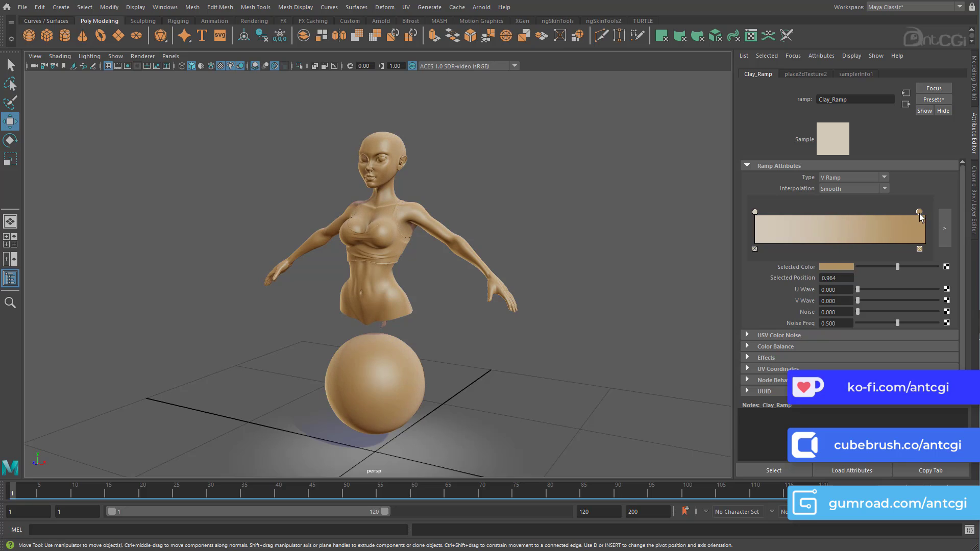
pyautogui.moveTo(364, 266)
pyautogui.keyDown('alt'); pyautogui.mouseDown()
pyautogui.moveTo(398, 265)
pyautogui.moveTo(361, 252)
pyautogui.moveTo(305, 267)
pyautogui.moveTo(431, 267)
pyautogui.moveTo(371, 264)
pyautogui.mouseUp(); pyautogui.keyUp('alt')
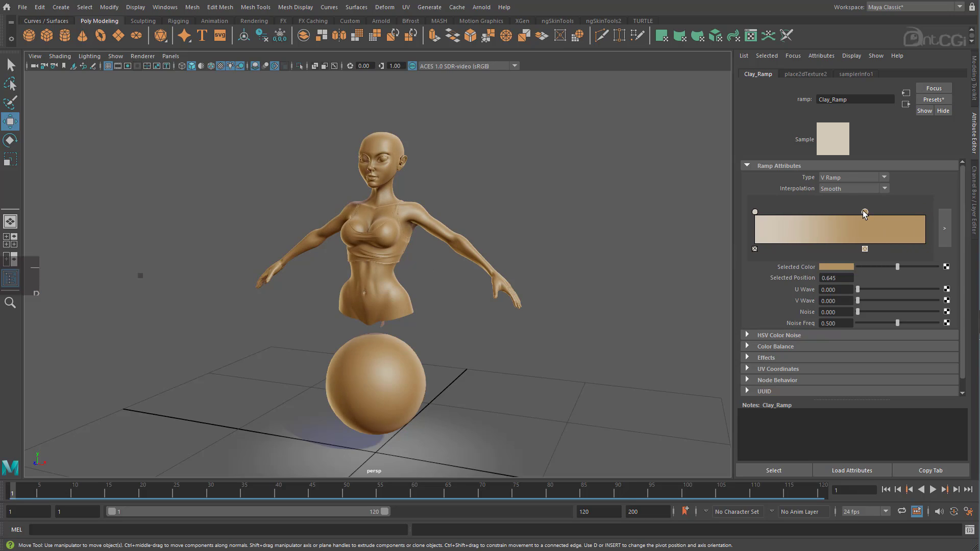